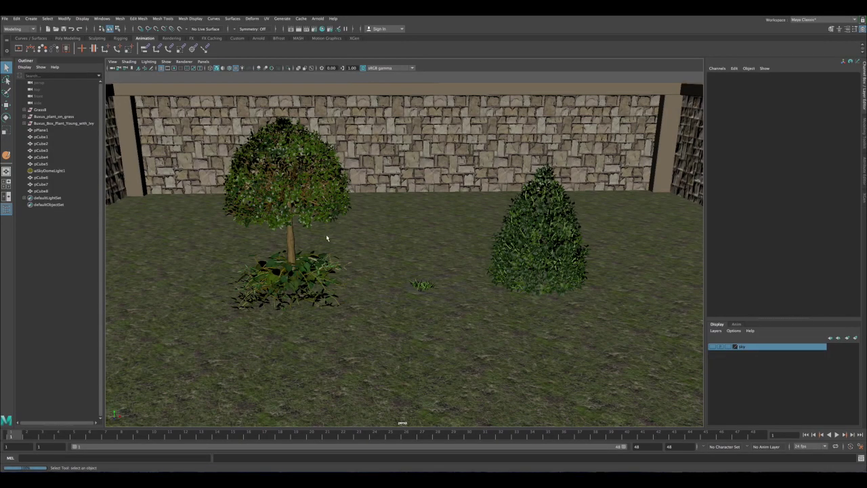
# Examine the walled garden from several angles, checking the ground plane, the round tree with ivy and the cone-shaped bush
pyautogui.keyDown('alt'); pyautogui.moveTo(327, 238); pyautogui.dragTo(323, 235); pyautogui.keyUp('alt')
pyautogui.keyDown('alt'); pyautogui.moveTo(323, 234); pyautogui.dragTo(267, 168, button='right'); pyautogui.keyUp('alt')
pyautogui.keyDown('alt'); pyautogui.moveTo(267, 169); pyautogui.dragTo(356, 244); pyautogui.keyUp('alt')
pyautogui.keyDown('alt'); pyautogui.moveTo(357, 244); pyautogui.dragTo(285, 209, button='right'); pyautogui.keyUp('alt')
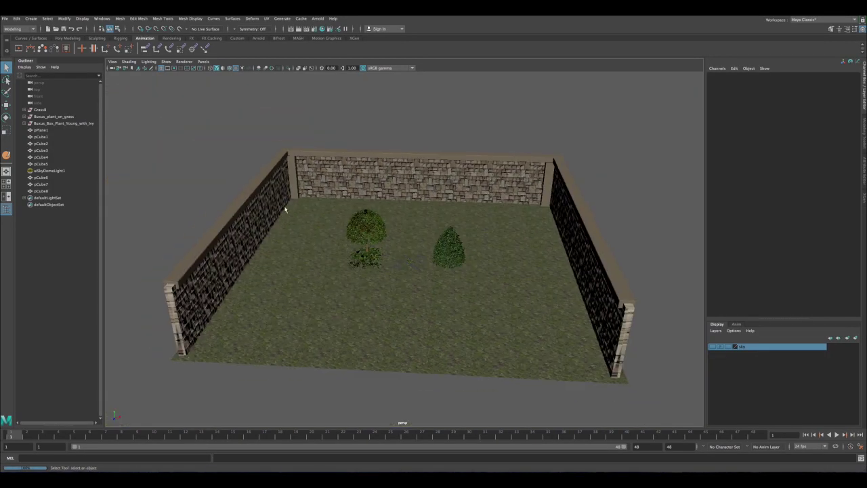
pyautogui.keyDown('alt'); pyautogui.moveTo(285, 210); pyautogui.dragTo(291, 240); pyautogui.keyUp('alt')
pyautogui.keyDown('alt'); pyautogui.moveTo(290, 241); pyautogui.dragTo(383, 378, button='right'); pyautogui.keyUp('alt')
pyautogui.click(354, 304)
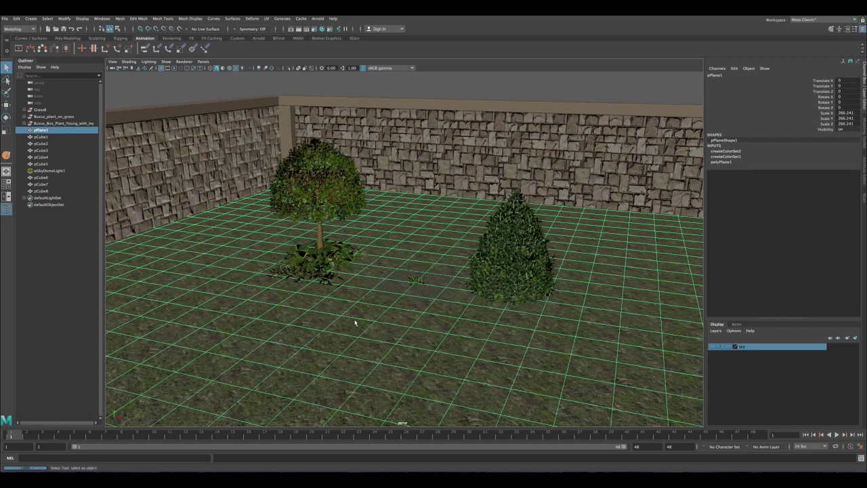
pyautogui.click(319, 224)
pyautogui.click(479, 249)
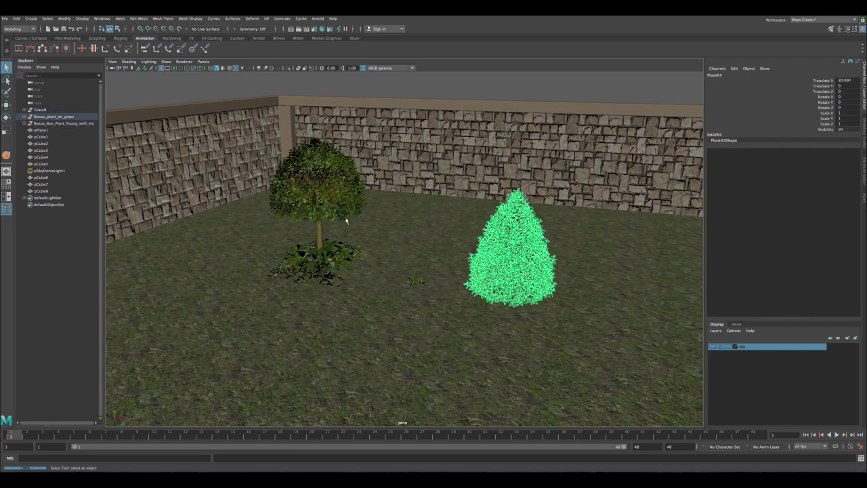
# Inspect the small grass clump between the tree and the bush up close and in its surroundings
pyautogui.keyDown('alt'); pyautogui.moveTo(375, 301); pyautogui.dragTo(414, 298, button='right'); pyautogui.keyUp('alt')
pyautogui.click(419, 316)
pyautogui.press('f')
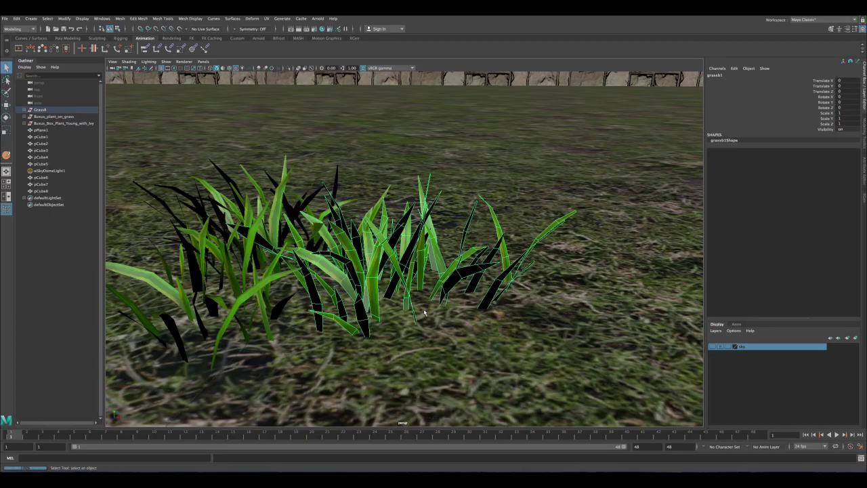
pyautogui.keyDown('alt'); pyautogui.moveTo(420, 317); pyautogui.dragTo(320, 267); pyautogui.keyUp('alt')
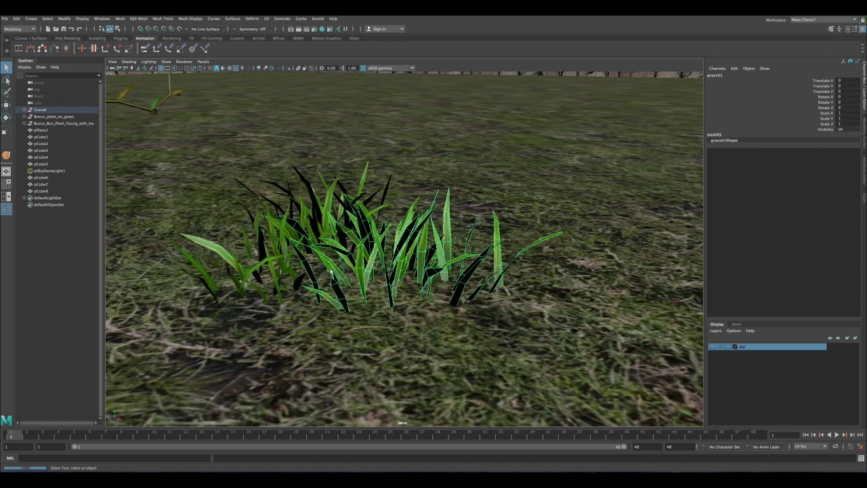
pyautogui.scroll(-4, 307, 236)
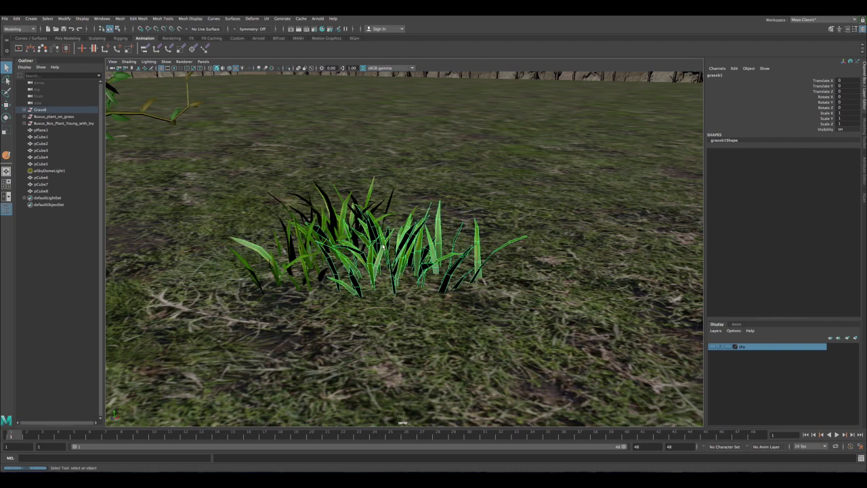
pyautogui.scroll(-10, 300, 197)
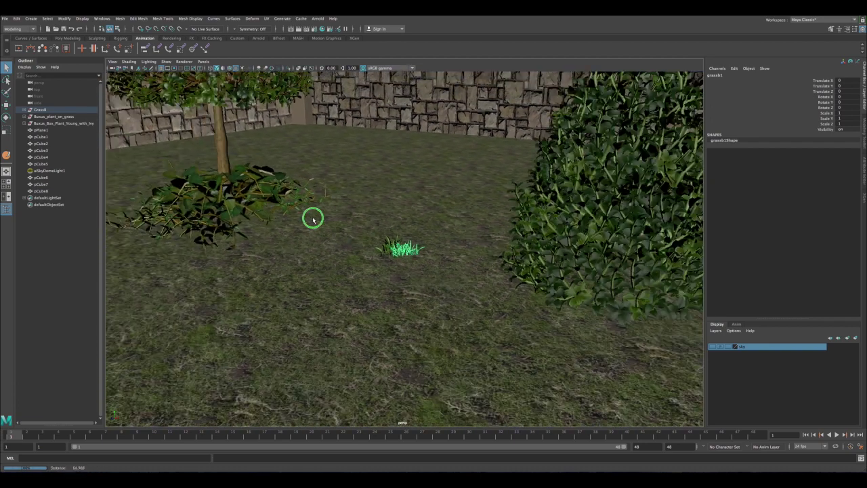
pyautogui.keyDown('alt'); pyautogui.moveTo(312, 217); pyautogui.dragTo(364, 250); pyautogui.keyUp('alt')
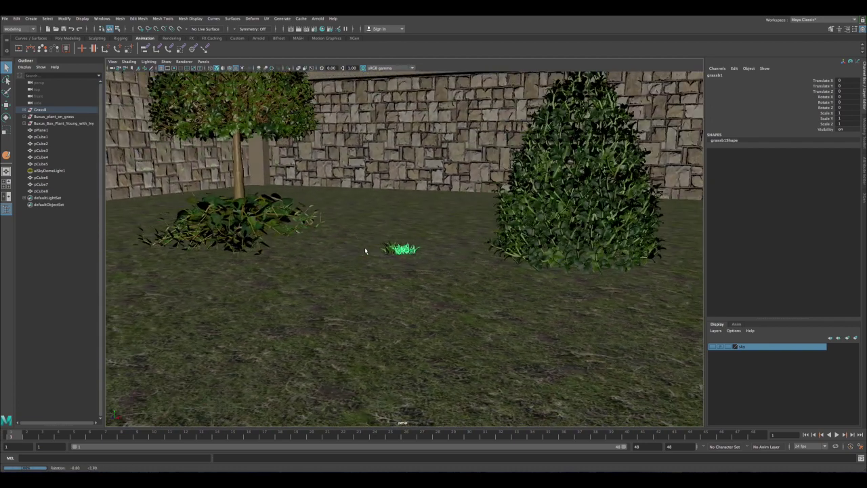
pyautogui.scroll(-5, 367, 254)
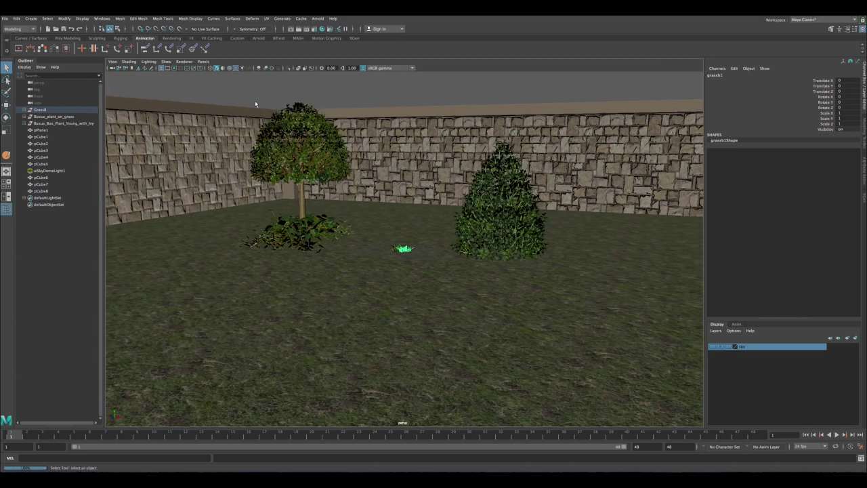
# Move the round tree with ivy back to the rear stone wall, at about -118 in Translate Z
pyautogui.click(255, 103)
pyautogui.keyDown('alt'); pyautogui.moveTo(294, 163); pyautogui.dragTo(336, 198); pyautogui.keyUp('alt')
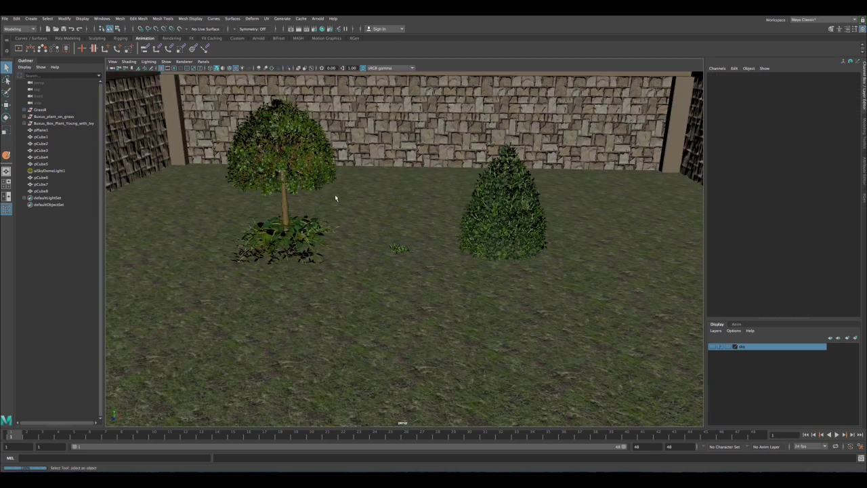
pyautogui.keyDown('alt'); pyautogui.moveTo(366, 205); pyautogui.dragTo(329, 192, button='right'); pyautogui.keyUp('alt')
pyautogui.click(311, 188)
pyautogui.press('w')
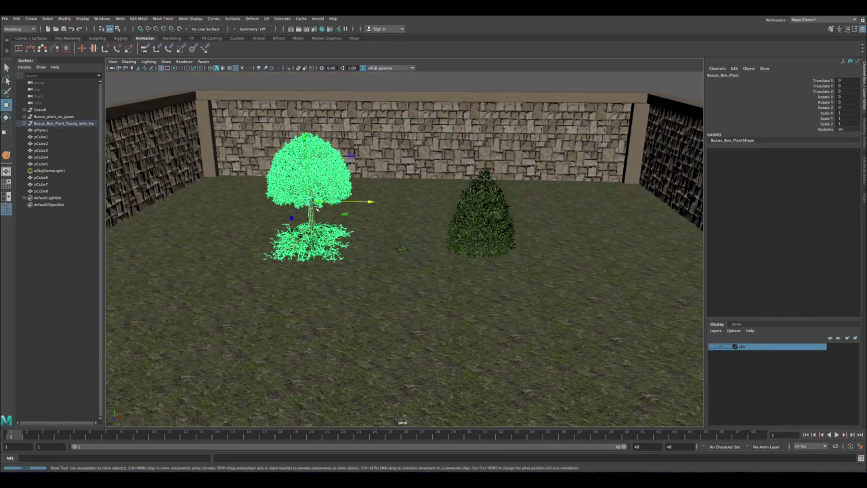
pyautogui.keyDown('alt'); pyautogui.moveTo(316, 214); pyautogui.dragTo(428, 123); pyautogui.keyUp('alt')
pyautogui.keyDown('alt'); pyautogui.moveTo(429, 124); pyautogui.dragTo(377, 202, button='middle'); pyautogui.keyUp('alt')
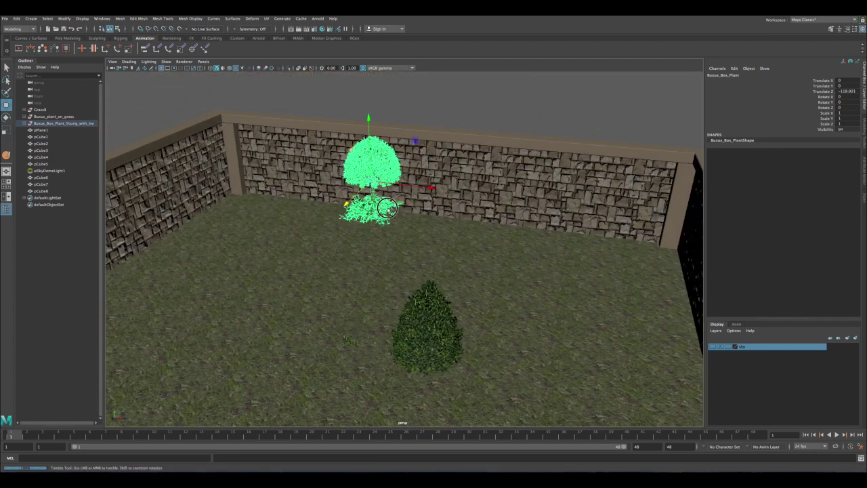
# Scale the round tree up uniformly to about 1.33 and raise it to about 2.5 in Translate Y
pyautogui.keyDown('alt'); pyautogui.moveTo(377, 201); pyautogui.dragTo(392, 195); pyautogui.keyUp('alt')
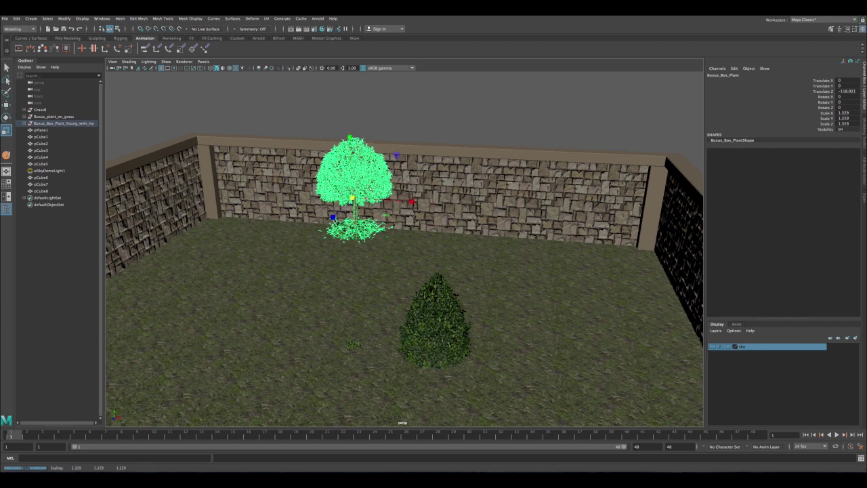
pyautogui.press('w')
pyautogui.moveTo(351, 134); pyautogui.dragTo(349, 128)
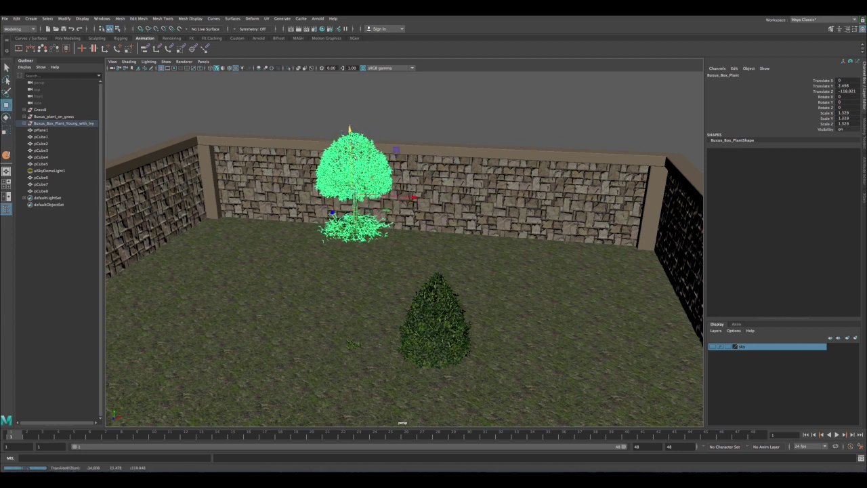
# Duplicate the round tree and place the copy in the opposite rear corner, at about X 136.2 and Z -100.5
pyautogui.moveTo(411, 196); pyautogui.dragTo(575, 278)
pyautogui.hotkey('ctrl', 'd')
pyautogui.keyDown('alt'); pyautogui.moveTo(575, 277); pyautogui.dragTo(515, 194, button='right'); pyautogui.keyUp('alt')
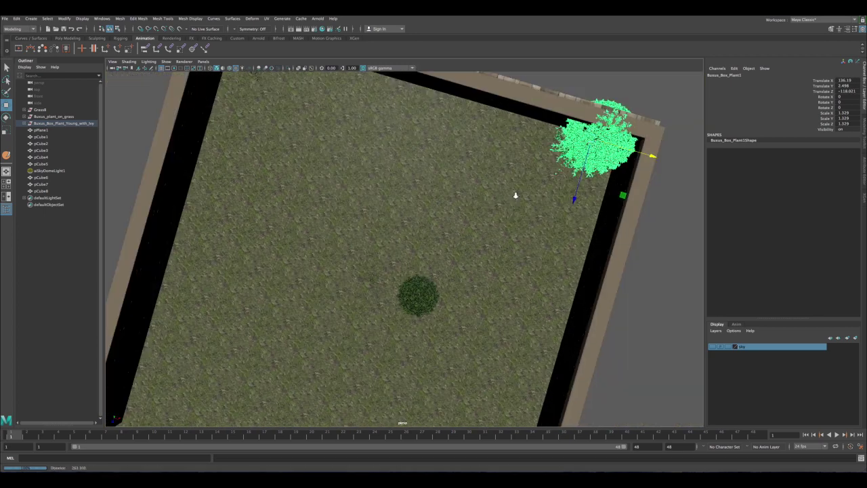
pyautogui.keyDown('alt'); pyautogui.moveTo(515, 194); pyautogui.dragTo(502, 222, button='middle'); pyautogui.keyUp('alt')
pyautogui.moveTo(565, 201); pyautogui.dragTo(565, 225)
pyautogui.keyDown('alt'); pyautogui.moveTo(366, 159); pyautogui.dragTo(438, 193, button='middle'); pyautogui.keyUp('alt')
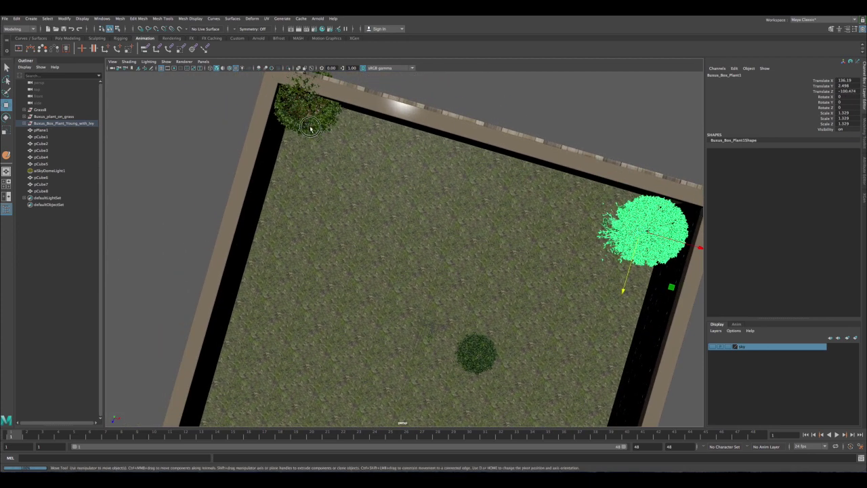
# Move the original round tree forward from the rear wall to about -100.3 in Translate Z
pyautogui.click(311, 129)
pyautogui.moveTo(293, 151); pyautogui.dragTo(285, 174)
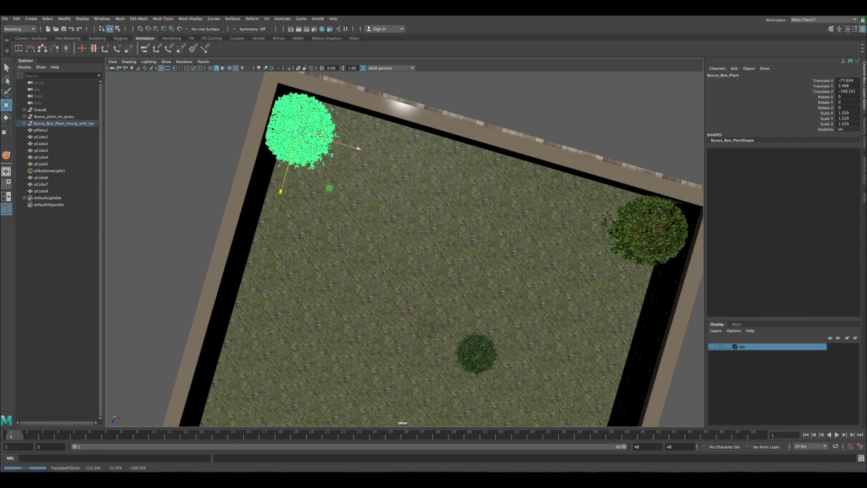
pyautogui.moveTo(321, 138); pyautogui.dragTo(376, 131)
# Move the cone-shaped bush to the rear wall beside the duplicated tree, at about X 59.8 and Z -109
pyautogui.click(503, 322)
pyautogui.keyDown('alt'); pyautogui.moveTo(502, 329); pyautogui.dragTo(388, 322, button='middle'); pyautogui.keyUp('alt')
pyautogui.moveTo(371, 318); pyautogui.dragTo(448, 298)
pyautogui.moveTo(477, 214); pyautogui.dragTo(522, 239)
pyautogui.keyDown('alt'); pyautogui.moveTo(509, 254); pyautogui.dragTo(520, 205); pyautogui.keyUp('alt')
pyautogui.press('f')
pyautogui.scroll(-2, 411, 245)
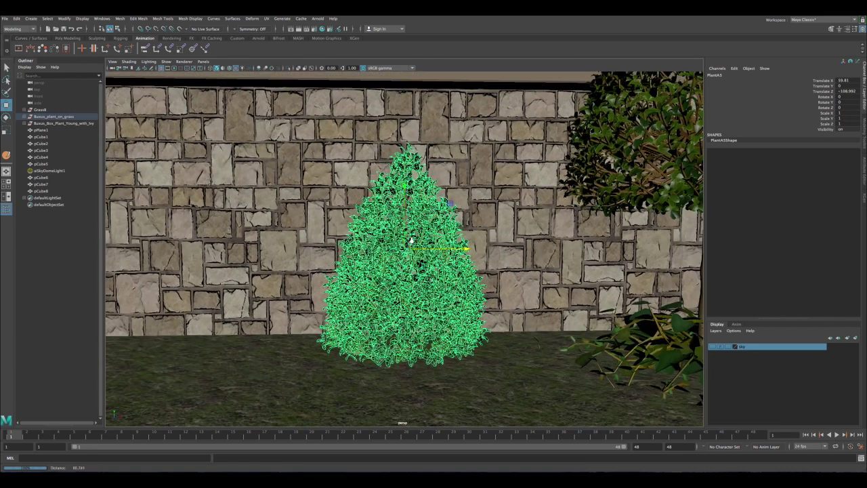
# Enlarge the cone-shaped bush uniformly to about 1.26 and adjust its height to about -1.4 in Translate Y
pyautogui.keyDown('alt'); pyautogui.moveTo(412, 246); pyautogui.dragTo(463, 247); pyautogui.keyUp('alt')
pyautogui.press('r')
pyautogui.press('w')
pyautogui.moveTo(405, 190); pyautogui.dragTo(395, 248)
pyautogui.scroll(-5, 416, 219)
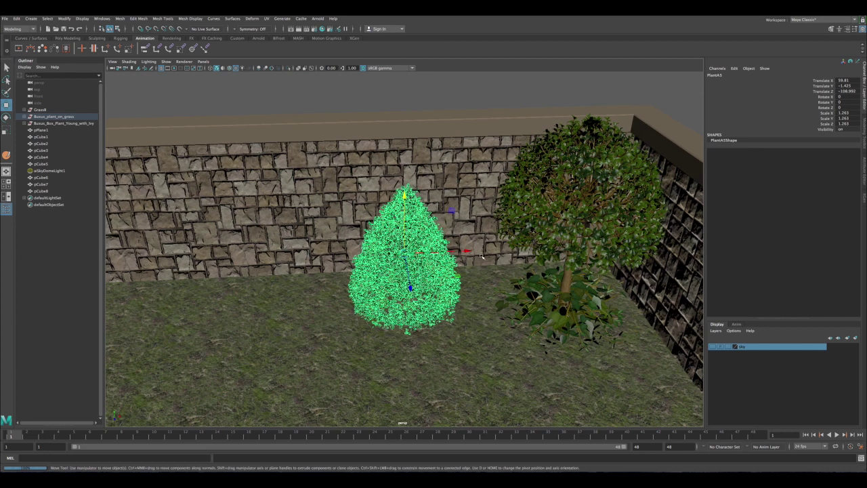
# Shift the cone-shaped bush to about X 66.7 and place a duplicate beside it along the wall at about X 21.7
pyautogui.moveTo(461, 251); pyautogui.dragTo(401, 227)
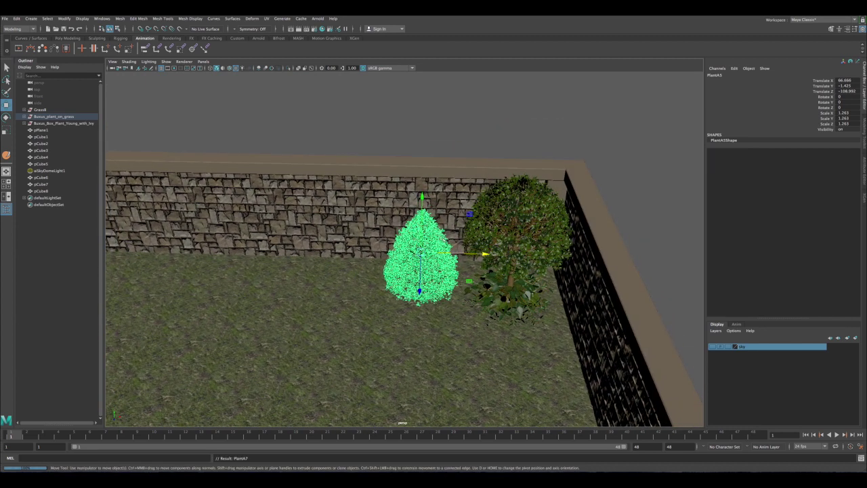
pyautogui.keyDown('shift'); pyautogui.moveTo(484, 254); pyautogui.dragTo(376, 241); pyautogui.keyUp('shift')
pyautogui.keyDown('alt'); pyautogui.moveTo(375, 235); pyautogui.dragTo(327, 205, button='right'); pyautogui.keyUp('alt')
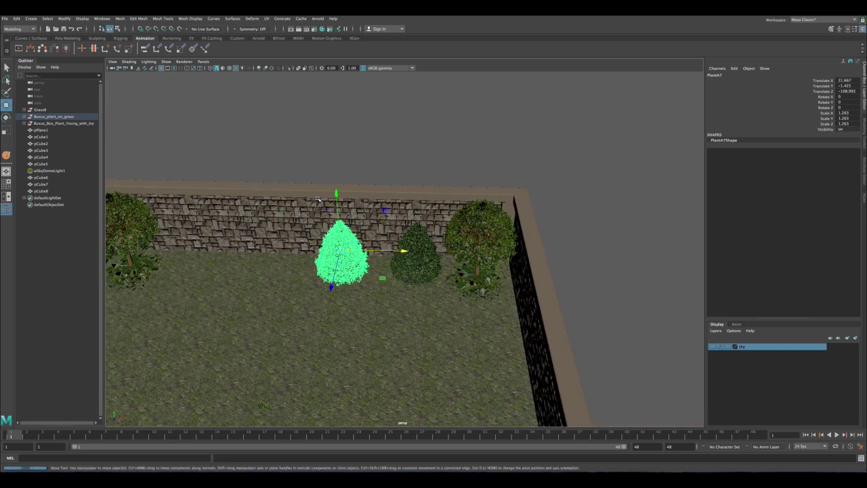
# Repeat the offset duplication twice to complete a row of four cone-shaped bushes between the two trees
pyautogui.keyDown('alt'); pyautogui.moveTo(326, 205); pyautogui.dragTo(363, 198, button='middle'); pyautogui.keyUp('alt')
pyautogui.hotkey('shift', 'd')
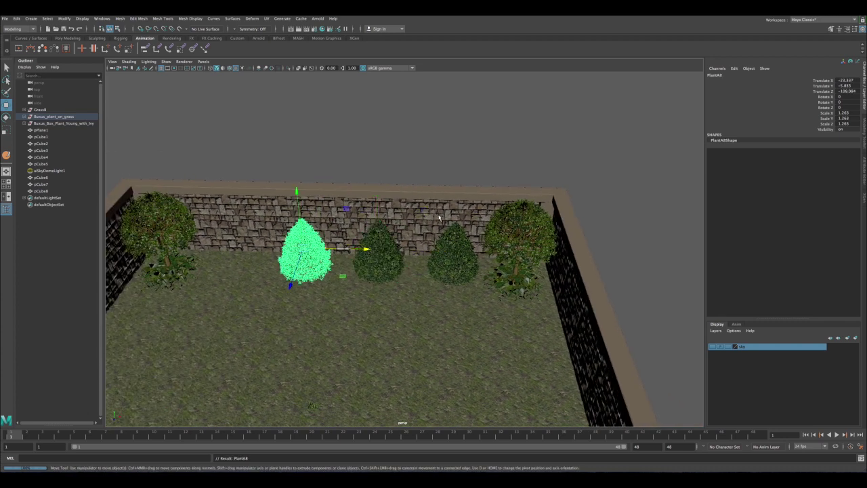
pyautogui.hotkey('shift', 'd')
pyautogui.keyDown('alt'); pyautogui.moveTo(310, 236); pyautogui.dragTo(324, 208); pyautogui.keyUp('alt')
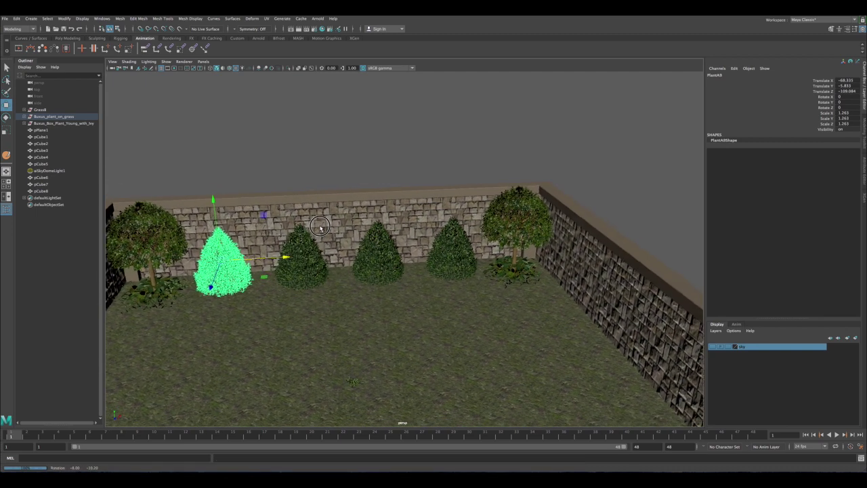
pyautogui.keyDown('alt'); pyautogui.moveTo(324, 207); pyautogui.dragTo(293, 203, button='right'); pyautogui.keyUp('alt')
pyautogui.moveTo(293, 203)
pyautogui.keyDown('alt'); pyautogui.mouseDown()
pyautogui.moveTo(286, 199)
pyautogui.moveTo(291, 205)
pyautogui.mouseUp(); pyautogui.keyUp('alt')
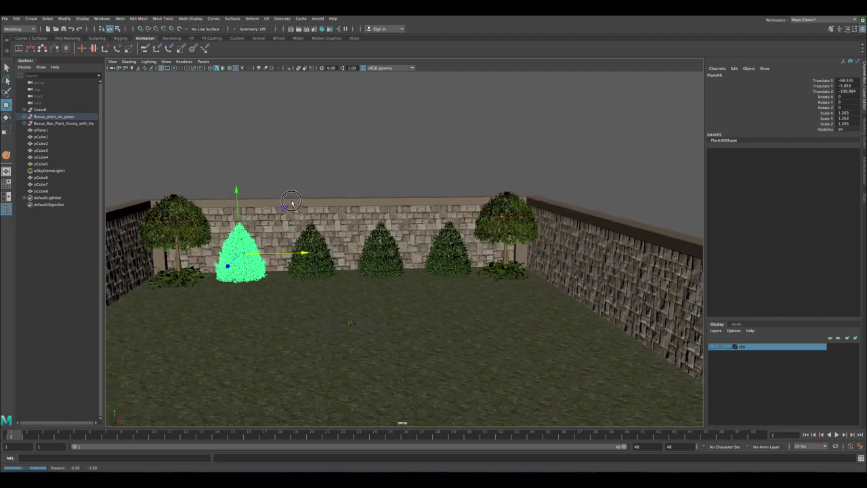
# Select all four cone-shaped bushes and shift the row about 2.2 units in negative X to center it between the trees
pyautogui.click(440, 244)
pyautogui.keyDown('shift'); pyautogui.click(360, 245); pyautogui.keyUp('shift')
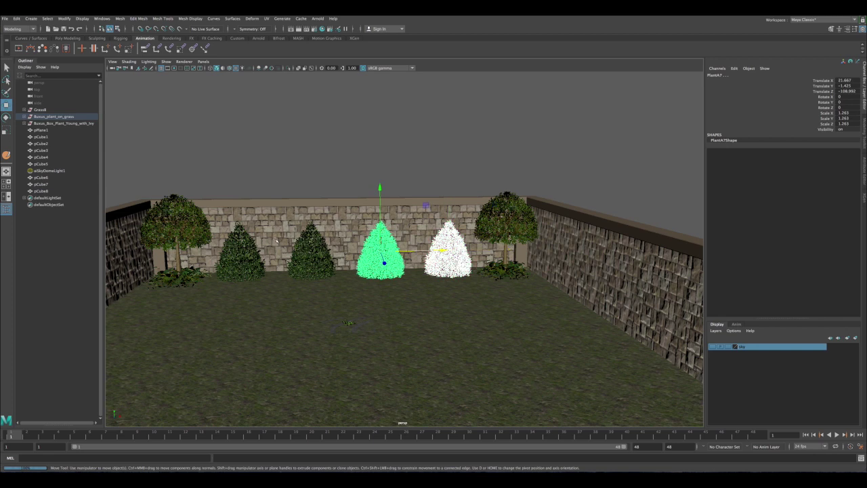
pyautogui.keyDown('shift'); pyautogui.click(318, 241); pyautogui.keyUp('shift')
pyautogui.keyDown('shift'); pyautogui.click(242, 240); pyautogui.keyUp('shift')
pyautogui.keyDown('alt'); pyautogui.moveTo(283, 263); pyautogui.dragTo(300, 251); pyautogui.keyUp('alt')
# Stretch the two outer cone-shaped bushes to a Y scale of about 1.84 and raise them to sit on the ground
pyautogui.click(252, 234)
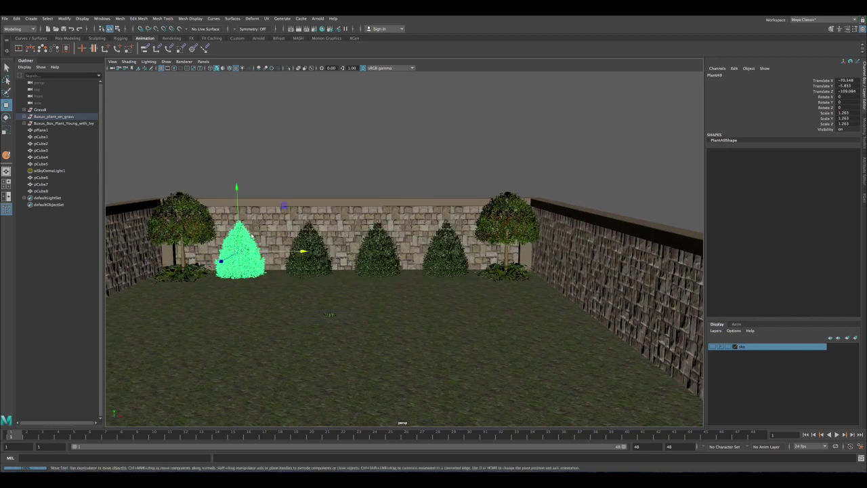
pyautogui.keyDown('shift'); pyautogui.click(438, 236); pyautogui.keyUp('shift')
pyautogui.press('r')
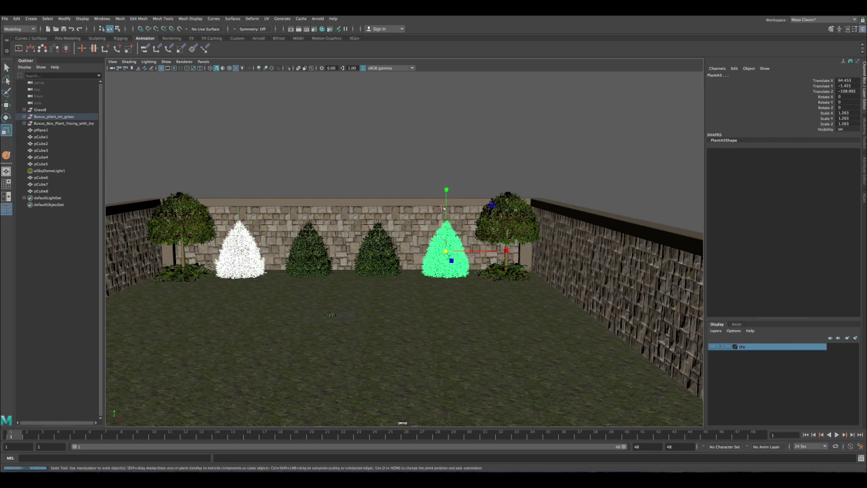
pyautogui.moveTo(447, 187); pyautogui.dragTo(448, 159)
pyautogui.press('w')
pyautogui.moveTo(447, 191); pyautogui.dragTo(446, 181)
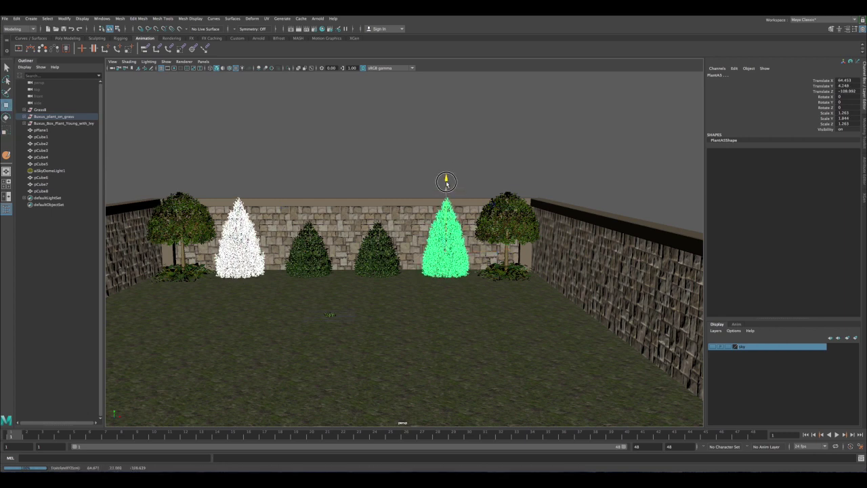
# Stretch the inner cone-shaped bush next to the original tree's tall neighbor slightly in height
pyautogui.click(368, 172)
pyautogui.click(371, 252)
pyautogui.keyDown('alt'); pyautogui.moveTo(371, 254); pyautogui.dragTo(360, 268); pyautogui.keyUp('alt')
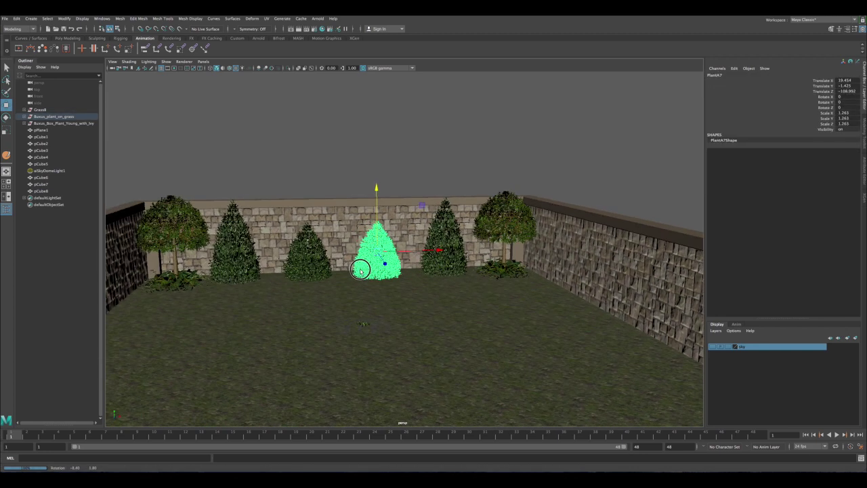
pyautogui.click(306, 229)
pyautogui.press('r')
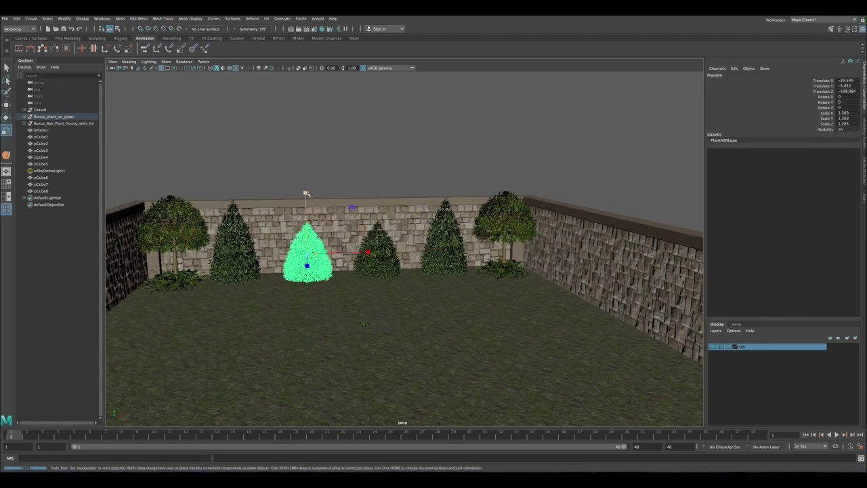
pyautogui.moveTo(306, 192); pyautogui.dragTo(306, 191)
# Shorten the other inner cone-shaped bush to a Y scale of about 1.15 and lower it to about -3.2 in Translate Y
pyautogui.click(383, 252)
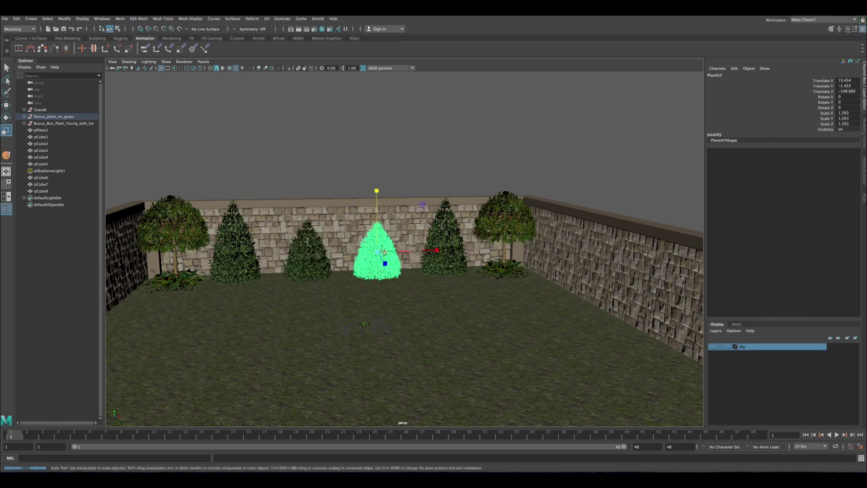
pyautogui.moveTo(376, 192); pyautogui.dragTo(377, 194)
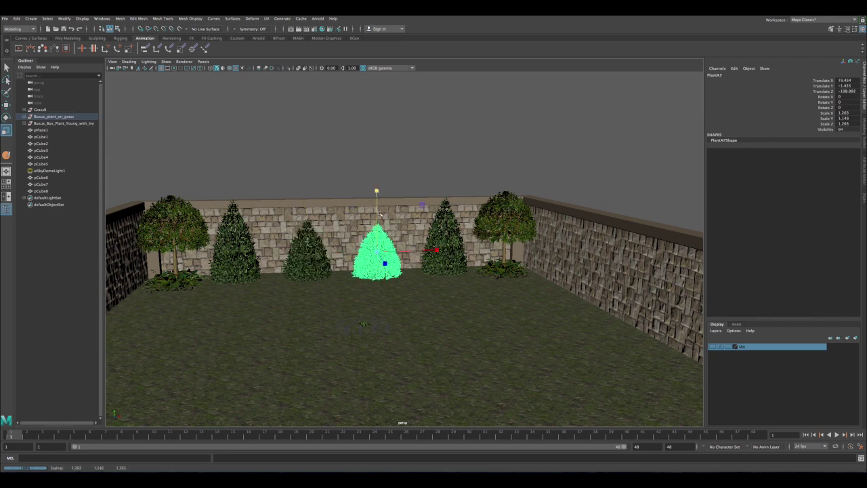
pyautogui.press('w')
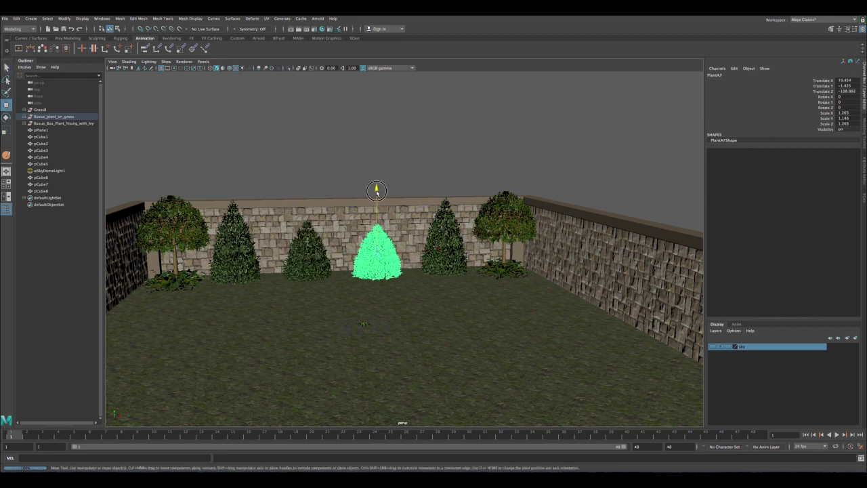
pyautogui.moveTo(376, 192); pyautogui.dragTo(377, 194)
# Rotate the shortest and both tall cone-shaped bushes about Y, turning the tall negative-X one to about -52 degrees
pyautogui.press('e')
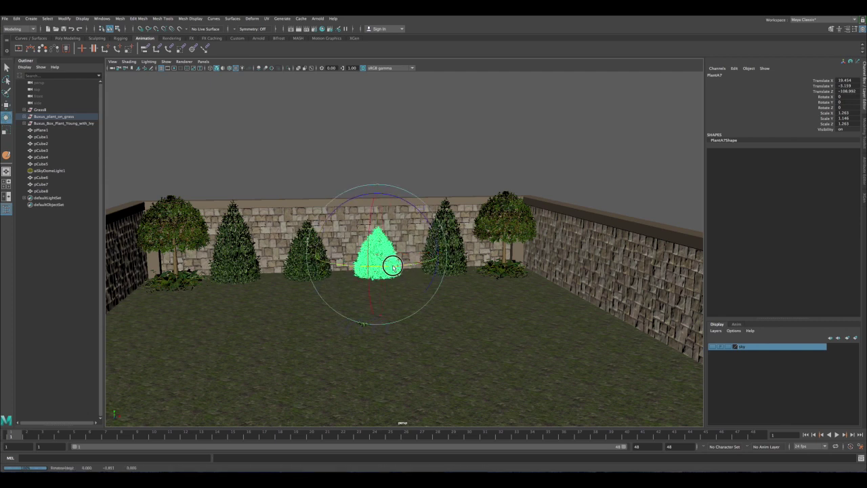
pyautogui.click(248, 251)
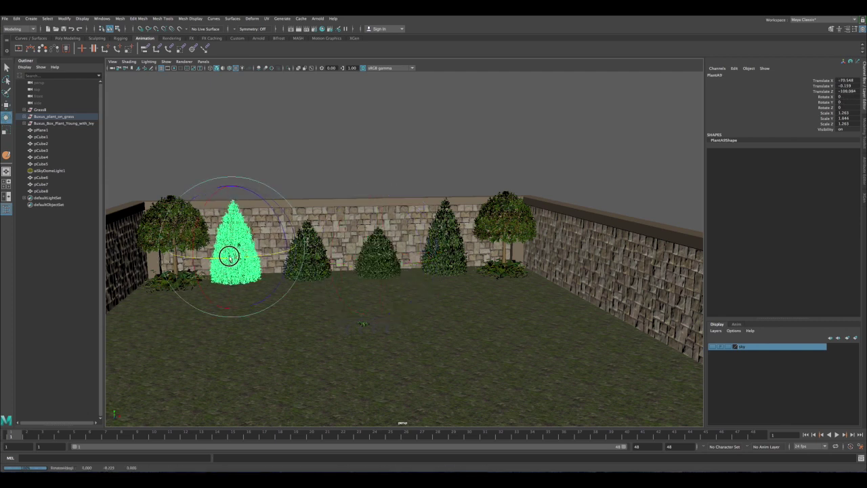
pyautogui.click(451, 248)
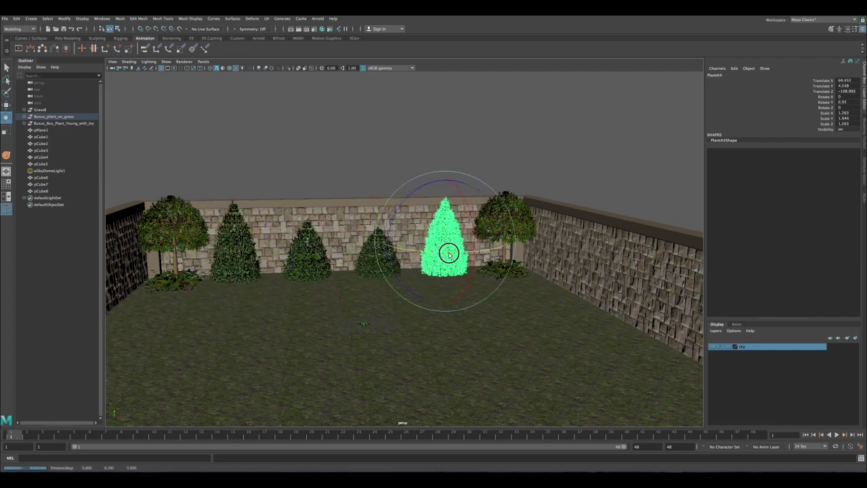
# Scale the round tree in the positive-X corner uniformly to about 1.41, raise it to about 2.95 in Translate Y, and rotate it about Y
pyautogui.click(513, 224)
pyautogui.press('r')
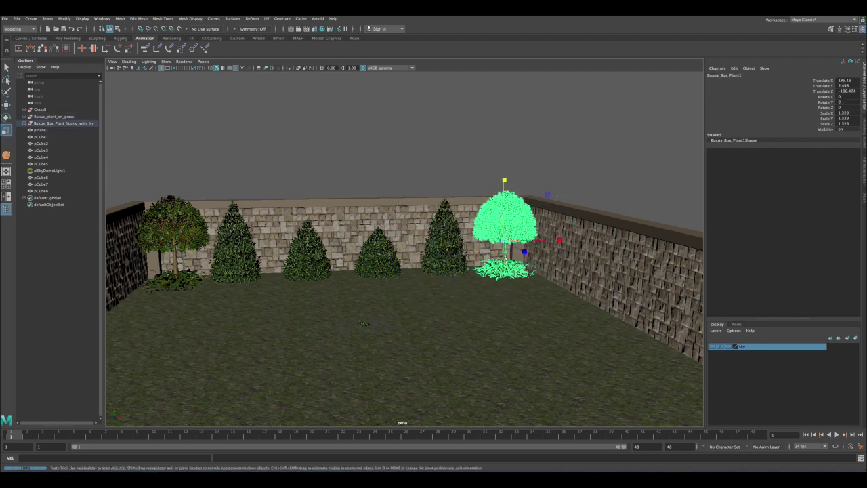
pyautogui.moveTo(503, 239); pyautogui.dragTo(501, 221)
pyautogui.press('w')
pyautogui.press('e')
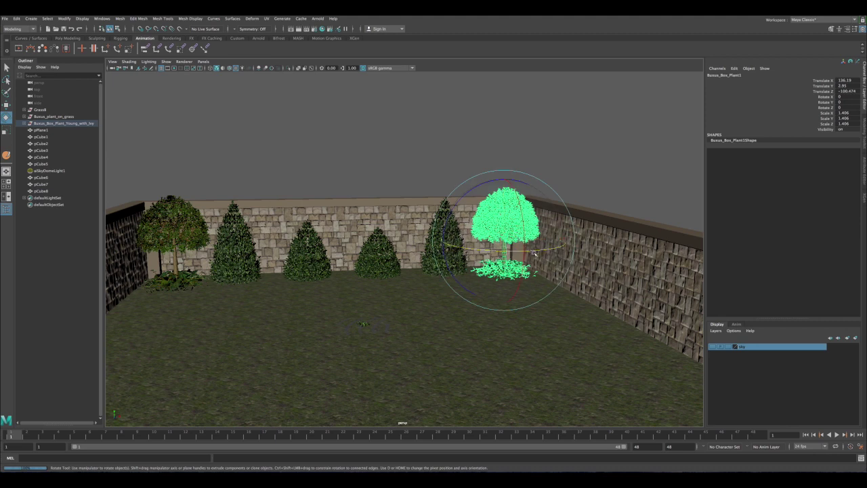
pyautogui.moveTo(523, 250); pyautogui.dragTo(473, 249)
pyautogui.press('q')
pyautogui.click(393, 185)
# Duplicate the tall negative-X cone-shaped bush and place the copy beside the side wall, in front of the round tree in that corner
pyautogui.keyDown('alt'); pyautogui.moveTo(390, 187); pyautogui.dragTo(305, 201, button='right'); pyautogui.keyUp('alt')
pyautogui.keyDown('alt'); pyautogui.moveTo(305, 201); pyautogui.dragTo(329, 289); pyautogui.keyUp('alt')
pyautogui.click(356, 242)
pyautogui.press('w')
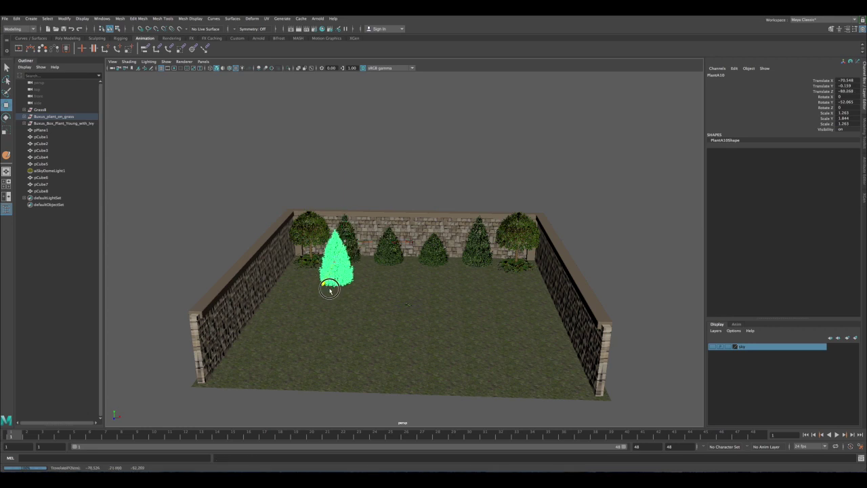
pyautogui.moveTo(363, 259); pyautogui.dragTo(286, 237)
# Duplicate the corner cone-shaped bush again and place this copy in front of the round tree in the positive-X corner
pyautogui.keyDown('alt'); pyautogui.moveTo(286, 237); pyautogui.dragTo(580, 306); pyautogui.keyUp('alt')
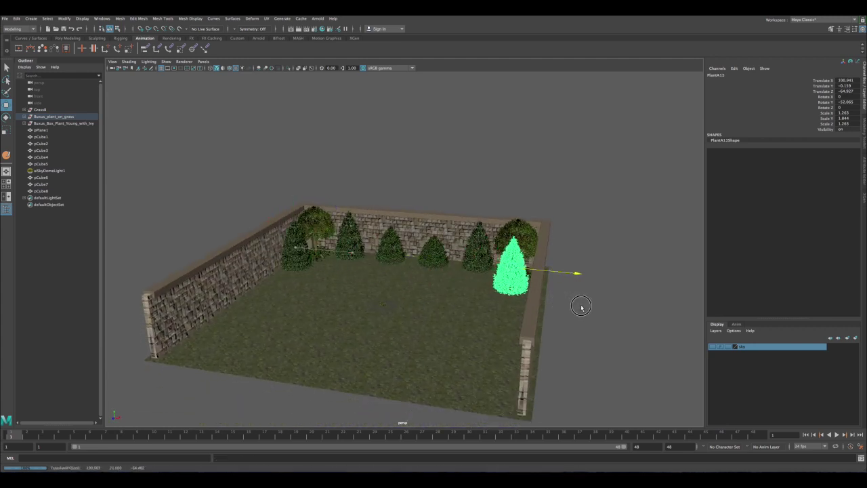
pyautogui.keyDown('alt'); pyautogui.moveTo(478, 260); pyautogui.dragTo(472, 240); pyautogui.keyUp('alt')
pyautogui.press('q')
pyautogui.click(406, 203)
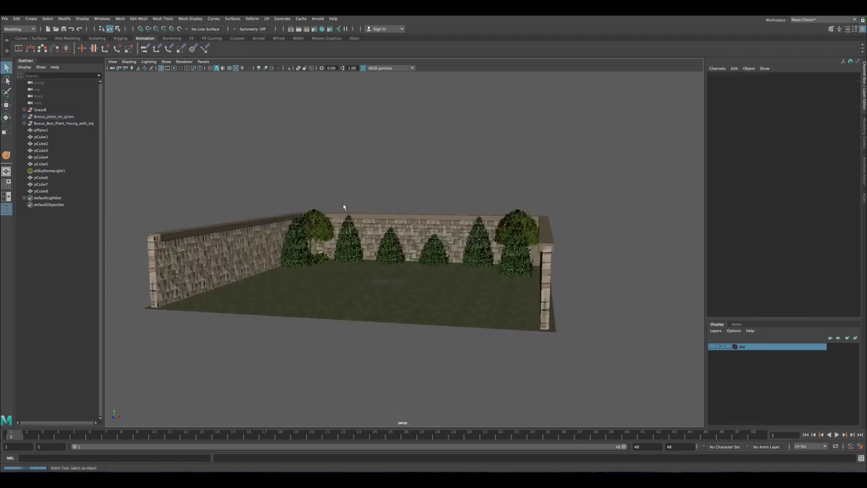
# Switch to the four-view layout and create a new standard camera
pyautogui.keyDown('alt'); pyautogui.moveTo(343, 206); pyautogui.dragTo(382, 243, button='right'); pyautogui.keyUp('alt')
pyautogui.press('space')
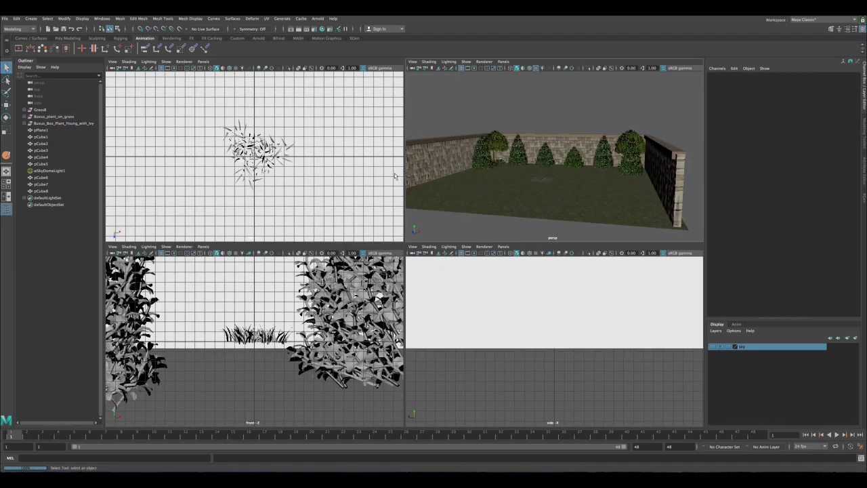
pyautogui.click(32, 18)
pyautogui.moveTo(44, 62)
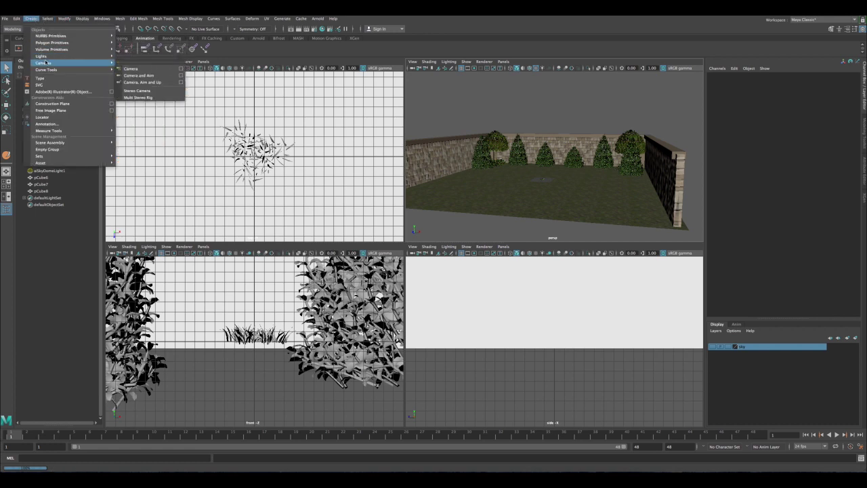
pyautogui.click(140, 68)
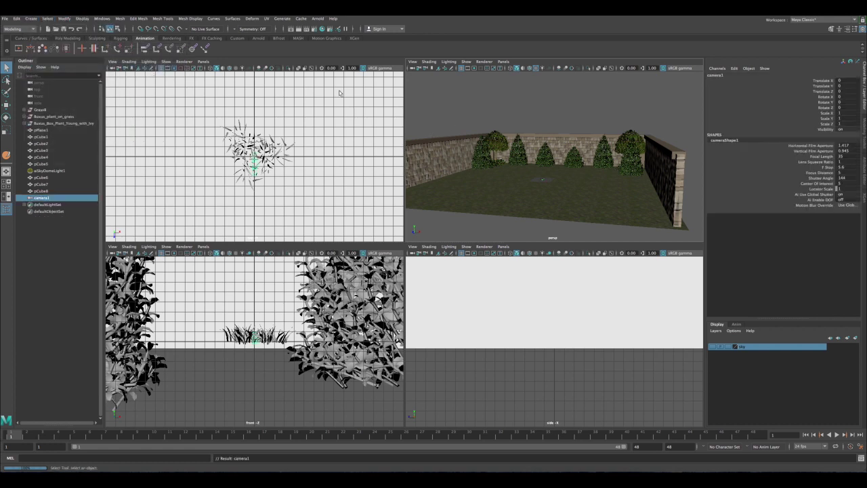
# Show the perspective view in place of the top view, and look through the new camera in the enlarged former perspective viewport
pyautogui.click(207, 61)
pyautogui.moveTo(212, 70)
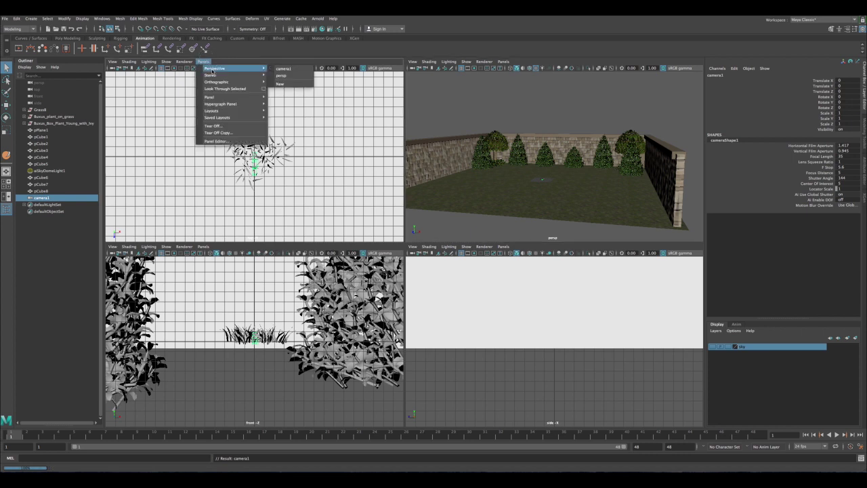
pyautogui.click(284, 74)
pyautogui.click(506, 63)
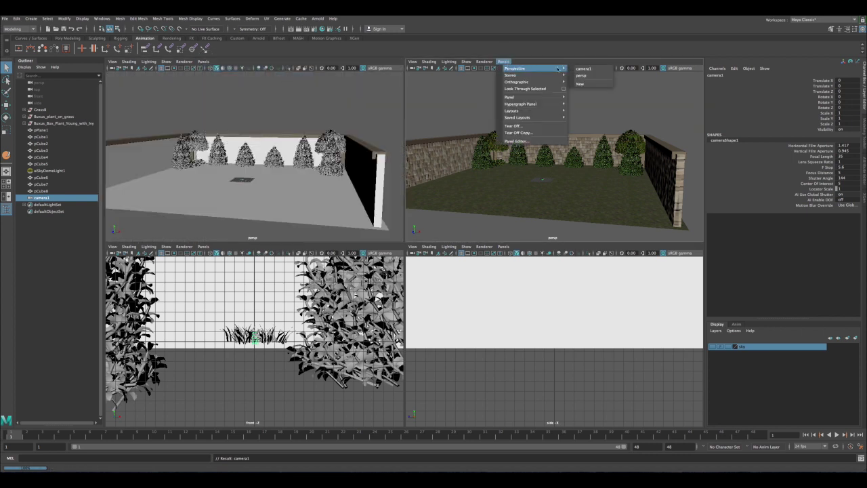
pyautogui.click(576, 70)
pyautogui.press('space')
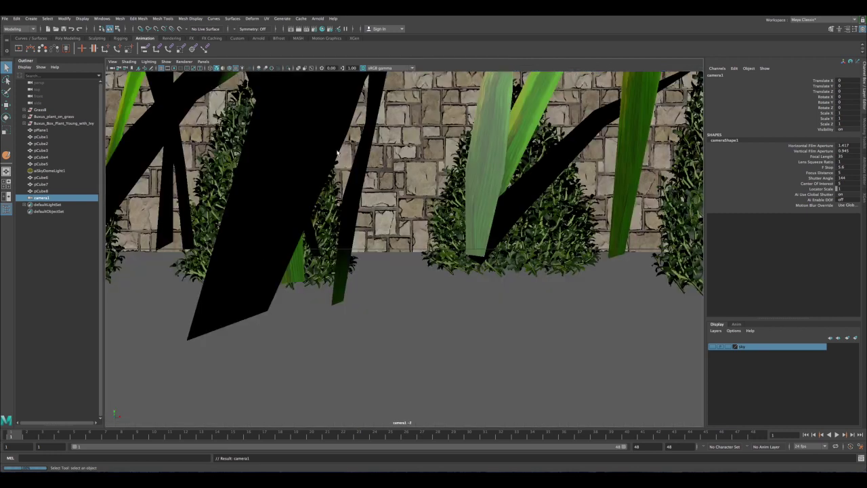
# Turn on the resolution gate and frame the rear wall and planting from about (2.95, 51.86, 166.04), tilted -15.6 degrees in X
pyautogui.click(174, 68)
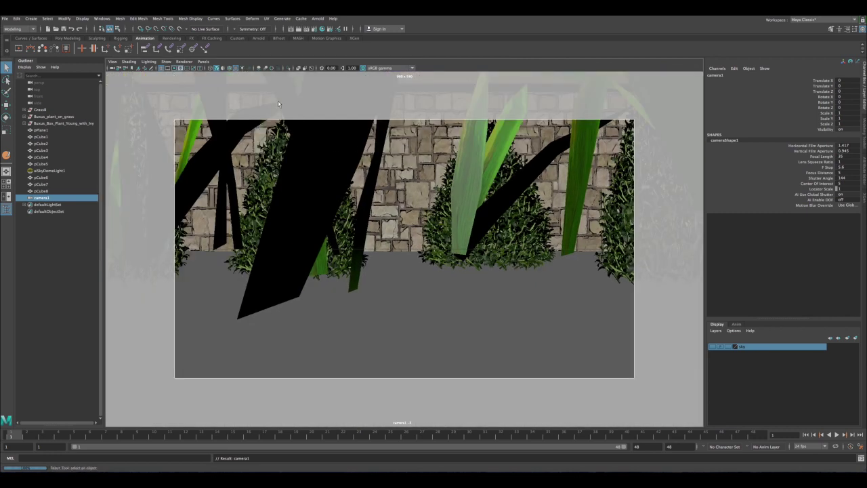
pyautogui.keyDown('alt'); pyautogui.moveTo(494, 274); pyautogui.dragTo(400, 218, button='right'); pyautogui.keyUp('alt')
pyautogui.keyDown('alt'); pyautogui.moveTo(365, 202); pyautogui.dragTo(370, 215); pyautogui.keyUp('alt')
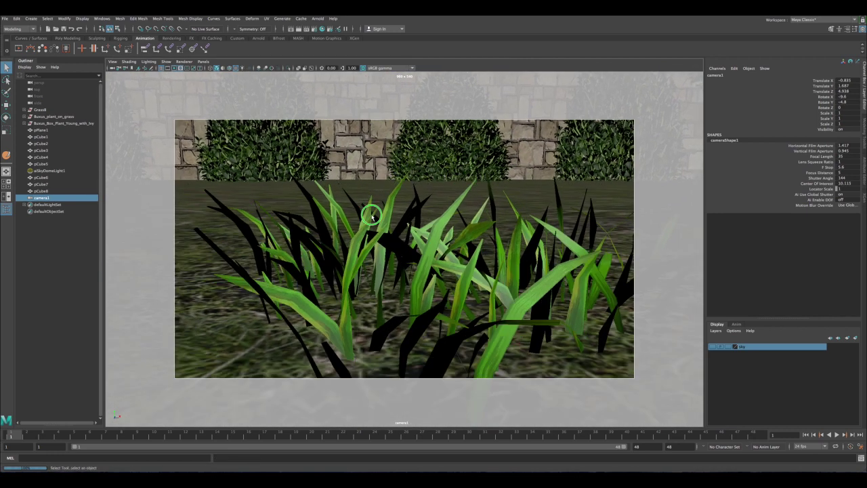
pyautogui.keyDown('alt'); pyautogui.moveTo(461, 221); pyautogui.dragTo(312, 177, button='right'); pyautogui.keyUp('alt')
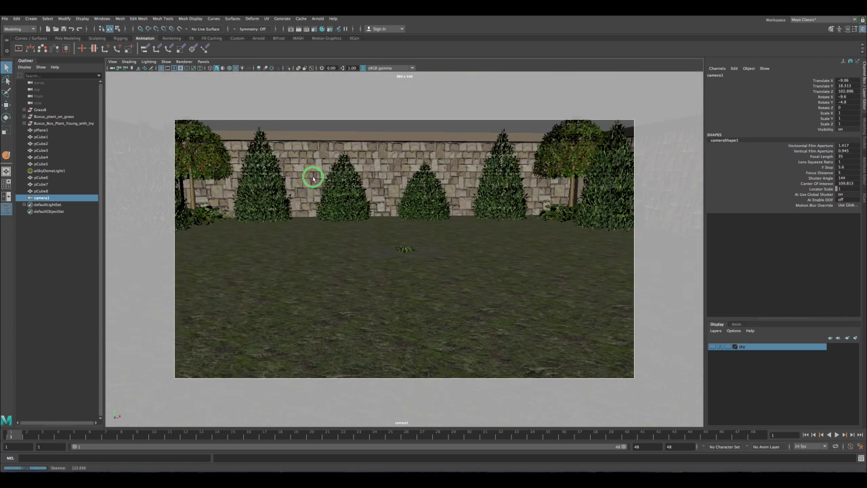
pyautogui.keyDown('alt'); pyautogui.moveTo(324, 187); pyautogui.dragTo(323, 184); pyautogui.keyUp('alt')
pyautogui.keyDown('alt'); pyautogui.moveTo(428, 258); pyautogui.dragTo(387, 249, button='right'); pyautogui.keyUp('alt')
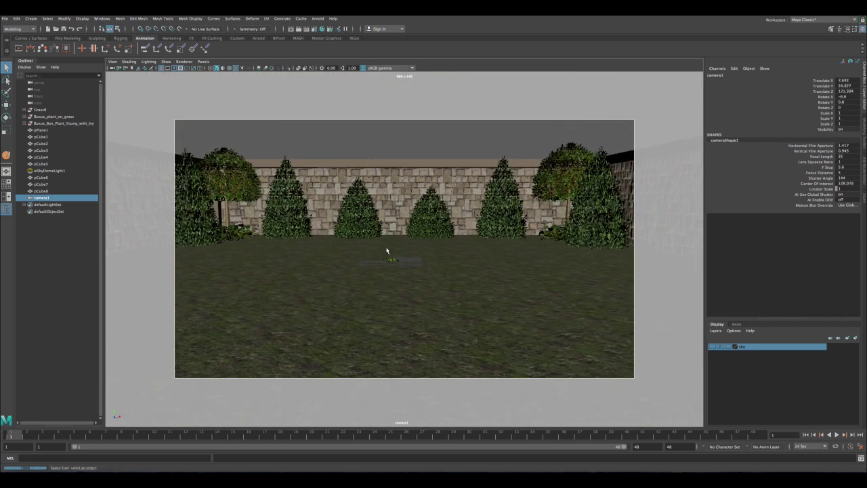
pyautogui.keyDown('alt'); pyautogui.moveTo(387, 249); pyautogui.dragTo(387, 242); pyautogui.keyUp('alt')
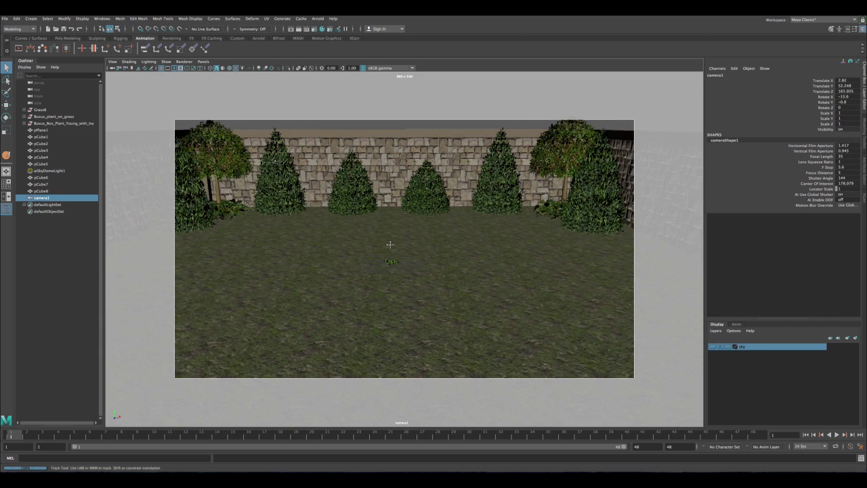
pyautogui.moveTo(386, 241)
pyautogui.keyDown('alt'); pyautogui.mouseDown(button='middle')
pyautogui.moveTo(388, 235)
pyautogui.moveTo(388, 246)
pyautogui.mouseUp(button='middle'); pyautogui.keyUp('alt')
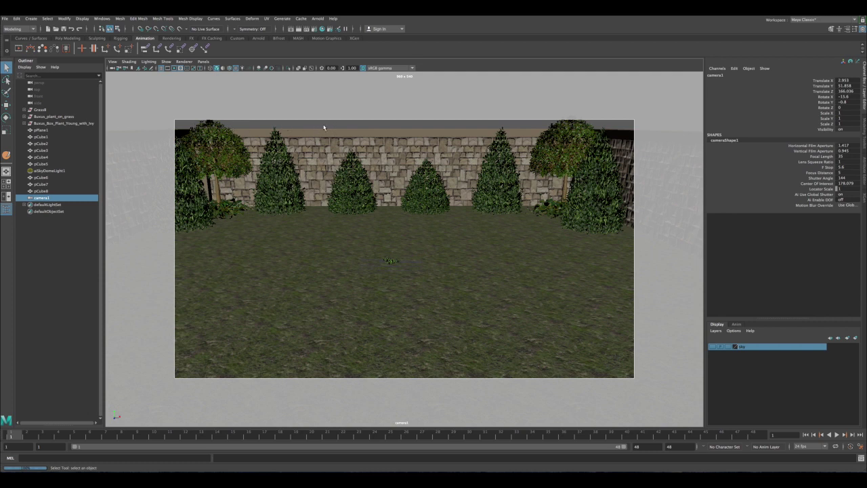
# Lock all translate, rotate, scale and visibility channels of the new camera in the four-view layout
pyautogui.press('space')
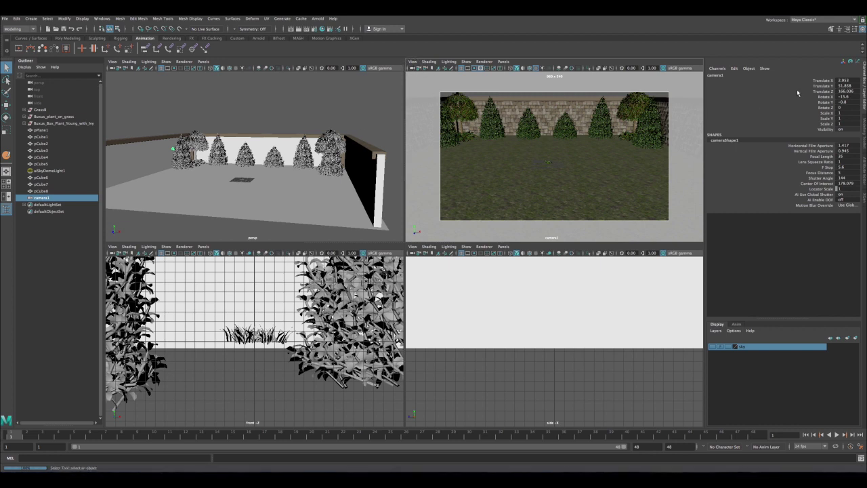
pyautogui.moveTo(818, 81); pyautogui.dragTo(823, 129)
pyautogui.rightClick(822, 123)
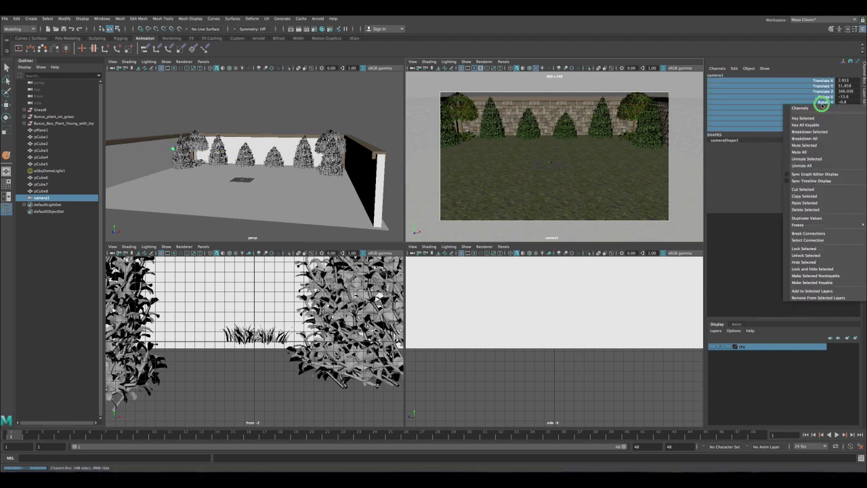
pyautogui.click(799, 250)
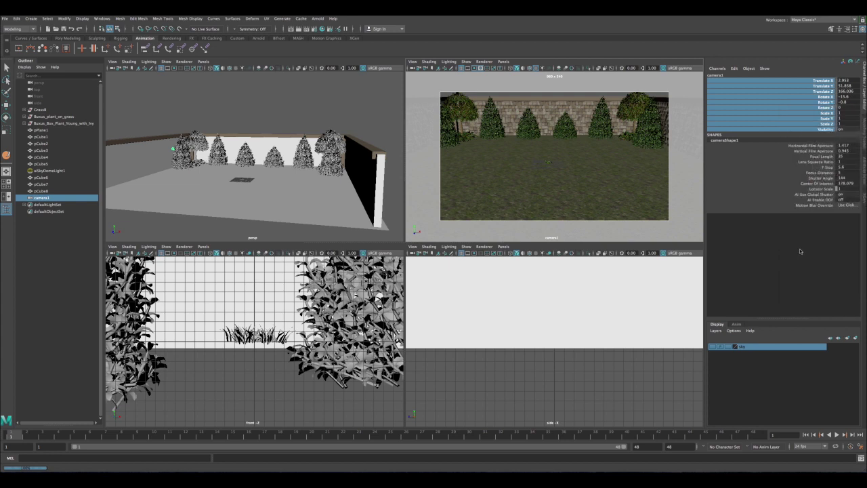
# Enlarge the perspective viewport, turn on textured display, and bring the garden interior into view
pyautogui.click(304, 105)
pyautogui.press('space')
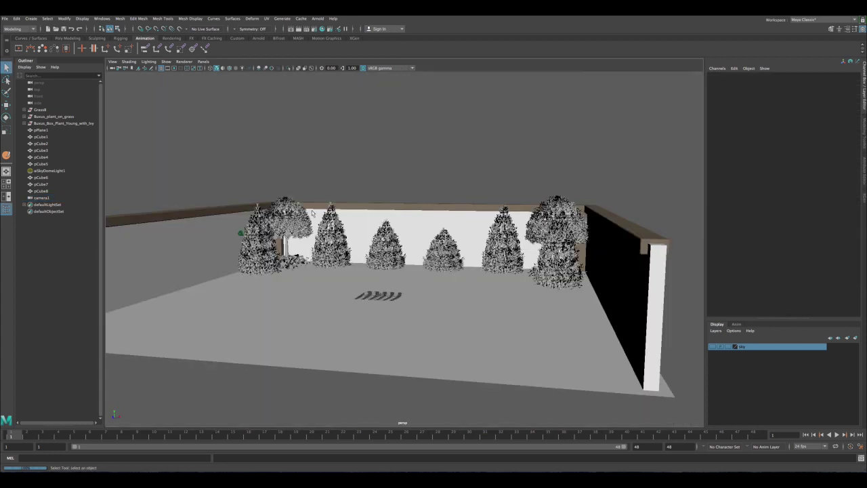
pyautogui.moveTo(298, 149)
pyautogui.keyDown('alt'); pyautogui.mouseDown()
pyautogui.moveTo(349, 237)
pyautogui.moveTo(325, 186)
pyautogui.moveTo(339, 192)
pyautogui.moveTo(331, 200)
pyautogui.mouseUp(); pyautogui.keyUp('alt')
pyautogui.press('6')
pyautogui.keyDown('alt'); pyautogui.moveTo(390, 268); pyautogui.dragTo(441, 281, button='right'); pyautogui.keyUp('alt')
pyautogui.keyDown('alt'); pyautogui.moveTo(409, 232); pyautogui.dragTo(345, 212, button='right'); pyautogui.keyUp('alt')
pyautogui.keyDown('alt'); pyautogui.moveTo(345, 213); pyautogui.dragTo(352, 285); pyautogui.keyUp('alt')
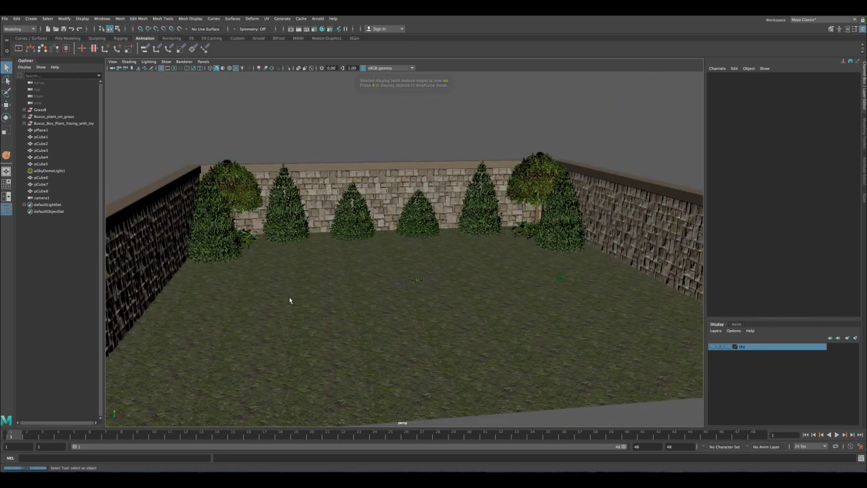
pyautogui.keyDown('alt'); pyautogui.moveTo(290, 300); pyautogui.dragTo(403, 296); pyautogui.keyUp('alt')
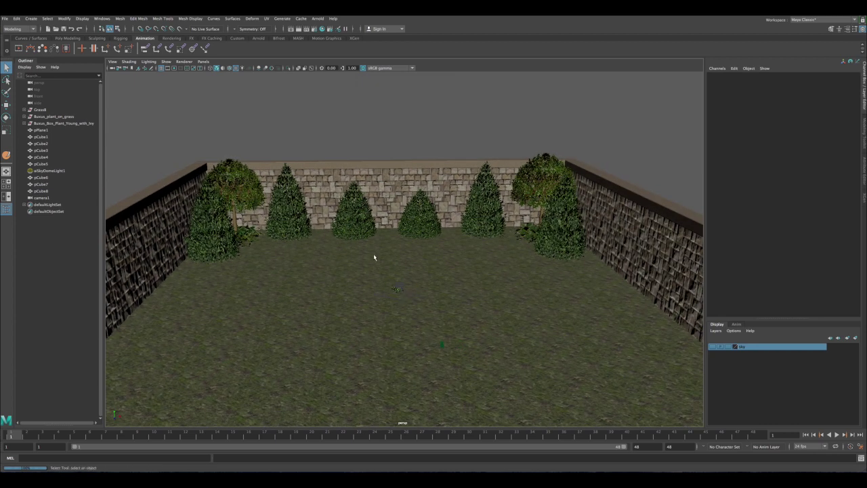
# Select the ground plane and activate the Sculpt Tool on it
pyautogui.click(353, 263)
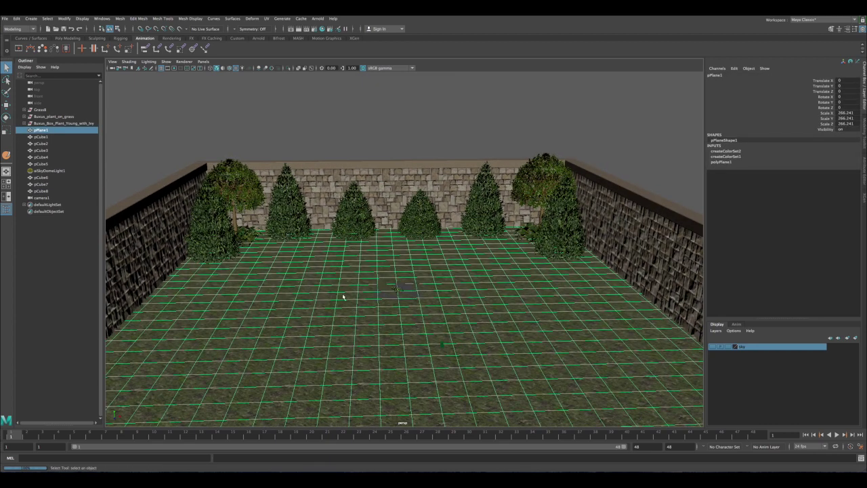
pyautogui.keyDown('alt'); pyautogui.moveTo(342, 296); pyautogui.dragTo(338, 290); pyautogui.keyUp('alt')
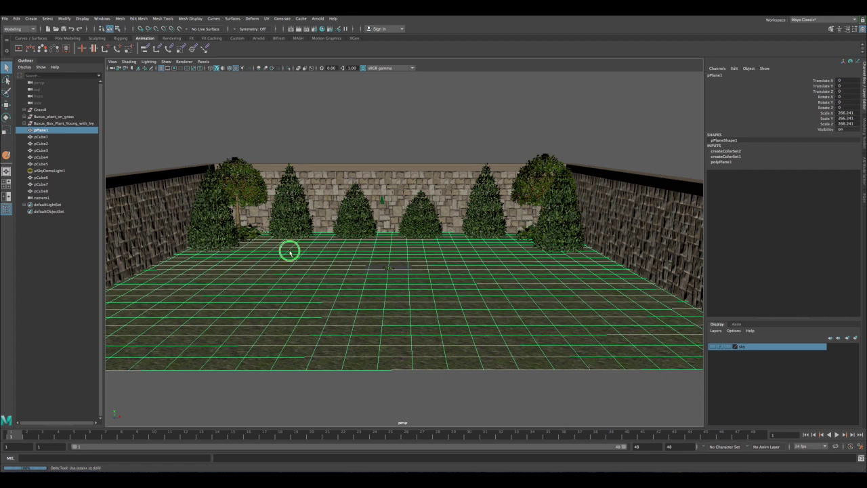
pyautogui.keyDown('alt'); pyautogui.moveTo(288, 248); pyautogui.dragTo(279, 285); pyautogui.keyUp('alt')
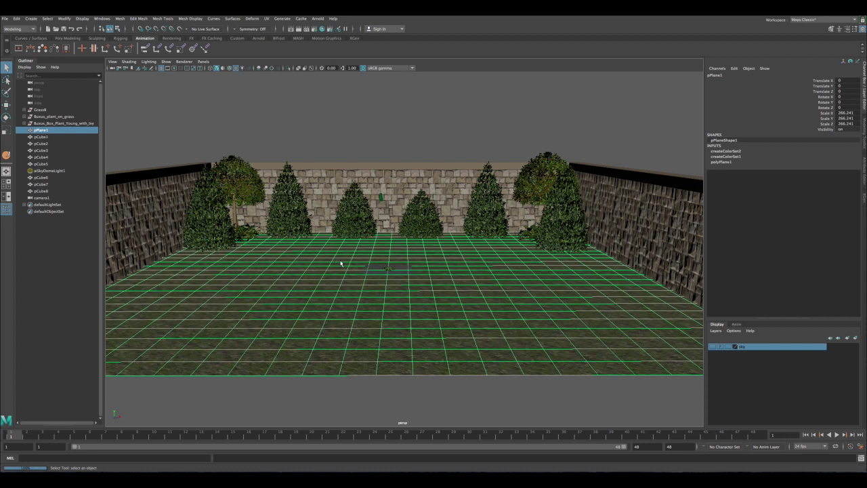
pyautogui.moveTo(388, 247)
pyautogui.keyDown('alt'); pyautogui.mouseDown()
pyautogui.moveTo(402, 269)
pyautogui.moveTo(349, 247)
pyautogui.moveTo(382, 246)
pyautogui.mouseUp(); pyautogui.keyUp('alt')
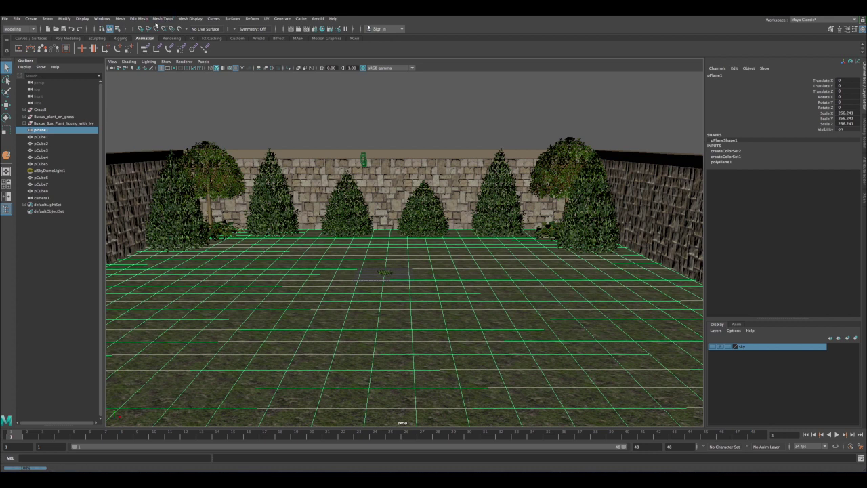
pyautogui.click(164, 19)
pyautogui.moveTo(183, 118)
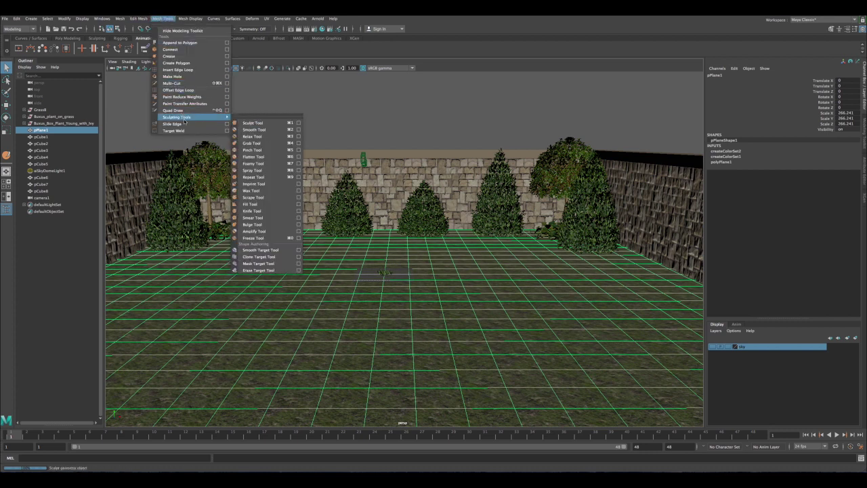
pyautogui.click(252, 122)
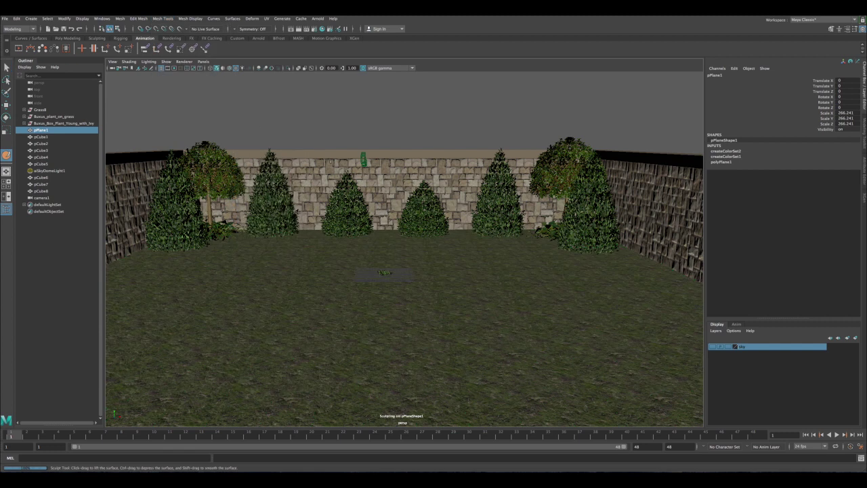
# Open the Sculpt Tool settings and set the brush strength to 4
pyautogui.doubleClick(6, 154)
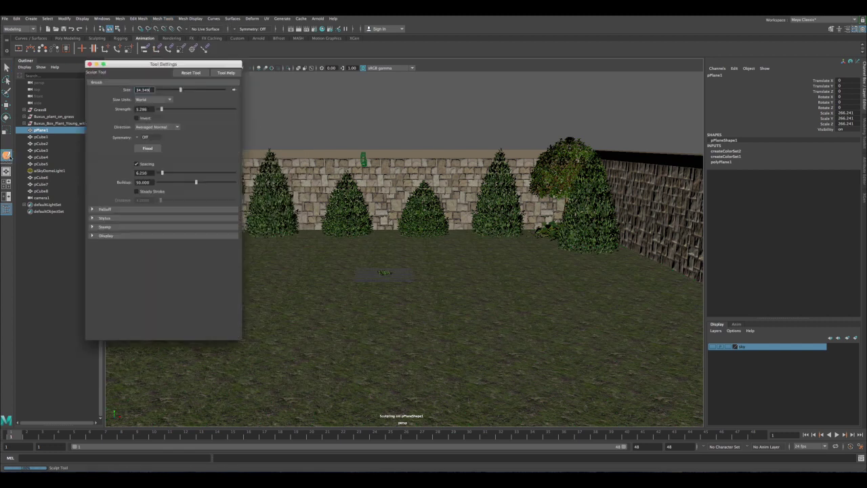
pyautogui.press('Tab')
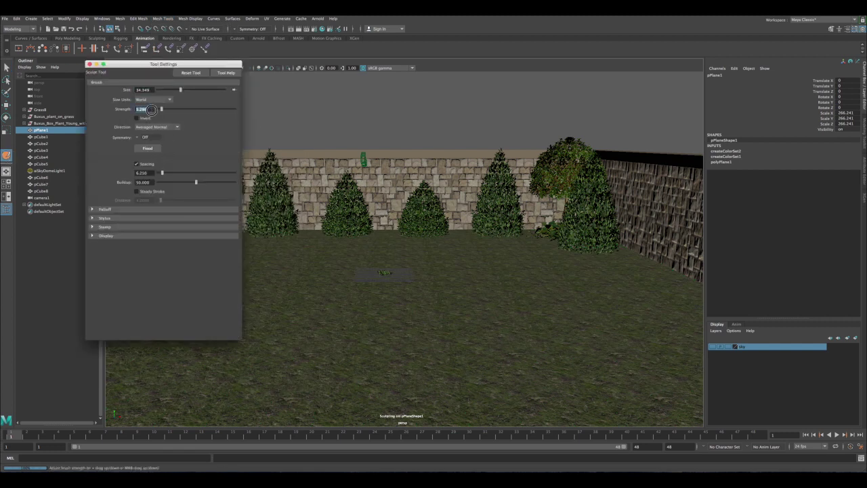
pyautogui.write('4')
pyautogui.press('Return')
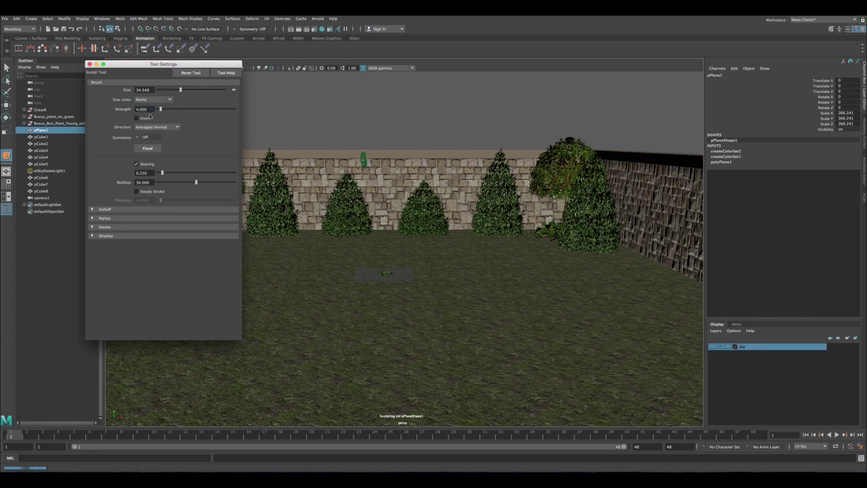
# Sculpt gentle rises and dips across the ground plane between the garden walls with the Sculpt Tool
pyautogui.scroll(-2, 397, 226)
pyautogui.moveTo(380, 284)
pyautogui.keyDown('alt'); pyautogui.mouseDown()
pyautogui.moveTo(484, 301)
pyautogui.moveTo(399, 318)
pyautogui.moveTo(419, 311)
pyautogui.mouseUp(); pyautogui.keyUp('alt')
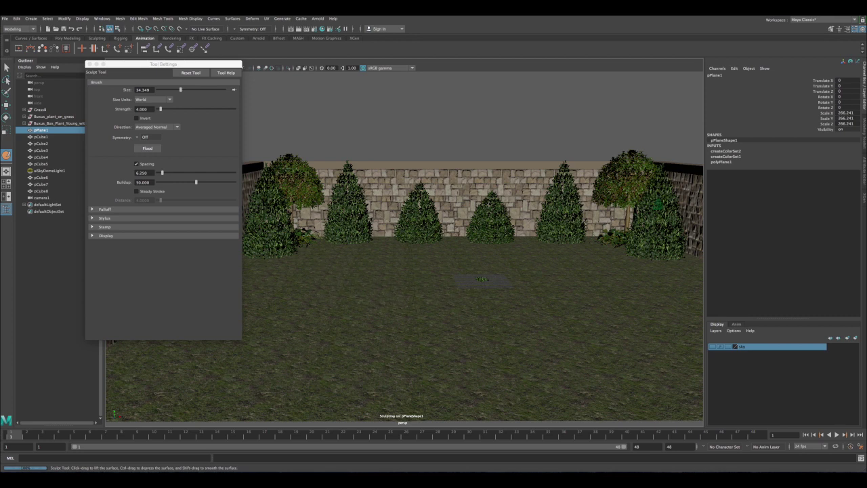
pyautogui.moveTo(582, 310)
pyautogui.keyDown('alt'); pyautogui.mouseDown()
pyautogui.moveTo(441, 306)
pyautogui.moveTo(494, 275)
pyautogui.mouseUp(); pyautogui.keyUp('alt')
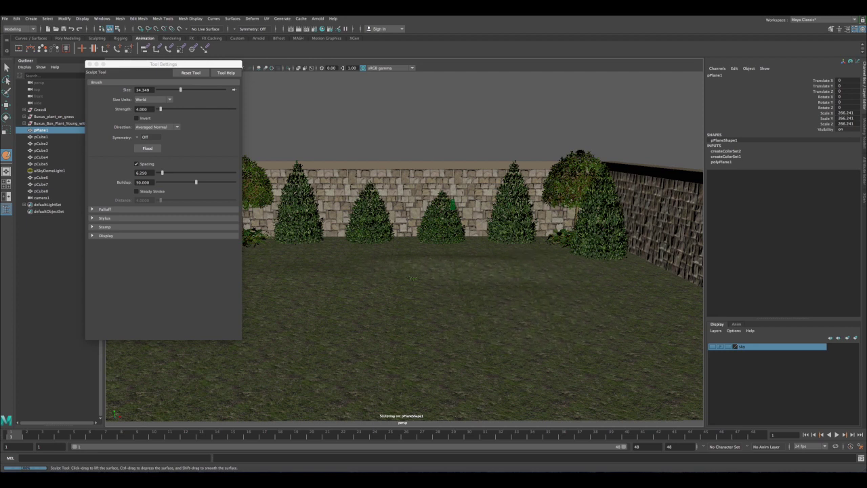
pyautogui.keyDown('alt'); pyautogui.moveTo(512, 274); pyautogui.dragTo(505, 263); pyautogui.keyUp('alt')
pyautogui.keyDown('alt'); pyautogui.moveTo(504, 263); pyautogui.dragTo(544, 284, button='middle'); pyautogui.keyUp('alt')
pyautogui.keyDown('alt'); pyautogui.moveTo(544, 283); pyautogui.dragTo(474, 281); pyautogui.keyUp('alt')
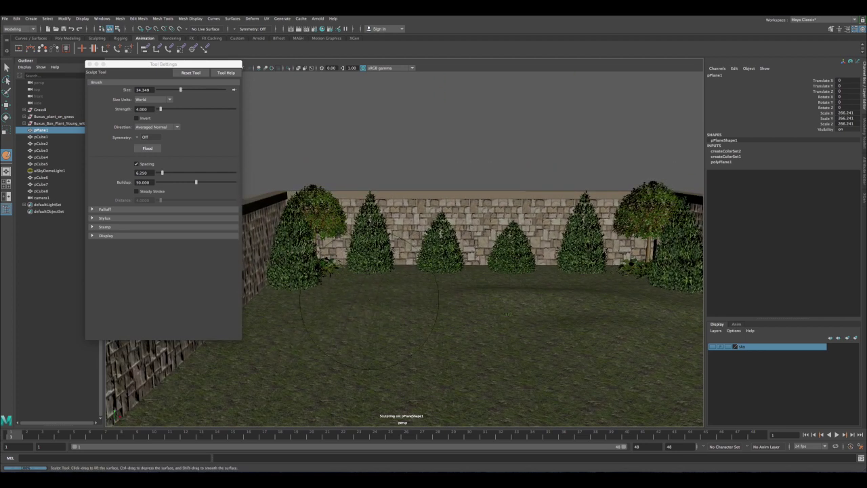
pyautogui.keyDown('alt'); pyautogui.moveTo(379, 298); pyautogui.dragTo(351, 289); pyautogui.keyUp('alt')
pyautogui.scroll(-2, 355, 325)
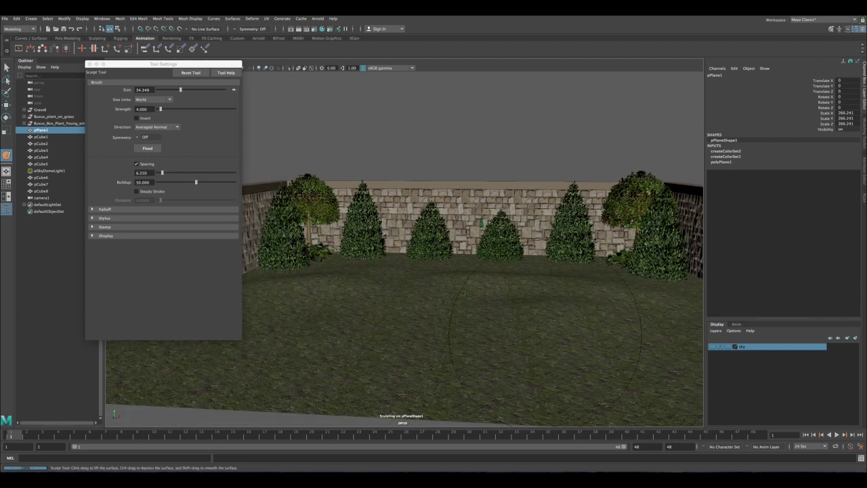
pyautogui.keyDown('alt'); pyautogui.moveTo(467, 294); pyautogui.dragTo(496, 284); pyautogui.keyUp('alt')
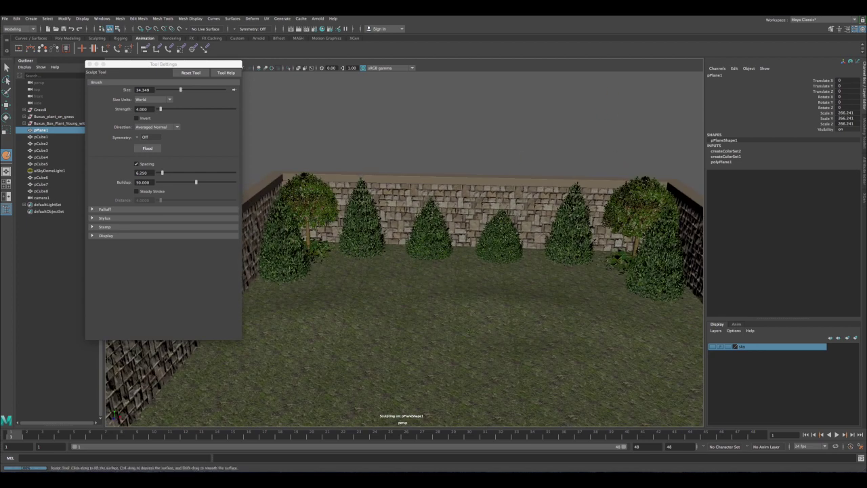
pyautogui.moveTo(390, 277)
pyautogui.keyDown('alt'); pyautogui.mouseDown()
pyautogui.moveTo(383, 263)
pyautogui.moveTo(371, 268)
pyautogui.mouseUp(); pyautogui.keyUp('alt')
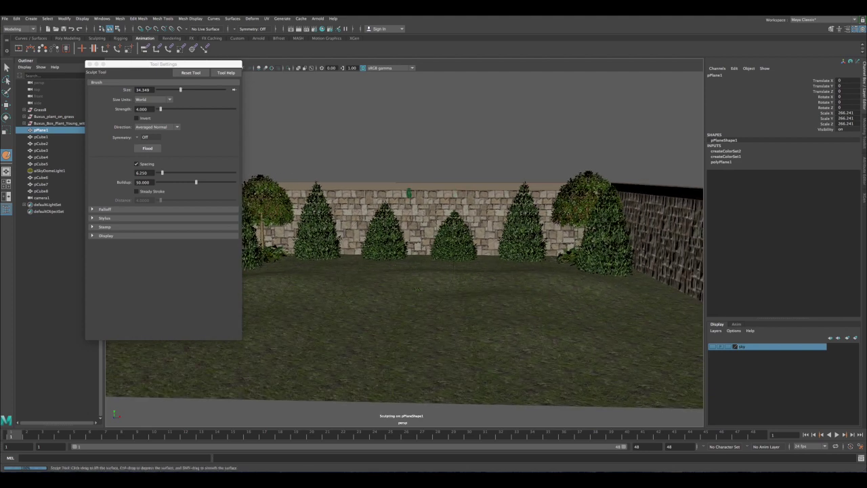
# Leave the Sculpt Tool, close its settings, and select the grass group at the garden's center, expanding it to list its meshes
pyautogui.press('q')
pyautogui.click(389, 178)
pyautogui.moveTo(390, 179)
pyautogui.keyDown('alt'); pyautogui.mouseDown()
pyautogui.moveTo(410, 180)
pyautogui.moveTo(391, 184)
pyautogui.mouseUp(); pyautogui.keyUp('alt')
pyautogui.keyDown('alt'); pyautogui.moveTo(391, 186); pyautogui.dragTo(433, 312, button='right'); pyautogui.keyUp('alt')
pyautogui.click(438, 316)
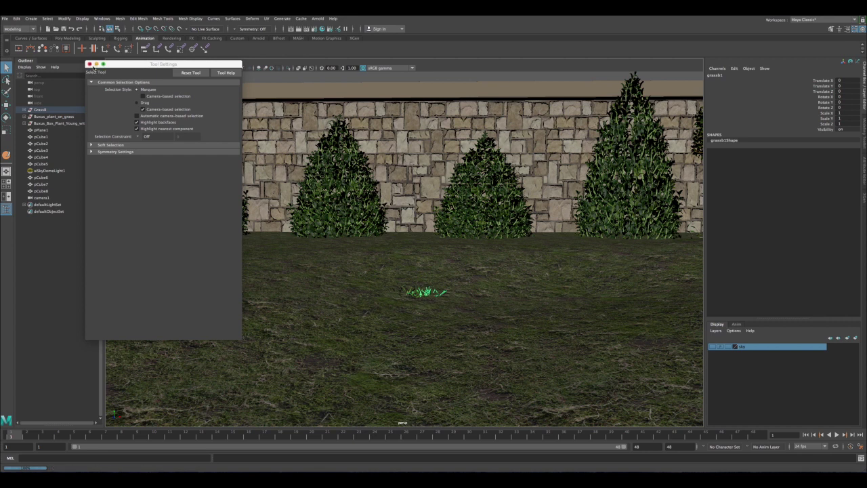
pyautogui.click(89, 64)
pyautogui.click(41, 110)
pyautogui.click(24, 110)
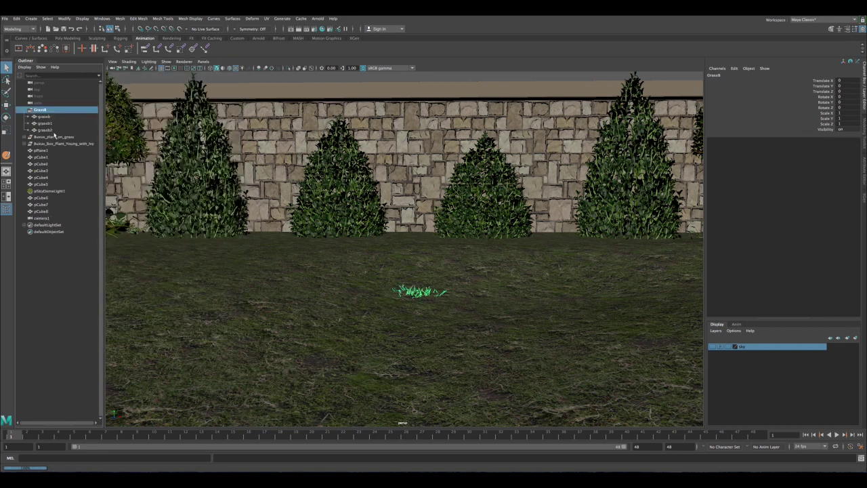
# Check which clump each of the three grass meshes is, and show them close up in wireframe with the Move Tool active
pyautogui.click(53, 117)
pyautogui.click(50, 124)
pyautogui.click(50, 130)
pyautogui.click(50, 117)
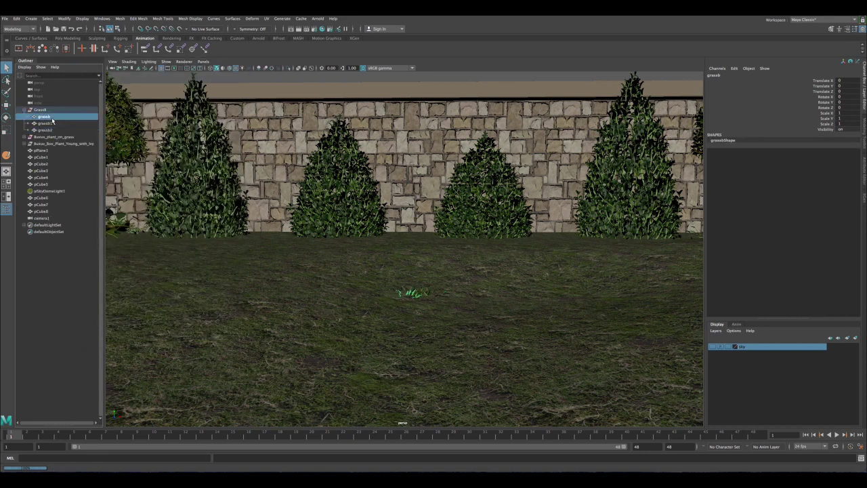
pyautogui.keyDown('shift'); pyautogui.click(55, 129); pyautogui.keyUp('shift')
pyautogui.keyDown('alt'); pyautogui.moveTo(386, 279); pyautogui.dragTo(461, 316, button='right'); pyautogui.keyUp('alt')
pyautogui.keyDown('alt'); pyautogui.moveTo(461, 317); pyautogui.dragTo(403, 298); pyautogui.keyUp('alt')
pyautogui.press('4')
pyautogui.press('w')
pyautogui.keyDown('alt'); pyautogui.moveTo(356, 241); pyautogui.dragTo(335, 290); pyautogui.keyUp('alt')
# Combine the meshes grassb, grassb1 and grassb2 into a single mesh
pyautogui.click(47, 118)
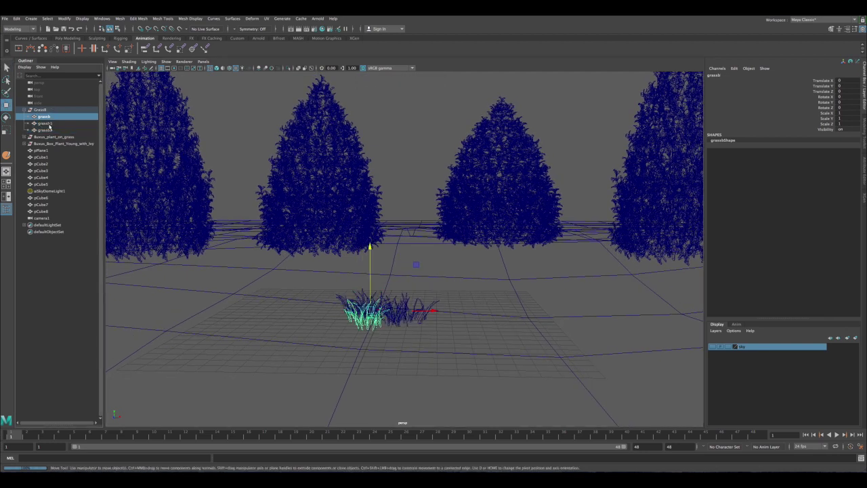
pyautogui.keyDown('shift'); pyautogui.click(49, 124); pyautogui.keyUp('shift')
pyautogui.keyDown('shift'); pyautogui.click(50, 130); pyautogui.keyUp('shift')
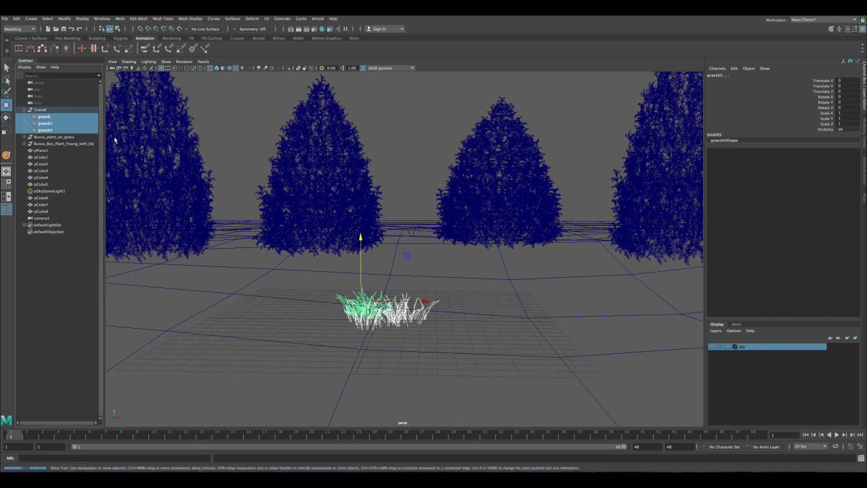
pyautogui.click(120, 18)
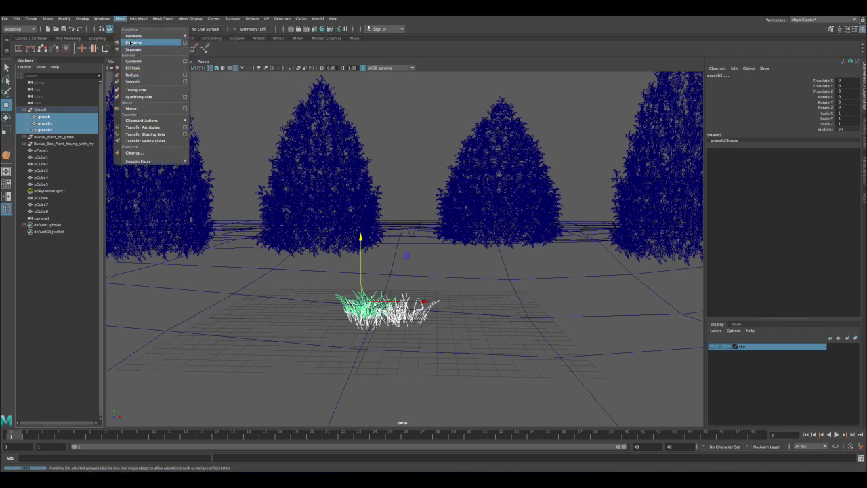
pyautogui.click(133, 42)
pyautogui.keyDown('alt'); pyautogui.moveTo(406, 290); pyautogui.dragTo(401, 290); pyautogui.keyUp('alt')
pyautogui.keyDown('alt'); pyautogui.moveTo(400, 290); pyautogui.dragTo(397, 250, button='middle'); pyautogui.keyUp('alt')
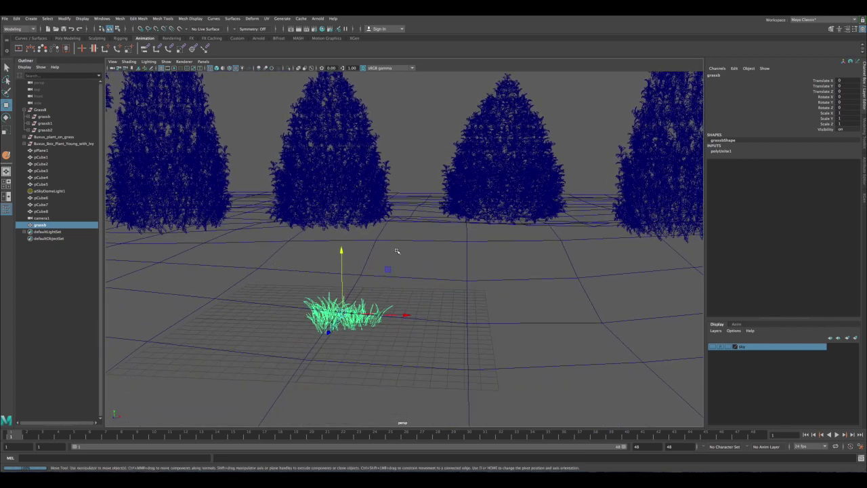
# Move the pivot of the combined grass mesh down to its base, snapped to the grid
pyautogui.keyDown('alt'); pyautogui.moveTo(397, 250); pyautogui.dragTo(423, 271); pyautogui.keyUp('alt')
pyautogui.keyDown('alt'); pyautogui.moveTo(302, 223); pyautogui.dragTo(304, 231); pyautogui.keyUp('alt')
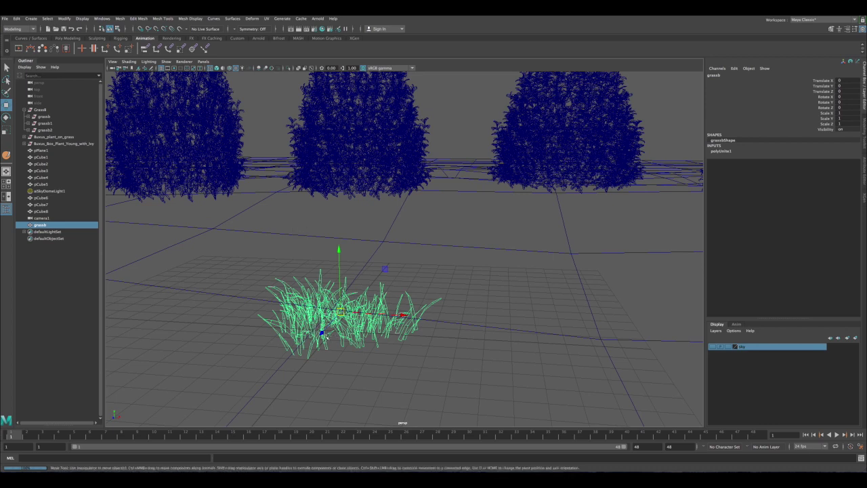
pyautogui.keyDown('alt'); pyautogui.moveTo(324, 339); pyautogui.dragTo(325, 337); pyautogui.keyUp('alt')
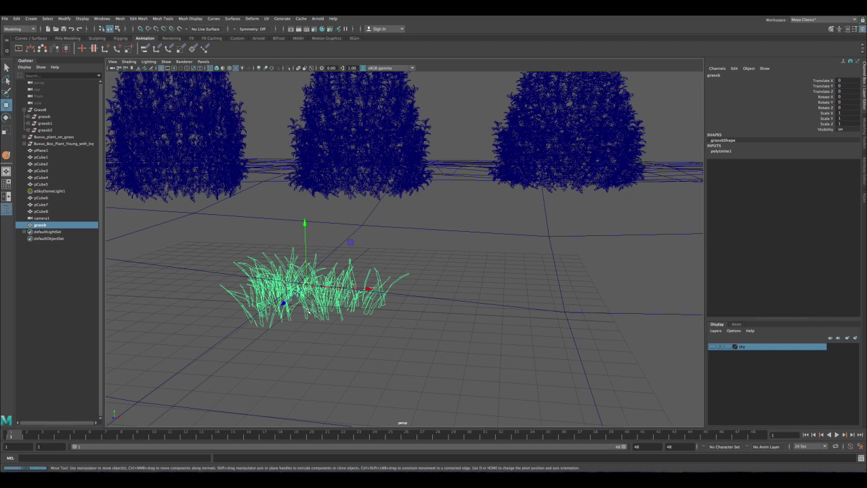
pyautogui.scroll(2, 309, 300)
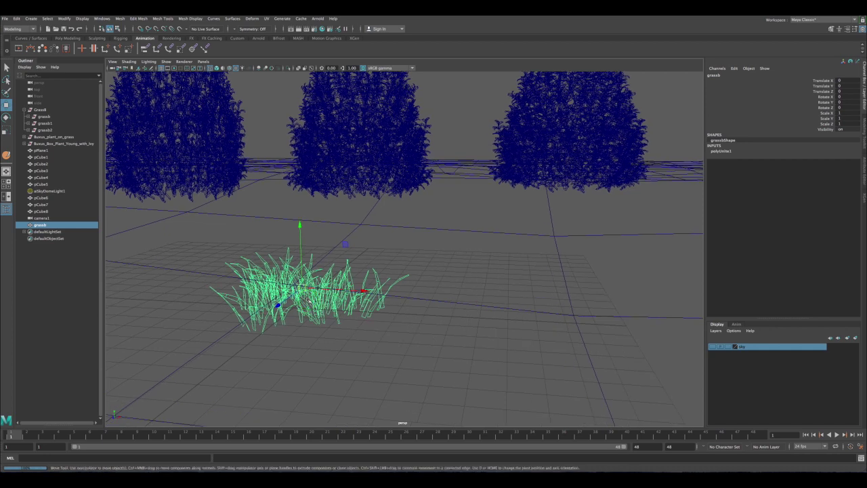
pyautogui.press('d')
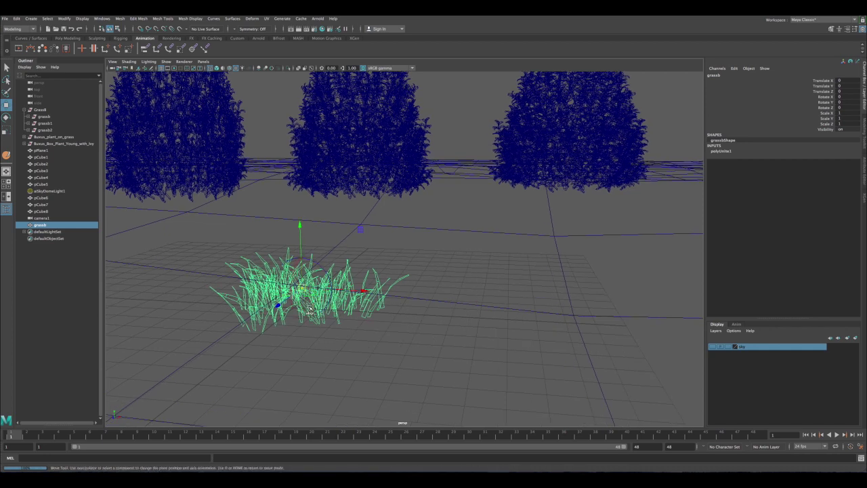
pyautogui.press('x')
pyautogui.moveTo(302, 289); pyautogui.dragTo(291, 310)
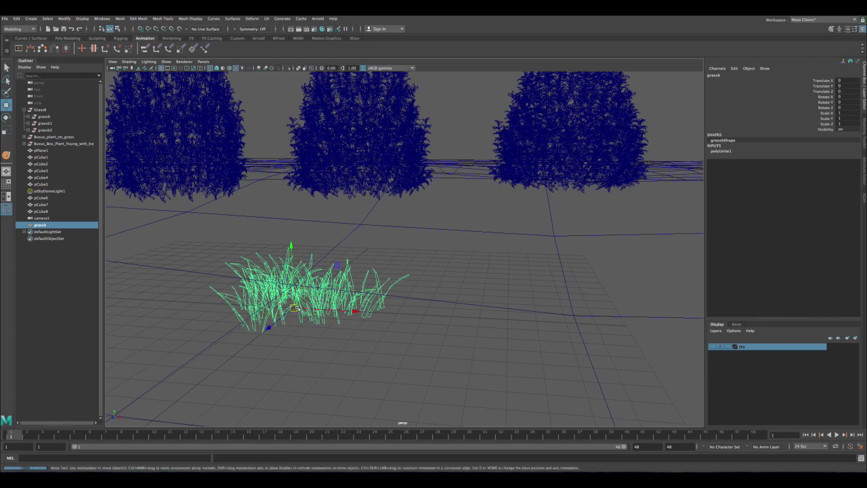
pyautogui.keyDown('alt'); pyautogui.moveTo(297, 314); pyautogui.dragTo(297, 321); pyautogui.keyUp('alt')
pyautogui.keyDown('alt'); pyautogui.moveTo(300, 364); pyautogui.dragTo(304, 349, button='middle'); pyautogui.keyUp('alt')
pyautogui.keyDown('alt'); pyautogui.moveTo(298, 345); pyautogui.dragTo(306, 331, button='right'); pyautogui.keyUp('alt')
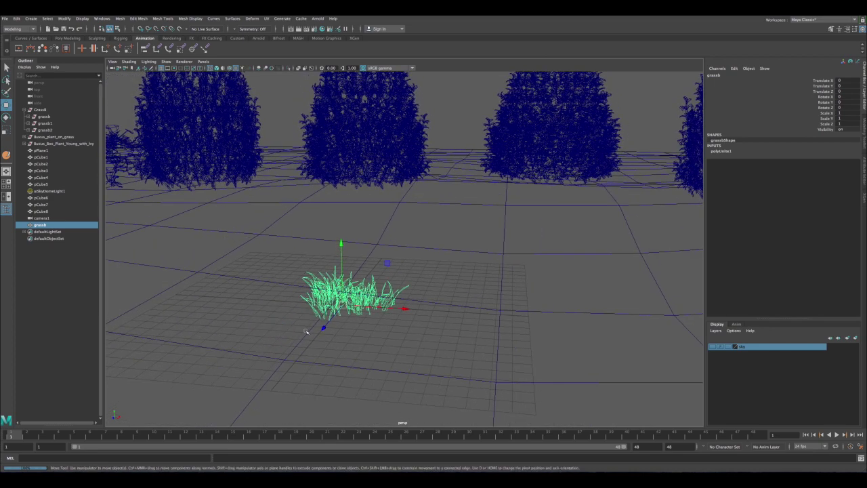
# Frame the grass clump, restore textured display, and bring the surrounding garden back into view
pyautogui.press('f')
pyautogui.keyDown('alt'); pyautogui.moveTo(374, 297); pyautogui.dragTo(185, 200); pyautogui.keyUp('alt')
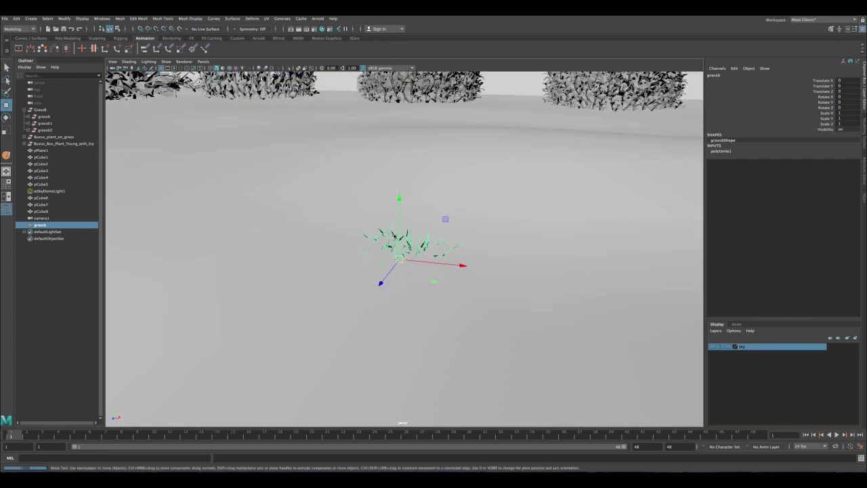
pyautogui.press('5')
pyautogui.press('6')
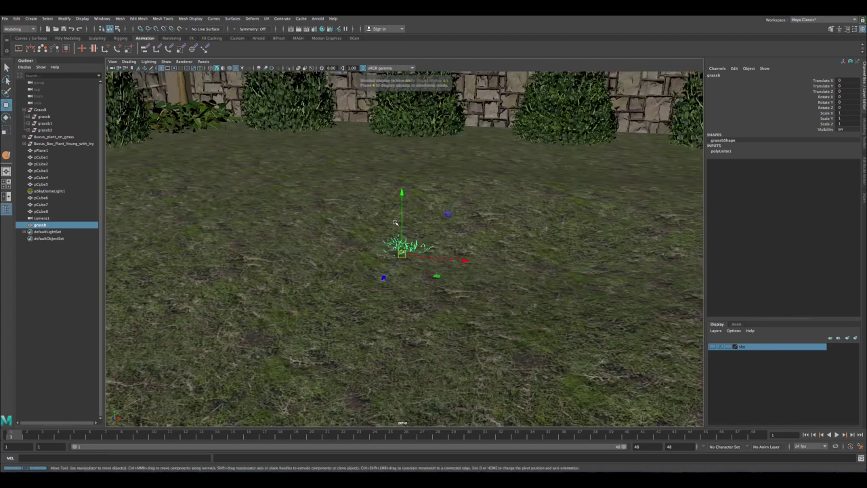
pyautogui.keyDown('alt'); pyautogui.moveTo(404, 193); pyautogui.dragTo(210, 112, button='right'); pyautogui.keyUp('alt')
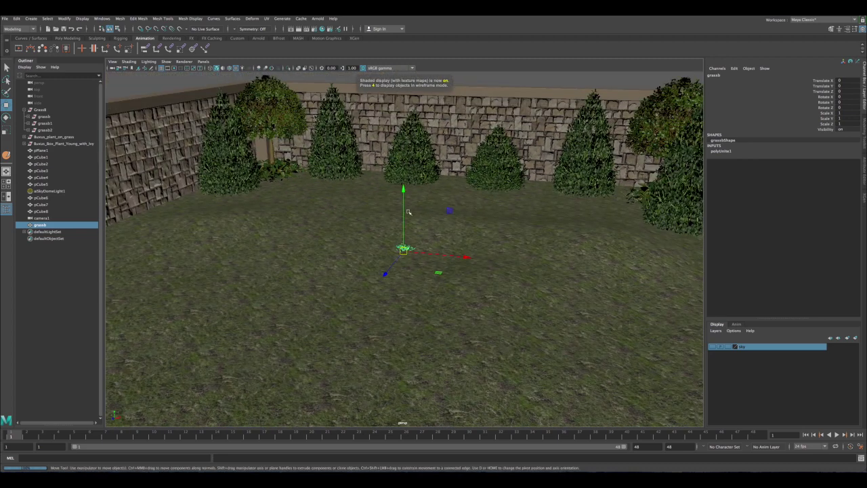
pyautogui.keyDown('alt'); pyautogui.moveTo(420, 225); pyautogui.dragTo(338, 205, button='right'); pyautogui.keyUp('alt')
pyautogui.keyDown('alt'); pyautogui.moveTo(388, 231); pyautogui.dragTo(353, 232, button='middle'); pyautogui.keyUp('alt')
pyautogui.keyDown('alt'); pyautogui.moveTo(351, 233); pyautogui.dragTo(304, 256); pyautogui.keyUp('alt')
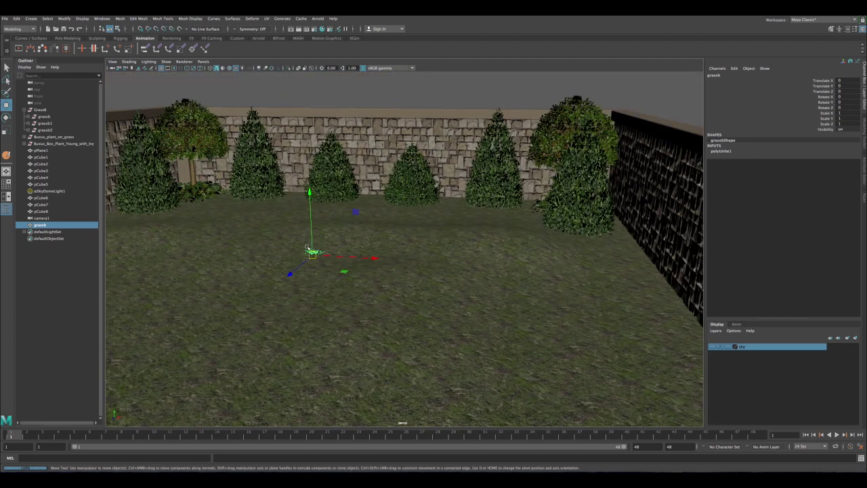
# Delete the construction history of the ground plane
pyautogui.click(320, 286)
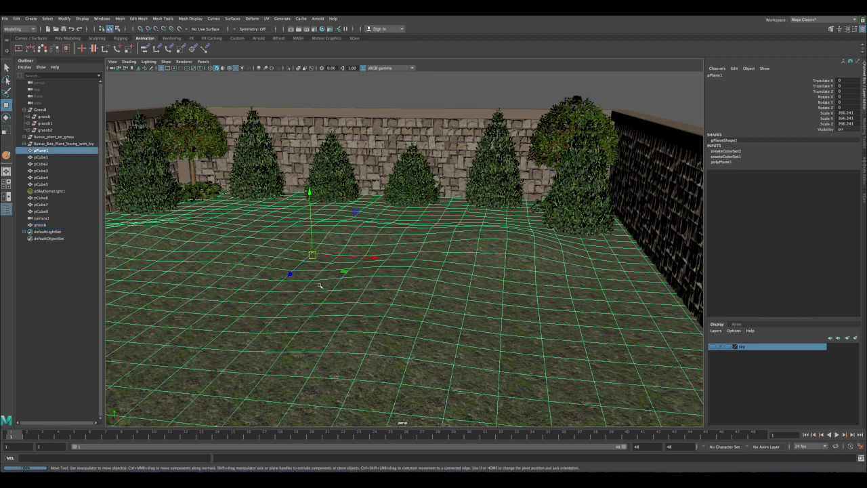
pyautogui.keyDown('alt'); pyautogui.moveTo(453, 248); pyautogui.dragTo(224, 273); pyautogui.keyUp('alt')
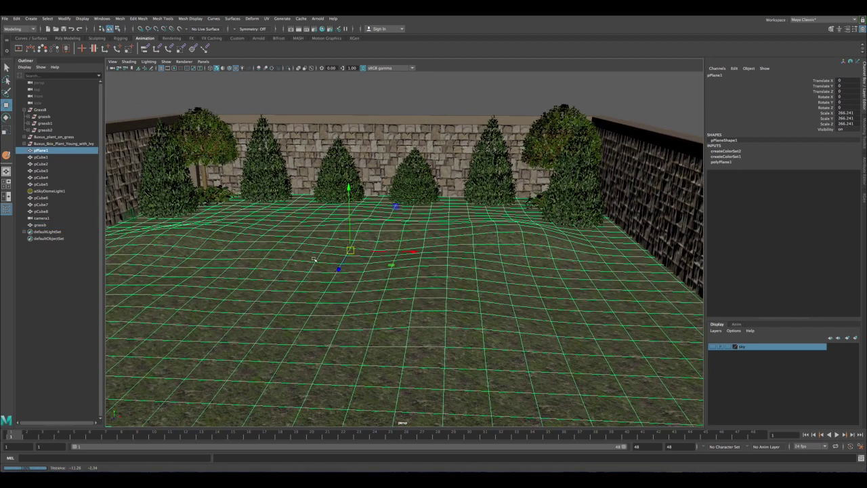
pyautogui.keyDown('alt'); pyautogui.moveTo(429, 236); pyautogui.dragTo(291, 217); pyautogui.keyUp('alt')
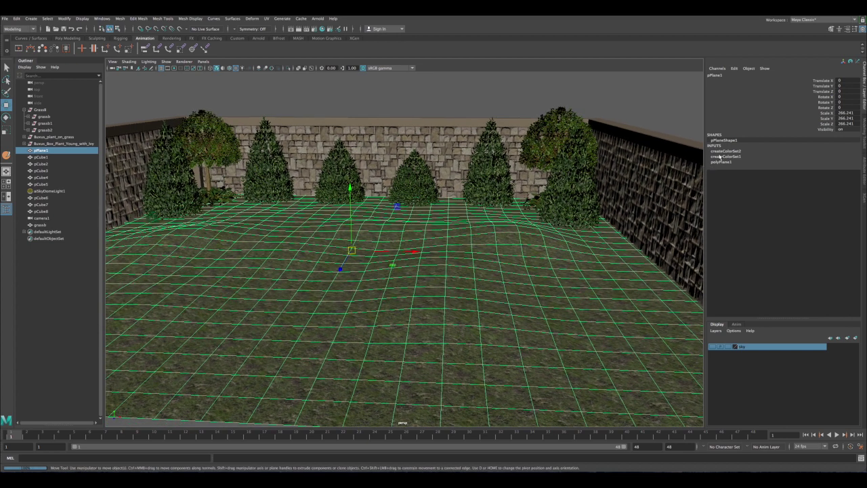
pyautogui.click(16, 18)
pyautogui.moveTo(68, 99)
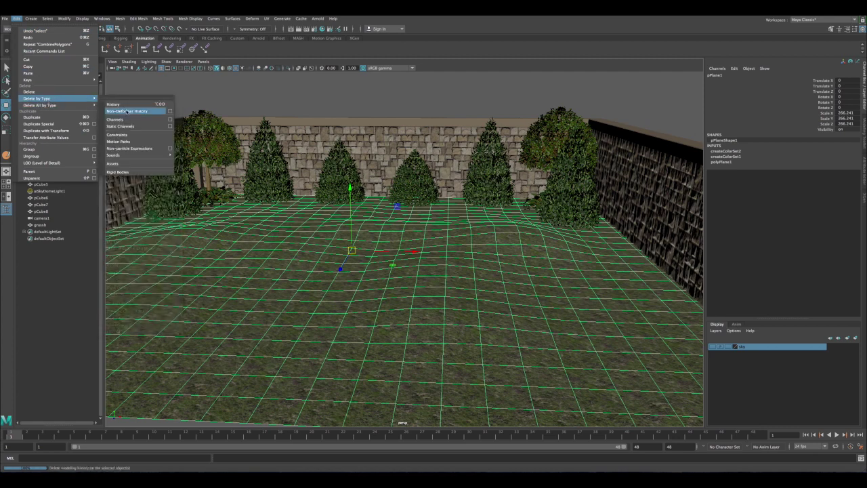
pyautogui.click(125, 104)
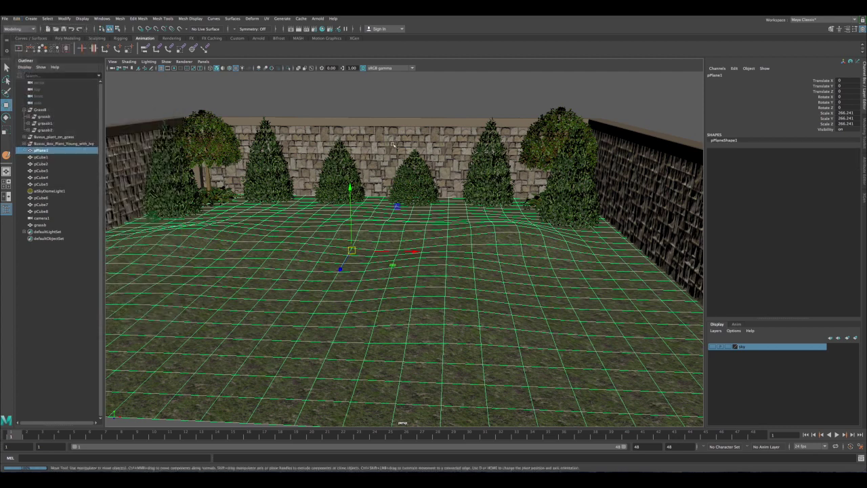
# Create an XGen description named grass_description in a new collection grass_collection on the ground plane, using custom geometry/archives as primitives
pyautogui.scroll(-3, 392, 149)
pyautogui.scroll(1, 461, 244)
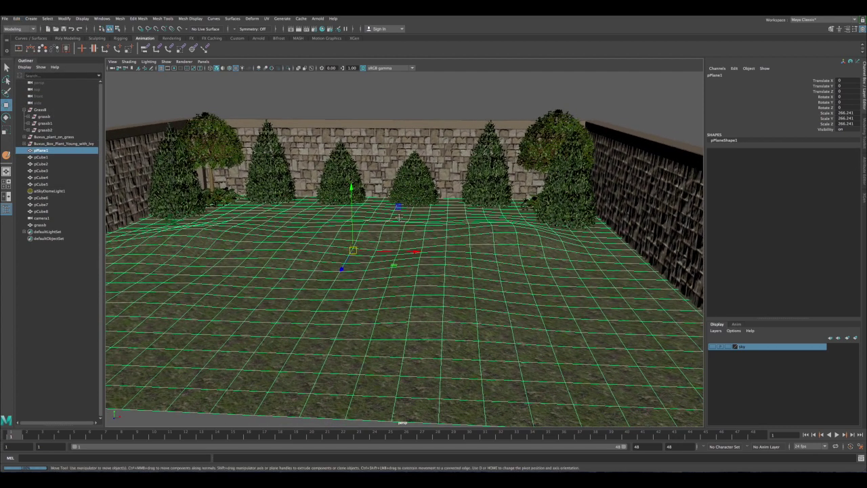
pyautogui.scroll(1, 396, 184)
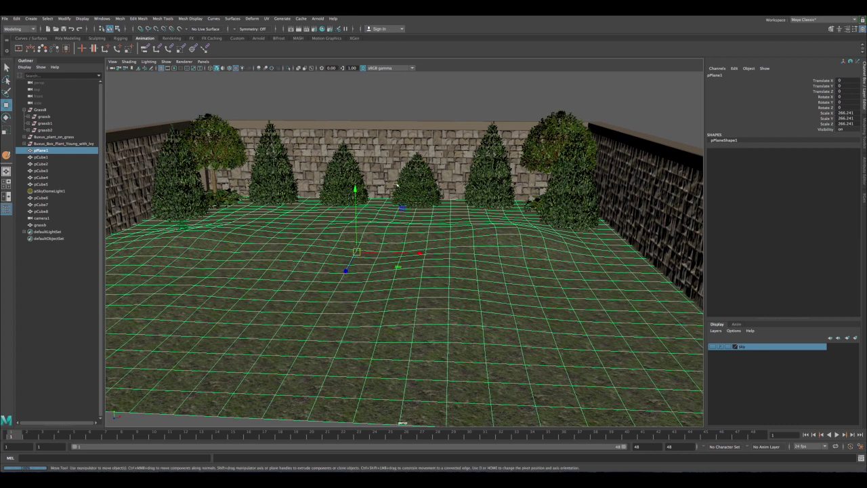
pyautogui.click(282, 18)
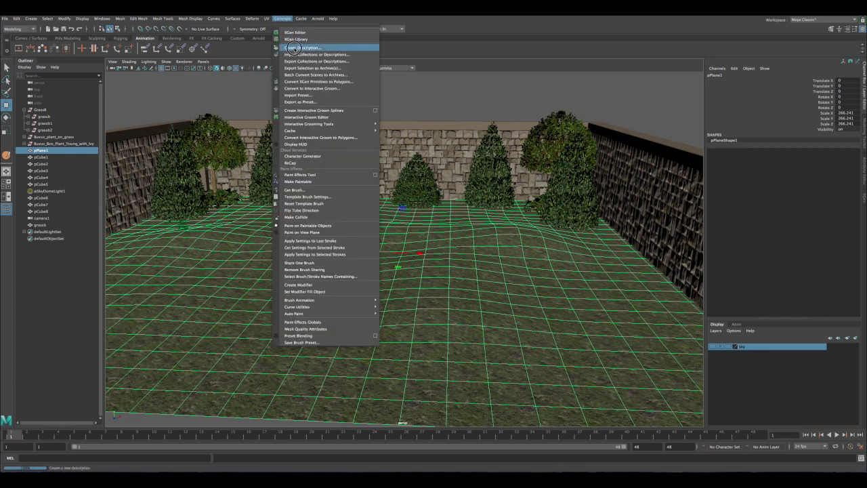
pyautogui.click(298, 47)
pyautogui.moveTo(416, 150); pyautogui.dragTo(187, 124)
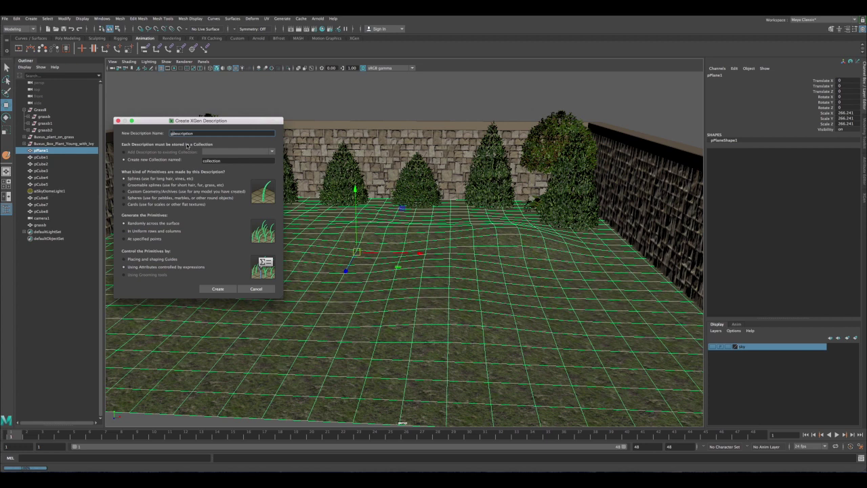
pyautogui.write('rass_')
pyautogui.click(204, 161)
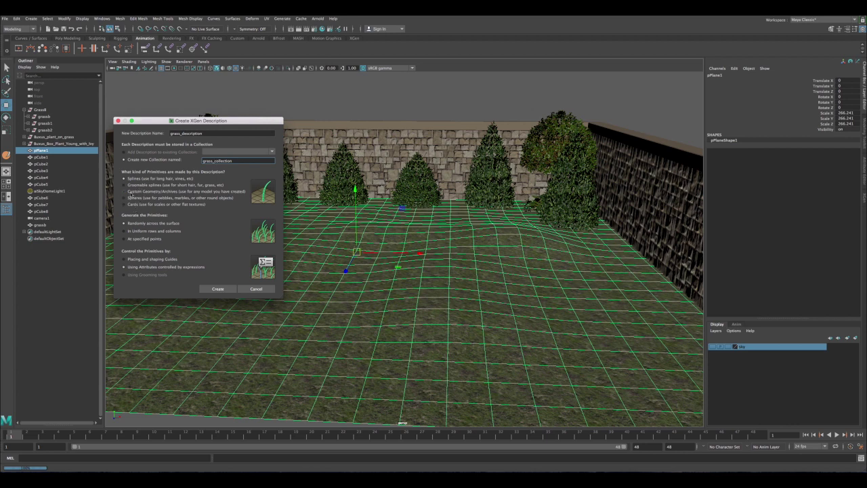
pyautogui.click(132, 192)
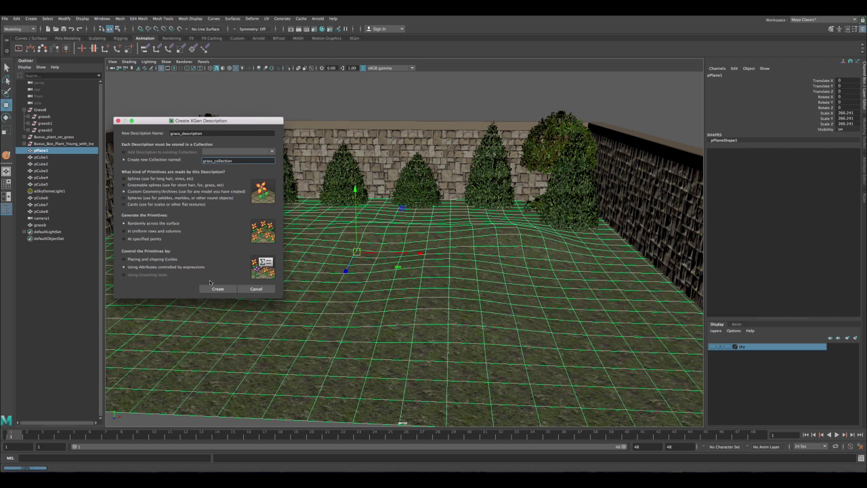
pyautogui.click(217, 289)
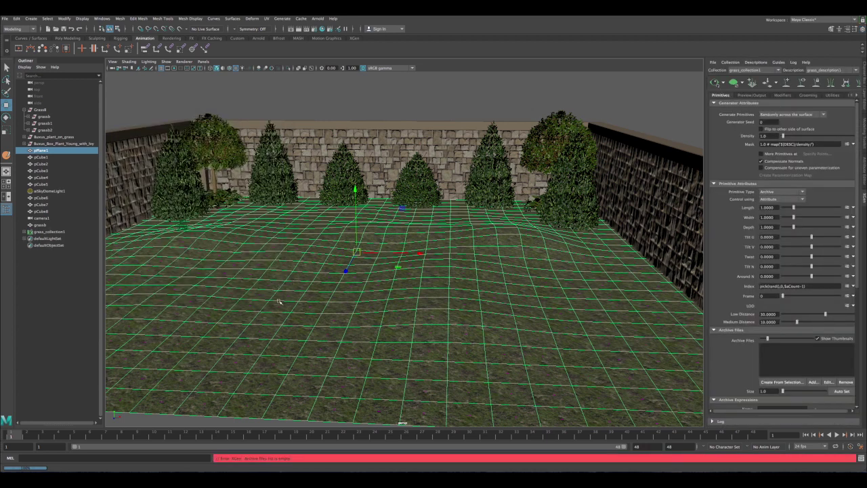
# Set the output renderer of the XGen grass description to Arnold Renderer
pyautogui.keyDown('alt'); pyautogui.moveTo(343, 312); pyautogui.dragTo(414, 310, button='right'); pyautogui.keyUp('alt')
pyautogui.keyDown('alt'); pyautogui.moveTo(405, 327); pyautogui.dragTo(269, 395); pyautogui.keyUp('alt')
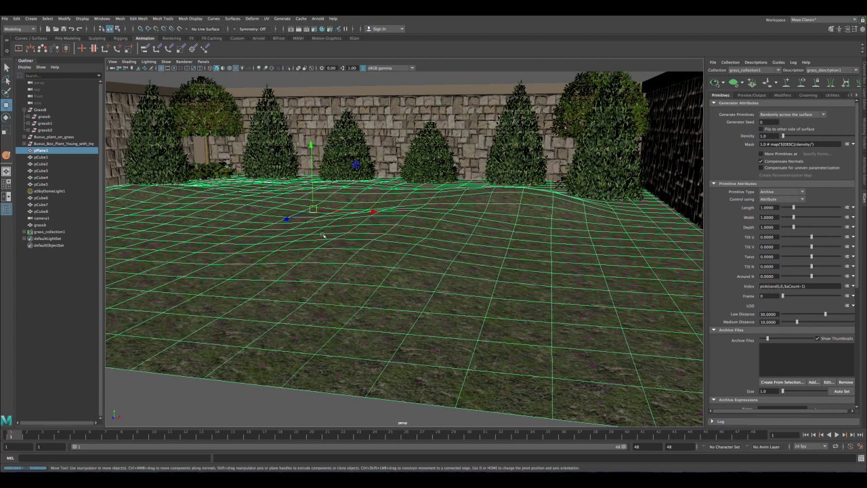
pyautogui.keyDown('alt'); pyautogui.moveTo(354, 272); pyautogui.dragTo(348, 250, button='right'); pyautogui.keyUp('alt')
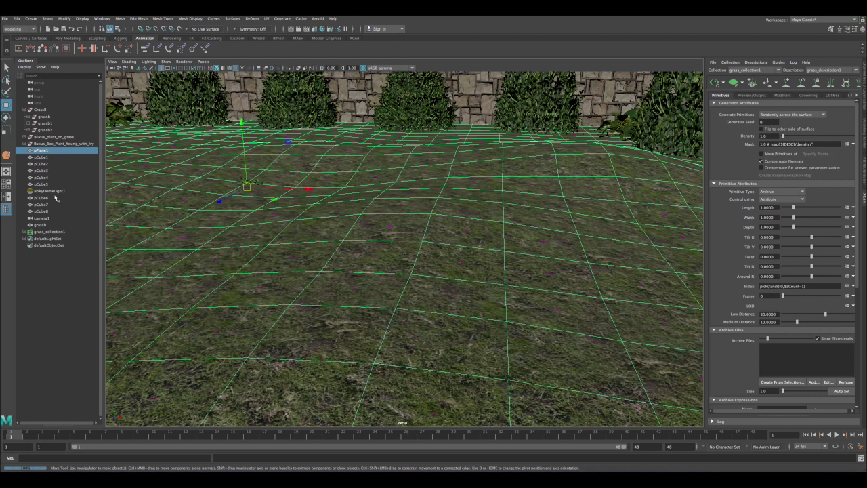
pyautogui.click(51, 224)
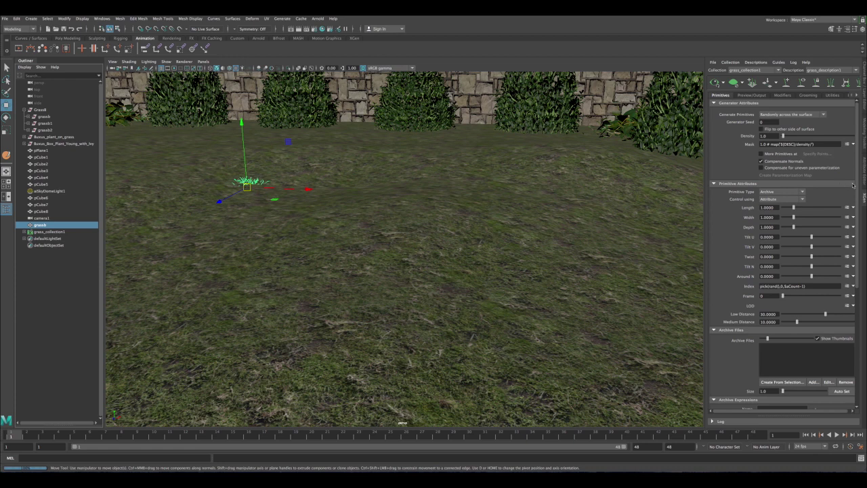
pyautogui.moveTo(857, 186)
pyautogui.mouseDown()
pyautogui.moveTo(863, 299)
pyautogui.moveTo(859, 174)
pyautogui.mouseUp()
pyautogui.click(748, 96)
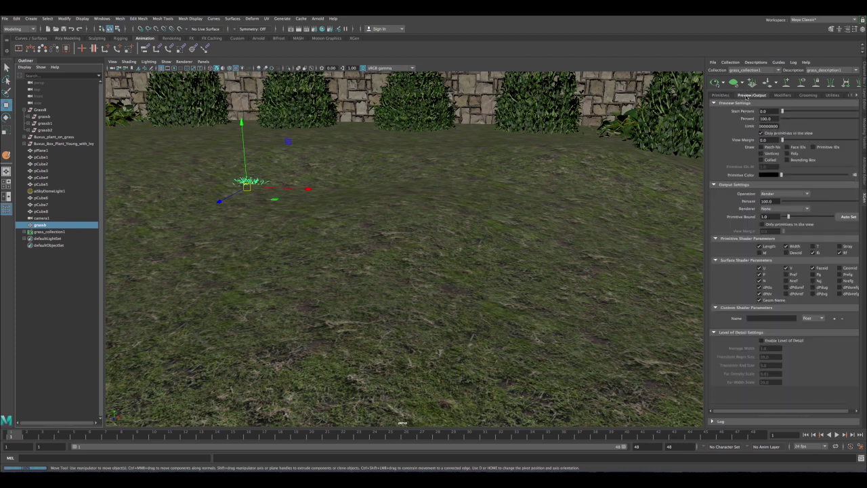
pyautogui.click(765, 209)
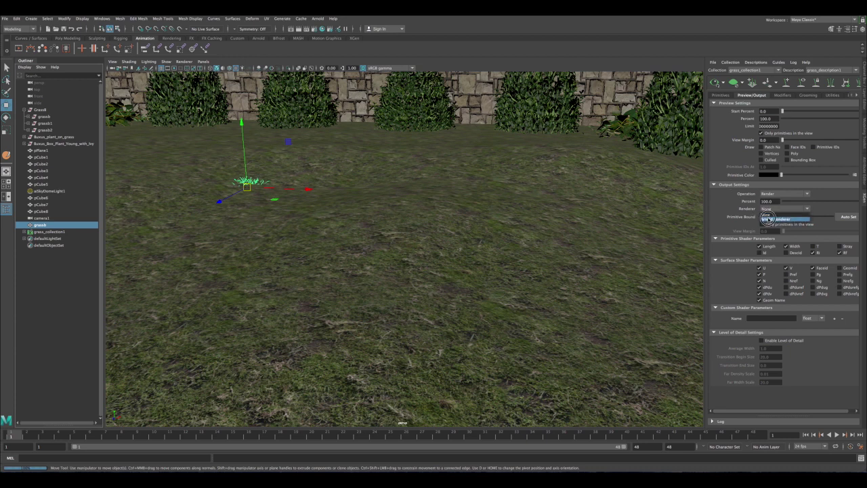
pyautogui.click(769, 220)
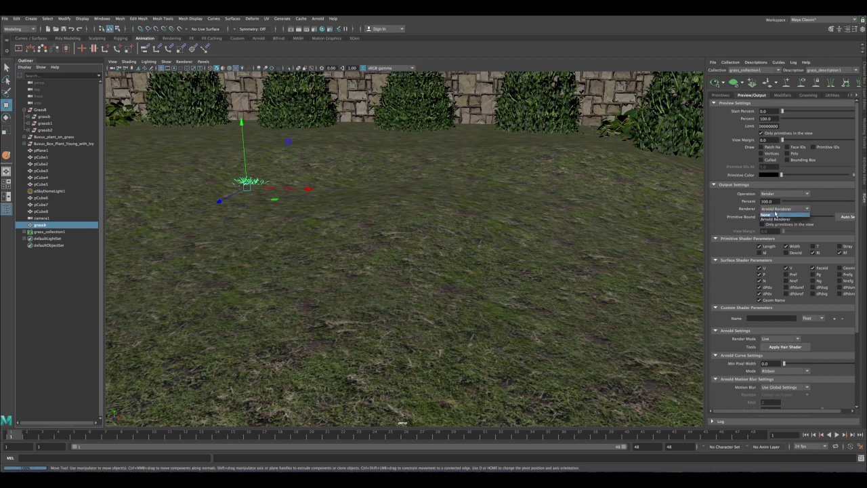
# Export the combined grass mesh as an XGen archive named grassB in the project's Local Archives folder, with level of detail disabled
pyautogui.click(719, 94)
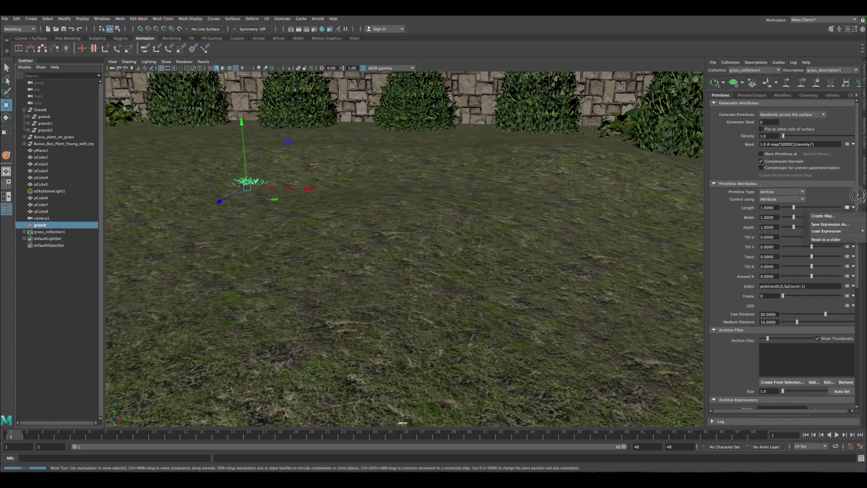
pyautogui.scroll(-3, 860, 231)
pyautogui.scroll(-1, 857, 260)
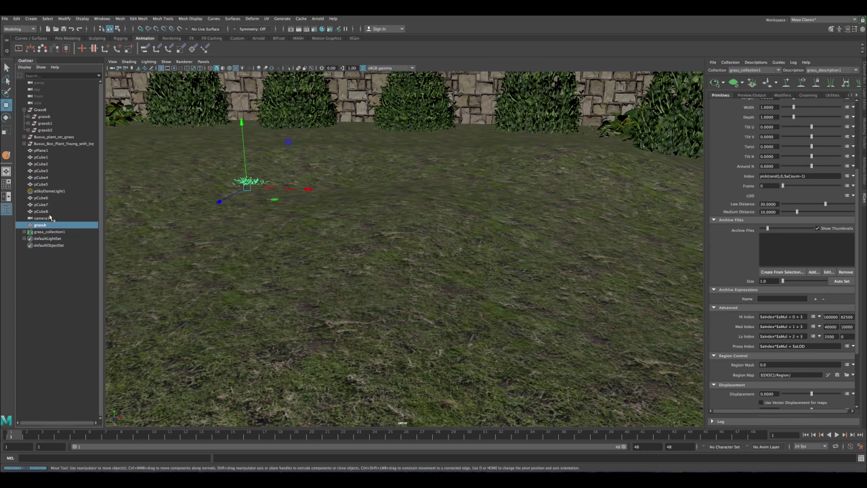
pyautogui.click(35, 226)
pyautogui.click(773, 274)
pyautogui.click(388, 228)
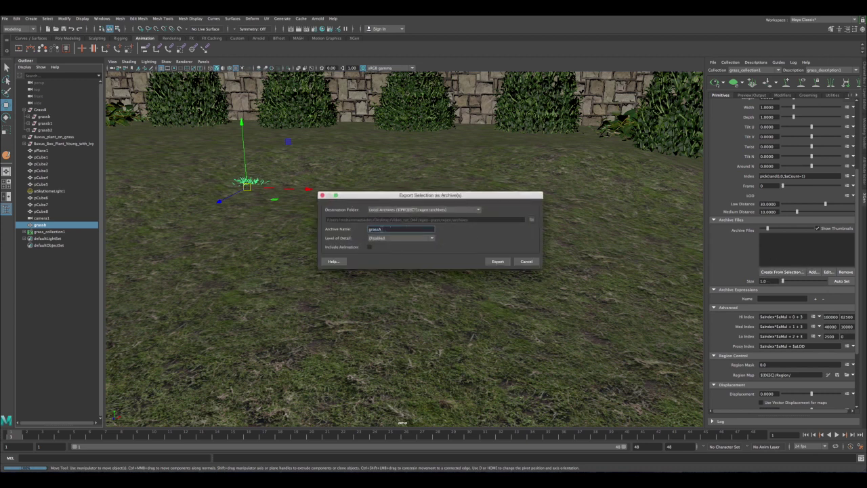
pyautogui.moveTo(378, 229); pyautogui.dragTo(388, 229)
pyautogui.click(412, 212)
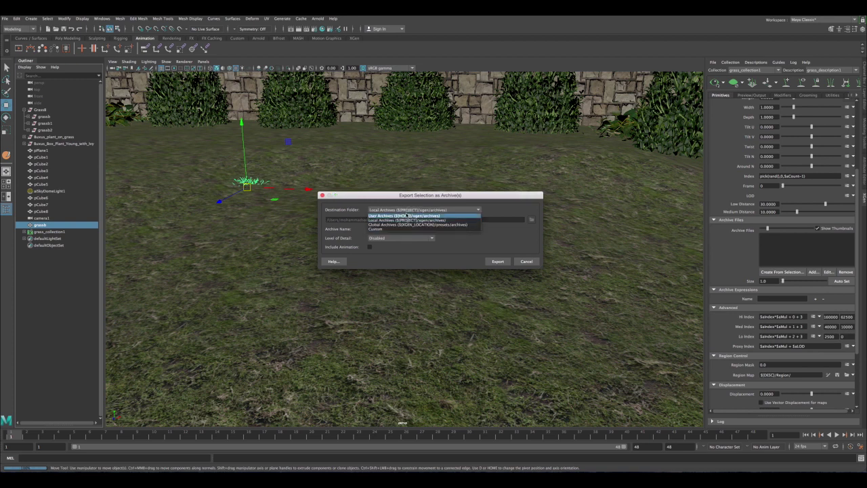
pyautogui.click(415, 221)
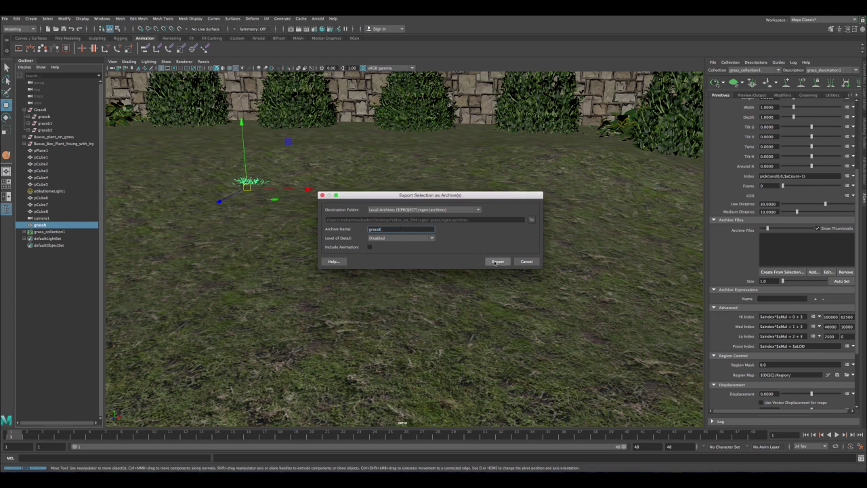
pyautogui.click(497, 261)
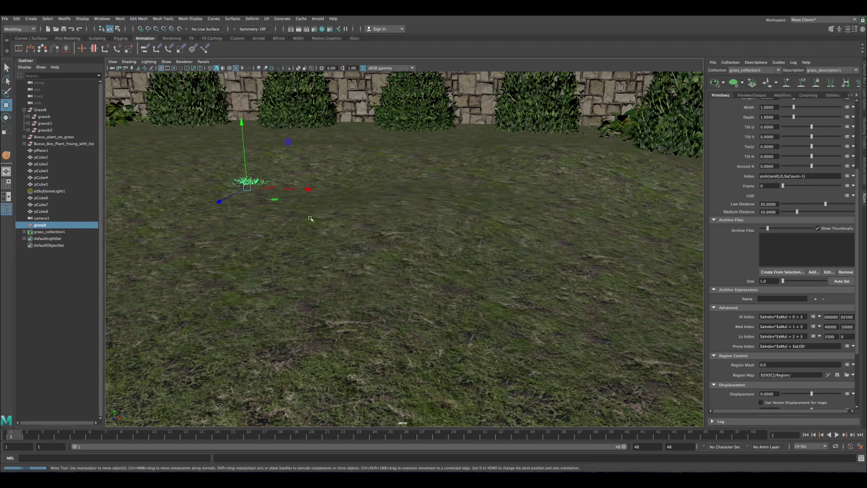
# Hide the original combined grass mesh by turning its visibility off
pyautogui.keyDown('alt'); pyautogui.moveTo(315, 218); pyautogui.dragTo(295, 212, button='right'); pyautogui.keyUp('alt')
pyautogui.keyDown('alt'); pyautogui.moveTo(279, 187); pyautogui.dragTo(293, 198, button='middle'); pyautogui.keyUp('alt')
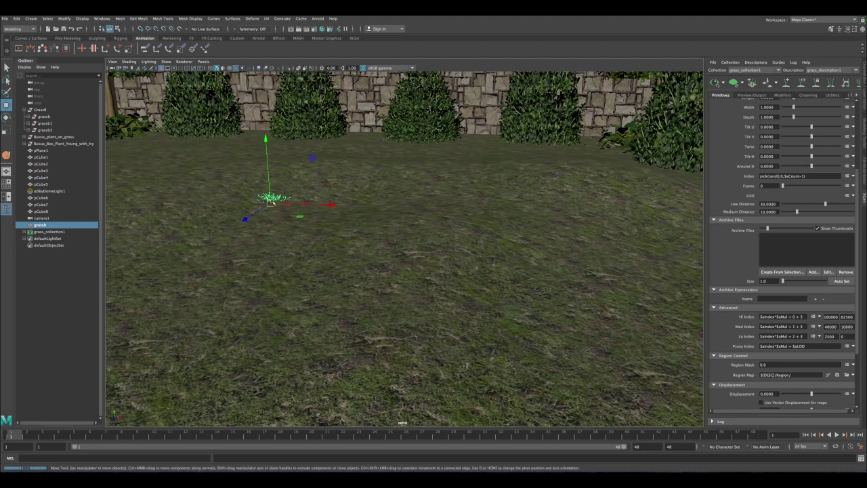
pyautogui.click(65, 225)
pyautogui.hotkey('ctrl', 'a')
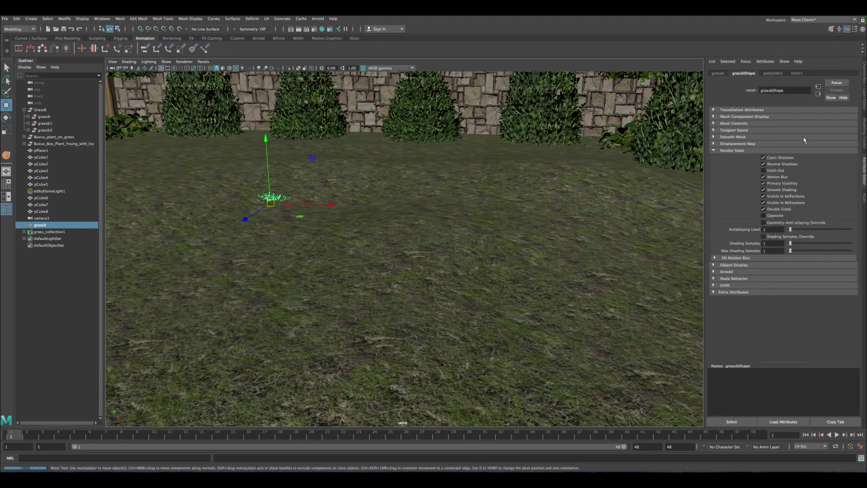
pyautogui.hotkey('ctrl', 'a')
pyautogui.click(839, 130)
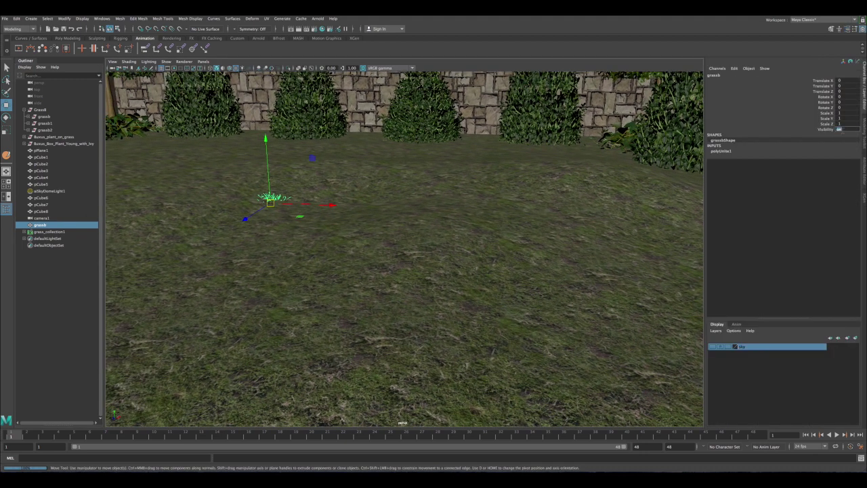
pyautogui.write('0')
pyautogui.press('Return')
pyautogui.scroll(-3, 393, 207)
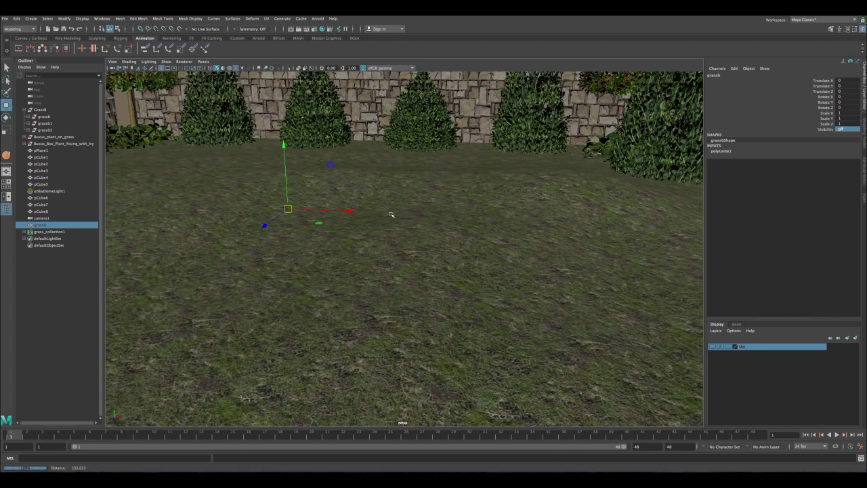
# Add the grassB.xarc archive to the grass description on the ground plane and import its associated materials
pyautogui.click(441, 220)
pyautogui.keyDown('alt'); pyautogui.moveTo(475, 199); pyautogui.dragTo(464, 198, button='middle'); pyautogui.keyUp('alt')
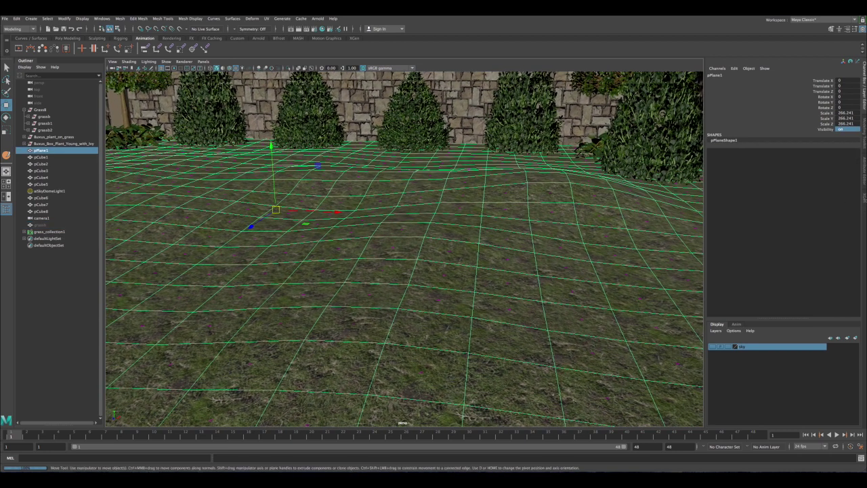
pyautogui.click(864, 198)
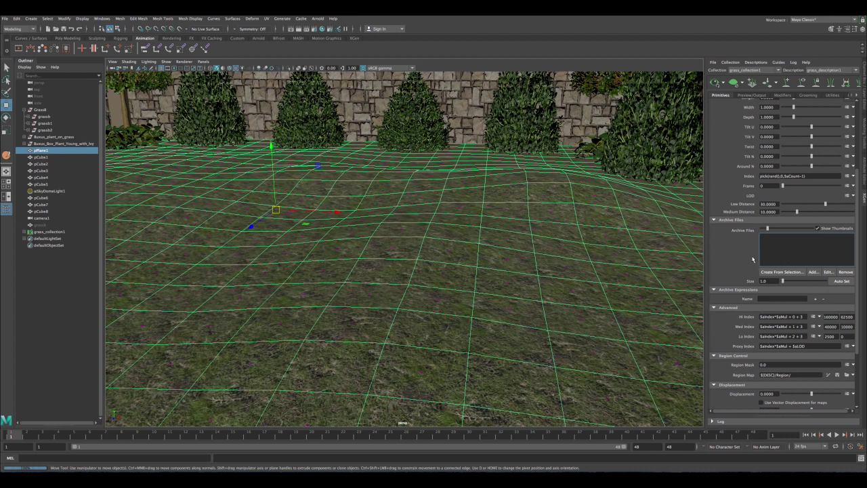
pyautogui.click(812, 272)
pyautogui.doubleClick(406, 119)
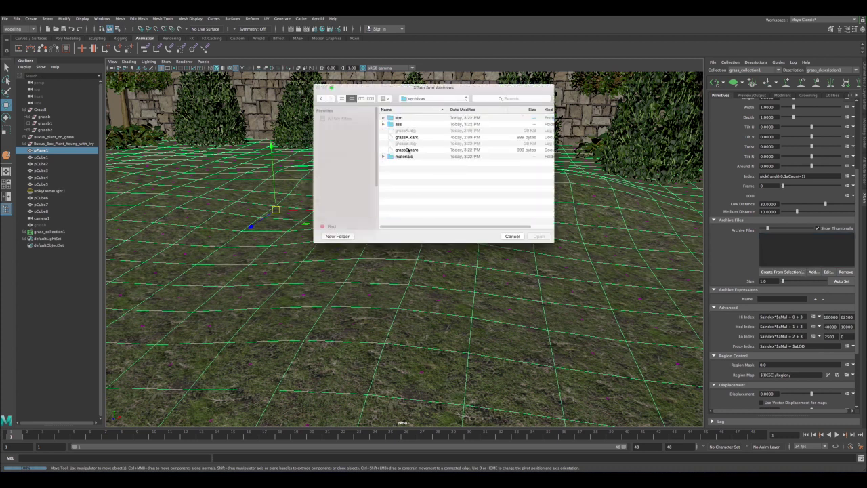
pyautogui.click(406, 149)
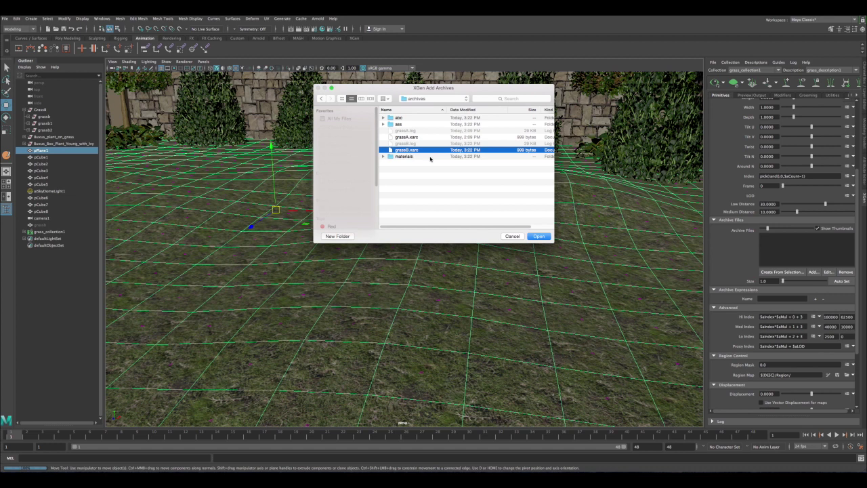
pyautogui.click(539, 236)
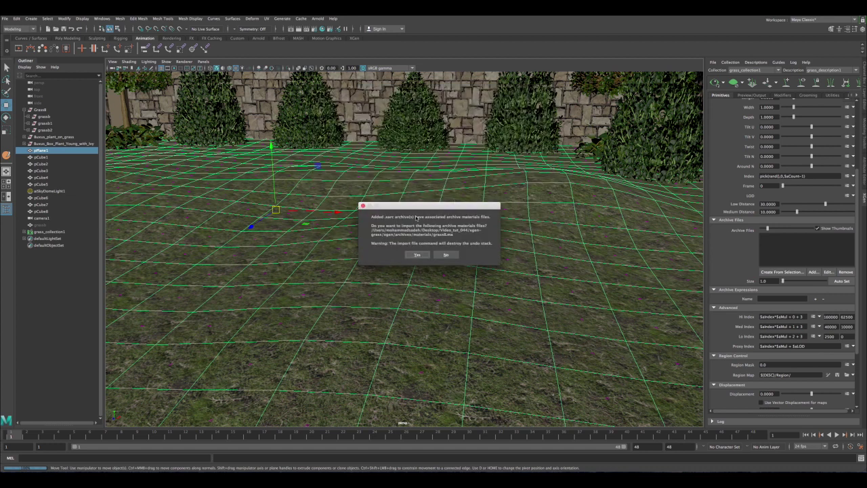
pyautogui.click(417, 255)
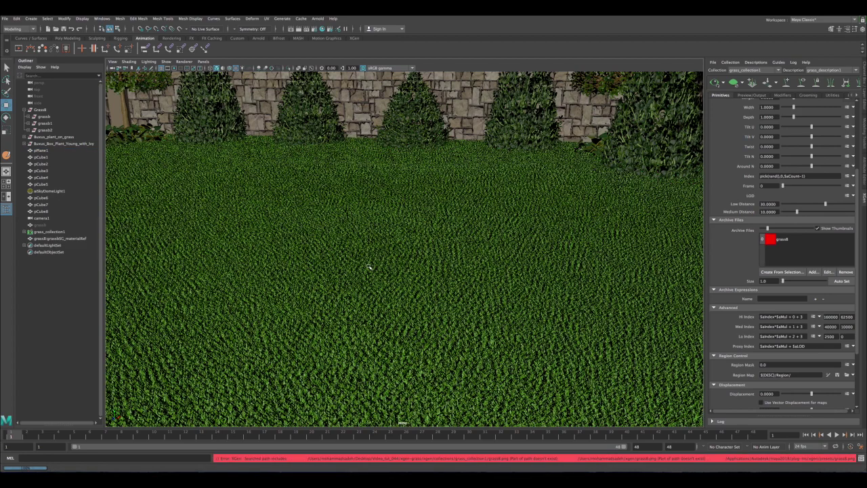
# Examine how the generated grass covers the ground in the perspective and camera1 views
pyautogui.keyDown('alt'); pyautogui.moveTo(367, 265); pyautogui.dragTo(353, 240, button='right'); pyautogui.keyUp('alt')
pyautogui.keyDown('alt'); pyautogui.moveTo(354, 240); pyautogui.dragTo(358, 247); pyautogui.keyUp('alt')
pyautogui.keyDown('alt'); pyautogui.moveTo(357, 248); pyautogui.dragTo(354, 285, button='right'); pyautogui.keyUp('alt')
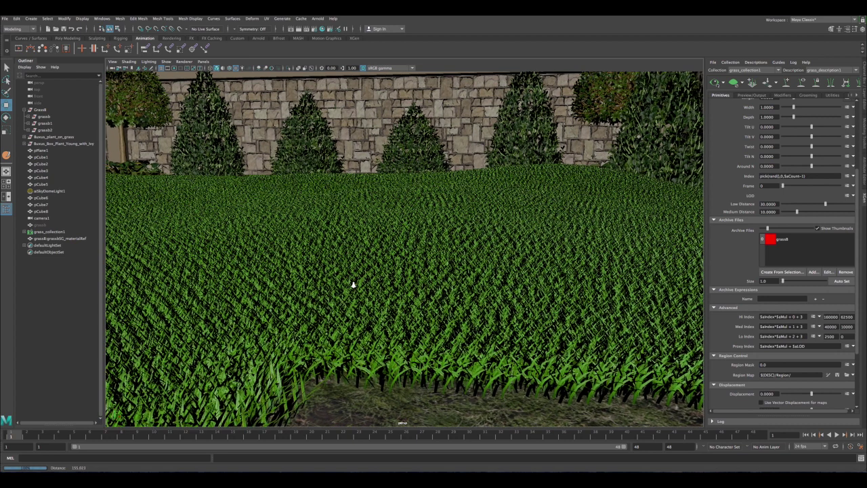
pyautogui.press('space')
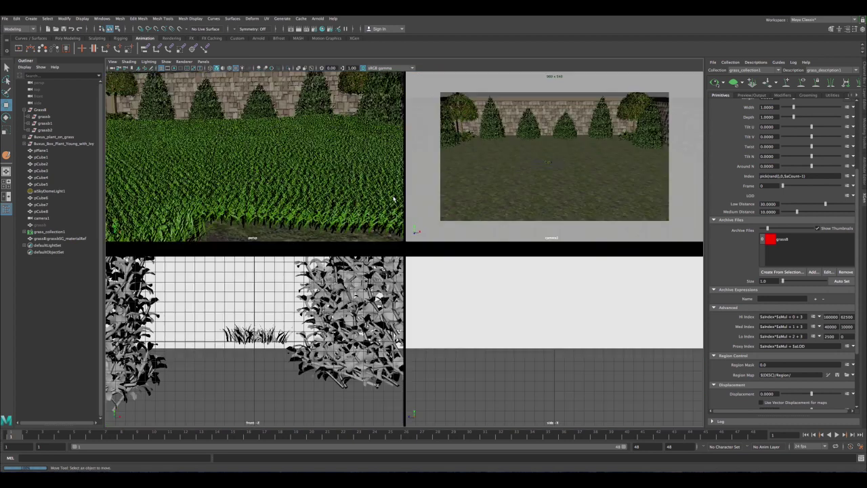
pyautogui.press('space')
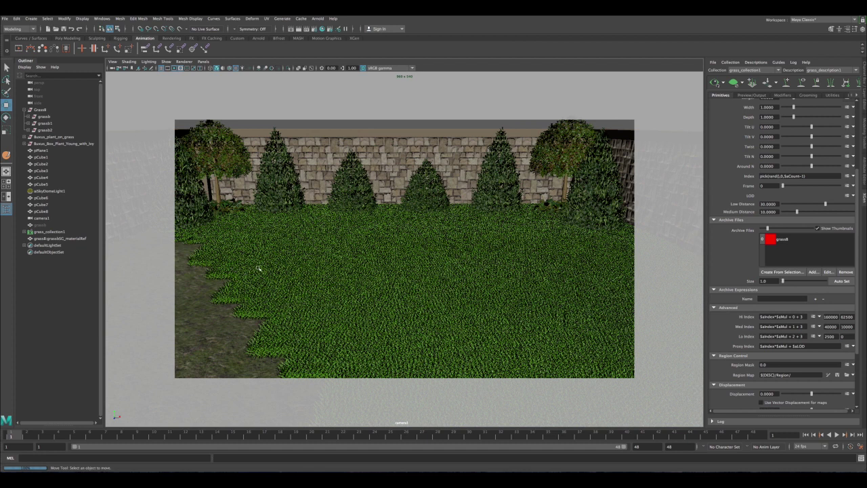
pyautogui.press('space')
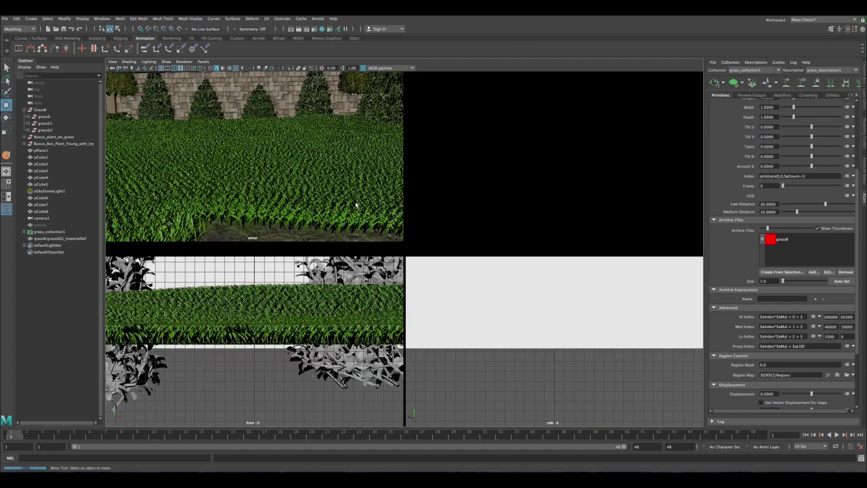
pyautogui.press('space')
pyautogui.press('space')
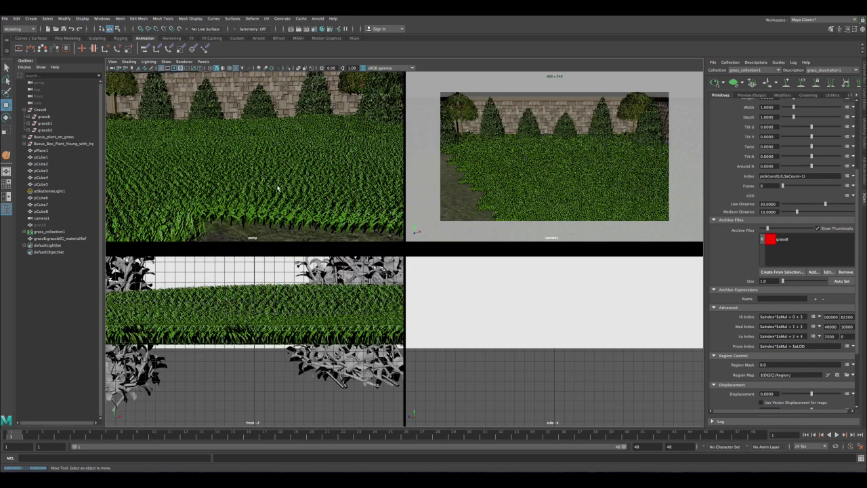
pyautogui.press('space')
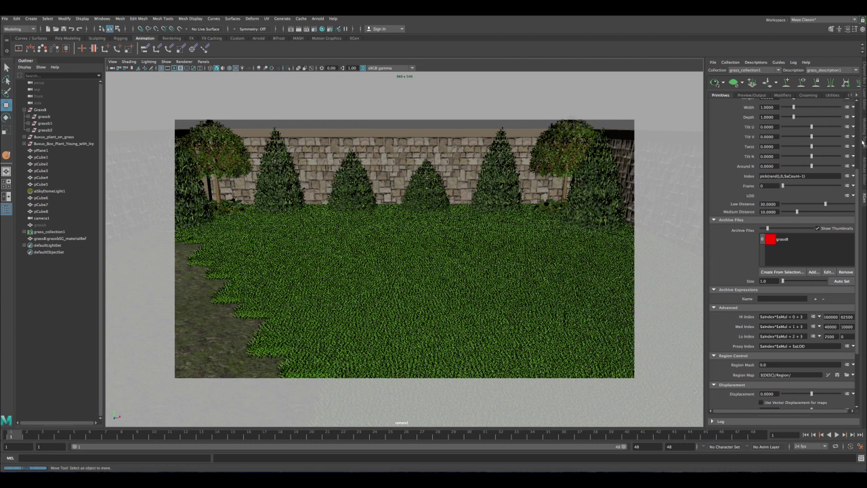
# Set the grass density to 0.3 and check the ground coverage in the camera1 and perspective views
pyautogui.scroll(3, 859, 143)
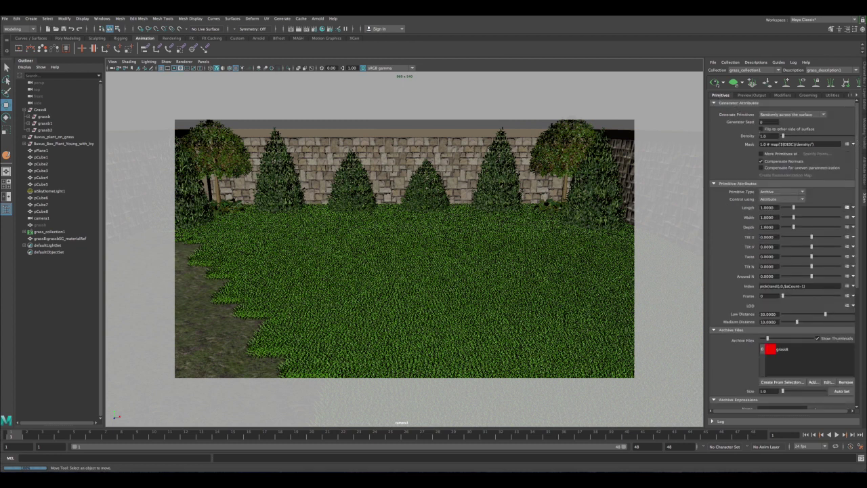
pyautogui.doubleClick(763, 136)
pyautogui.write('3')
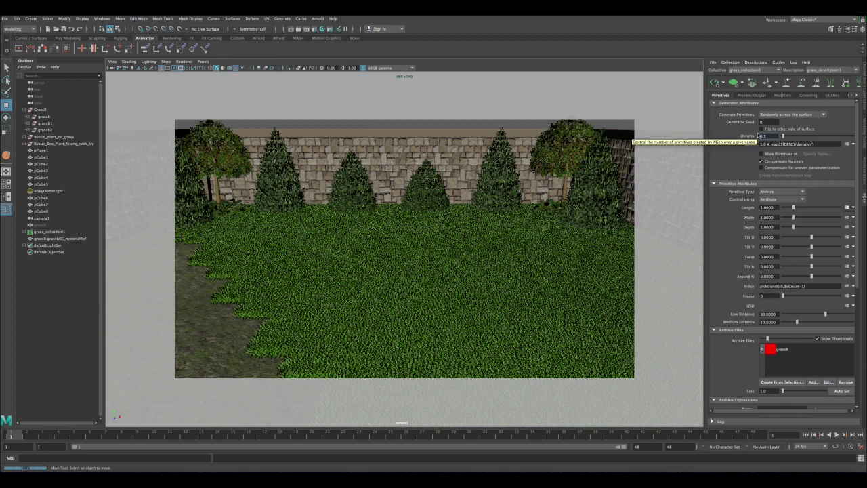
pyautogui.press('Return')
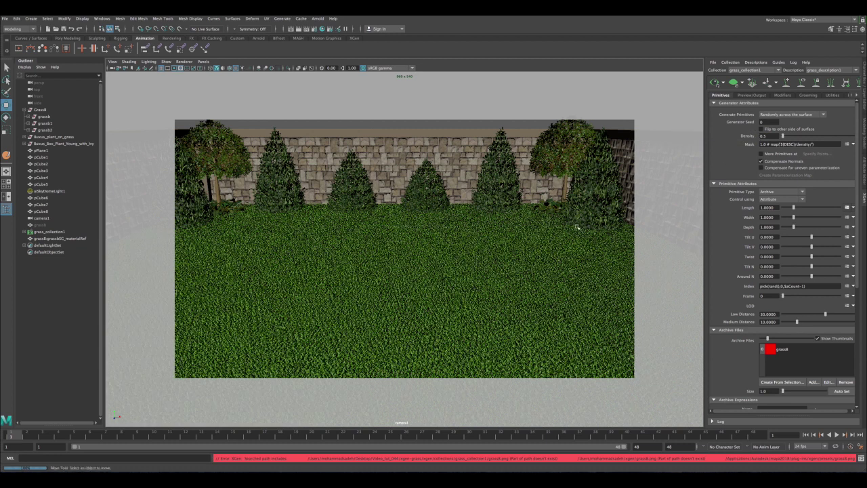
pyautogui.press('space')
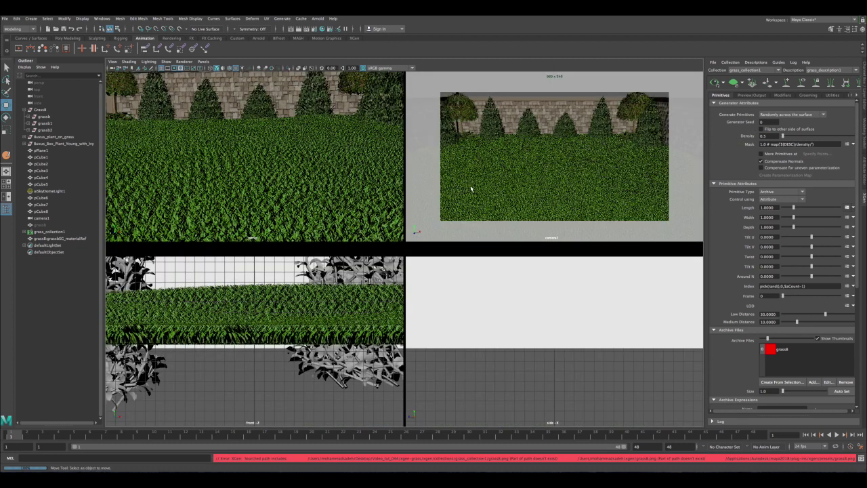
pyautogui.press('space')
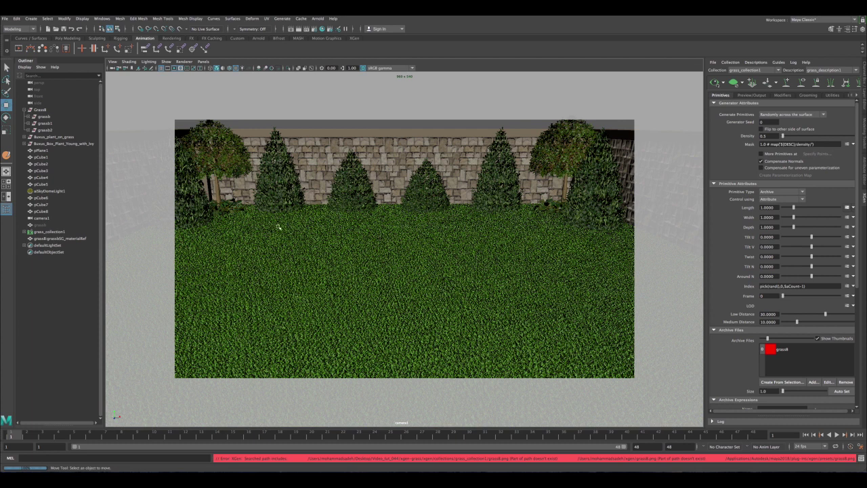
pyautogui.press('space')
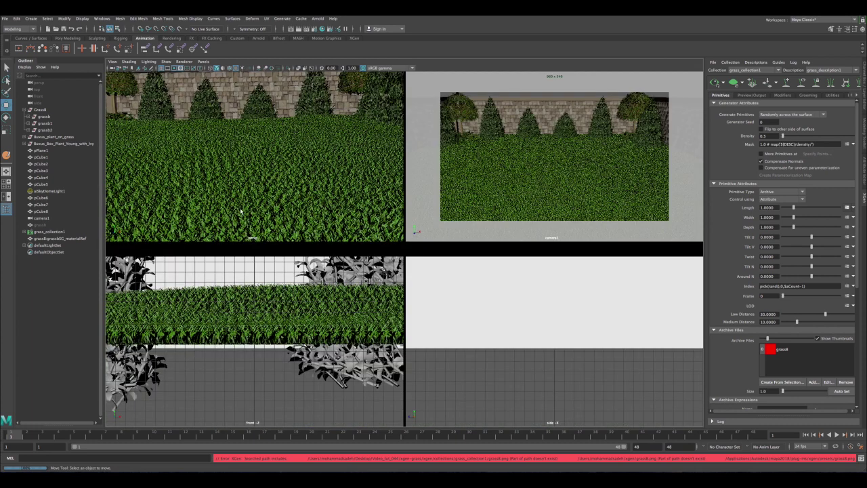
pyautogui.keyDown('alt'); pyautogui.moveTo(220, 163); pyautogui.dragTo(209, 112); pyautogui.keyUp('alt')
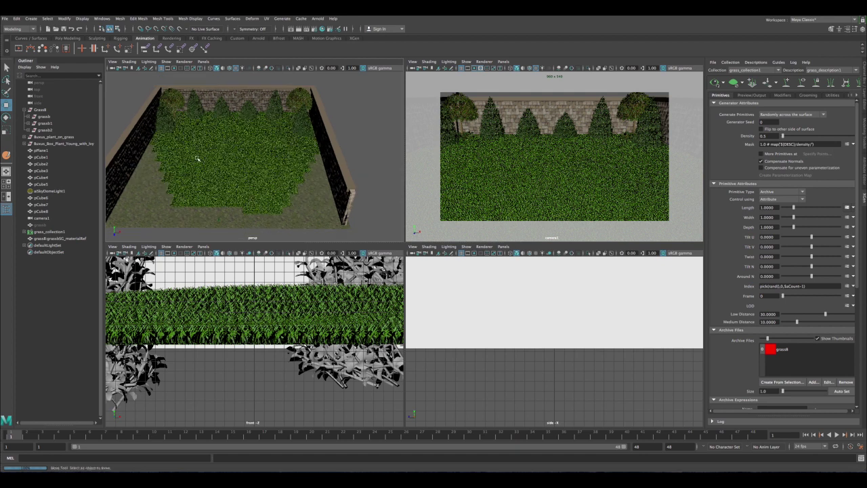
# Set the grass description's density to 0.1
pyautogui.press('space')
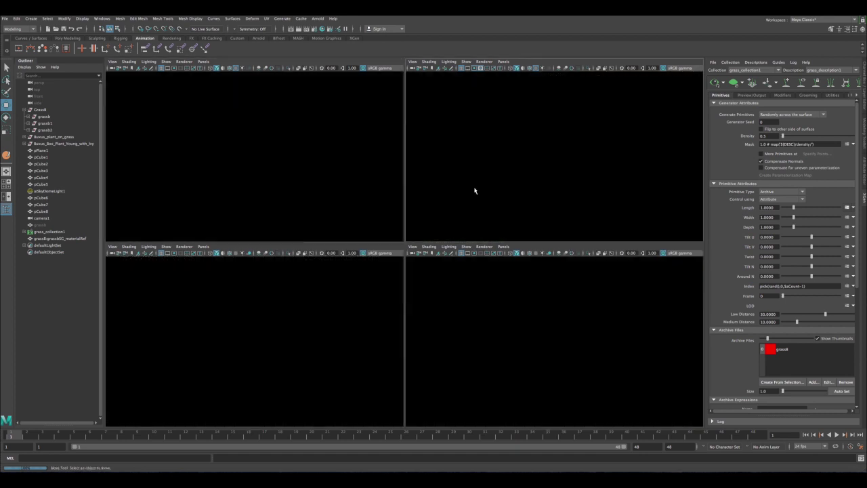
pyautogui.press('space')
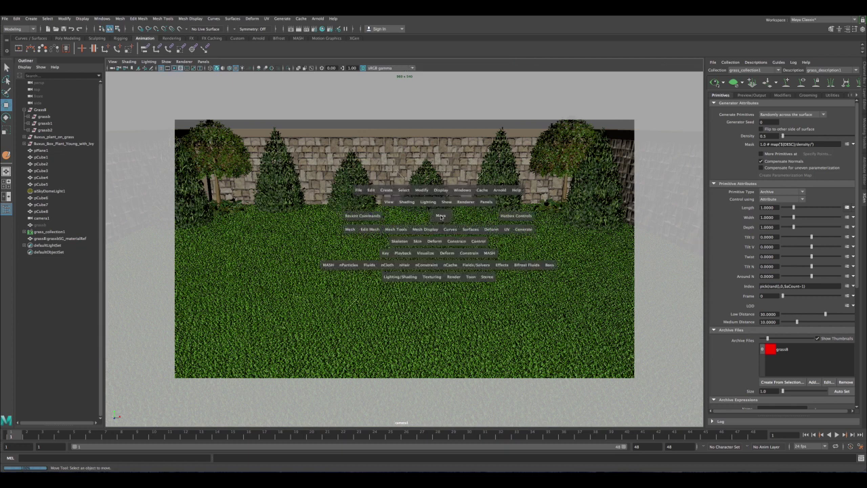
pyautogui.scroll(-3, 194, 210)
pyautogui.keyDown('alt'); pyautogui.moveTo(200, 202); pyautogui.dragTo(208, 205); pyautogui.keyUp('alt')
pyautogui.press('space')
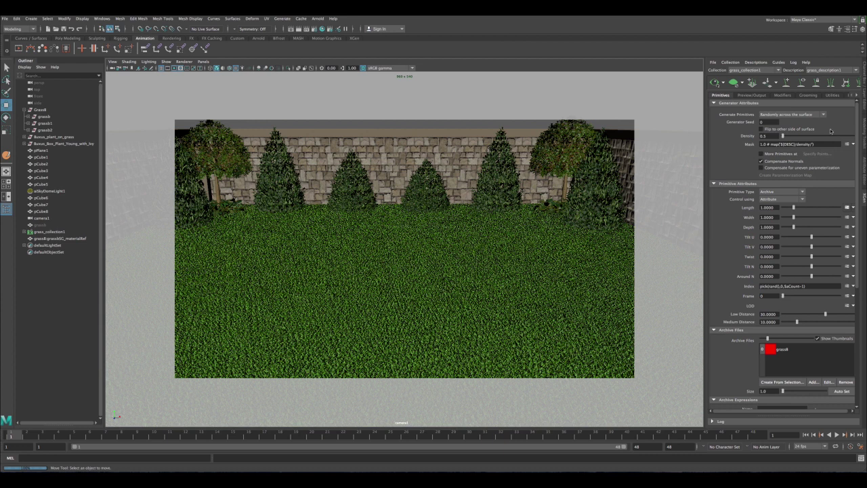
pyautogui.doubleClick(767, 135)
pyautogui.doubleClick(769, 135)
pyautogui.write('0')
pyautogui.press('Return')
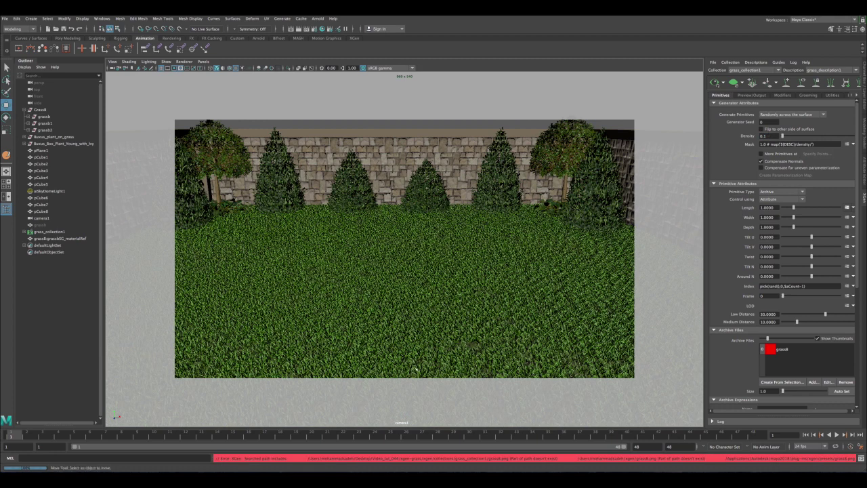
# Examine the thinned grass coverage on the ground from several perspective angles and through camera1
pyautogui.press('space')
pyautogui.keyDown('alt'); pyautogui.moveTo(249, 191); pyautogui.dragTo(275, 219, button='right'); pyautogui.keyUp('alt')
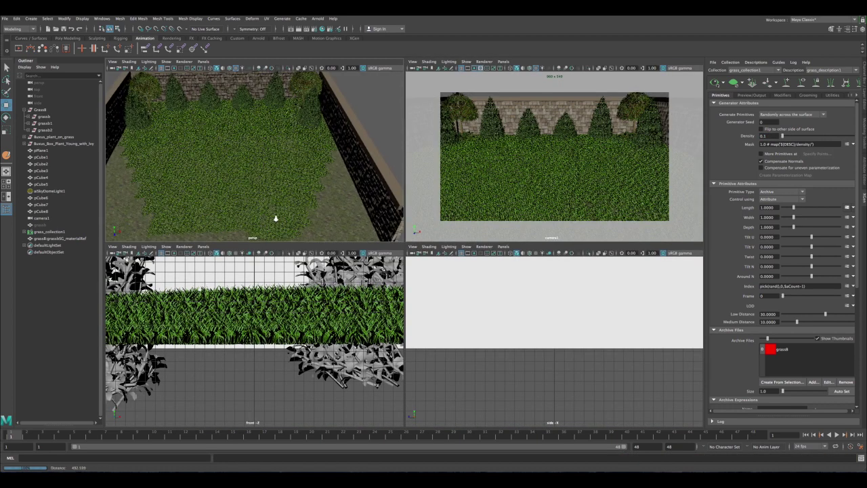
pyautogui.keyDown('alt'); pyautogui.moveTo(275, 219); pyautogui.dragTo(266, 196); pyautogui.keyUp('alt')
pyautogui.keyDown('alt'); pyautogui.moveTo(265, 196); pyautogui.dragTo(308, 215, button='right'); pyautogui.keyUp('alt')
pyautogui.keyDown('alt'); pyautogui.moveTo(308, 215); pyautogui.dragTo(333, 184); pyautogui.keyUp('alt')
pyautogui.press('space')
pyautogui.moveTo(333, 184)
pyautogui.keyDown('alt'); pyautogui.mouseDown(button='right')
pyautogui.moveTo(352, 191)
pyautogui.moveTo(305, 168)
pyautogui.moveTo(331, 171)
pyautogui.mouseUp(button='right'); pyautogui.keyUp('alt')
pyautogui.keyDown('alt'); pyautogui.moveTo(330, 170); pyautogui.dragTo(351, 181); pyautogui.keyUp('alt')
pyautogui.press('space')
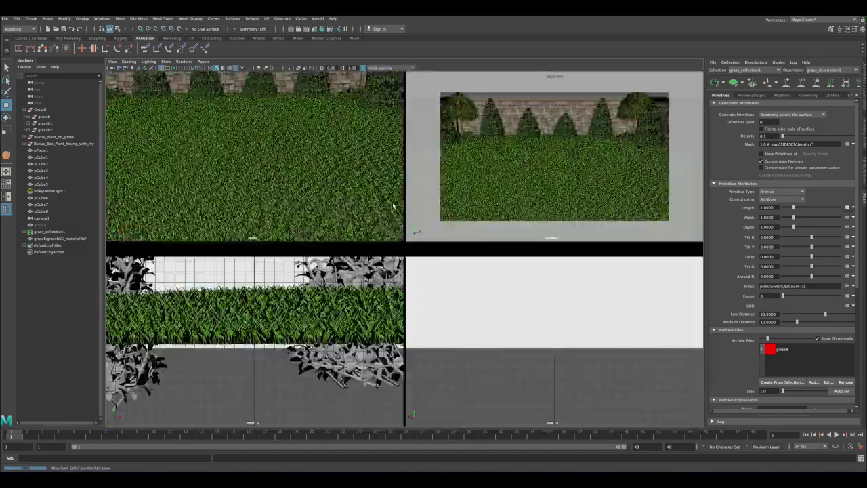
pyautogui.press('space')
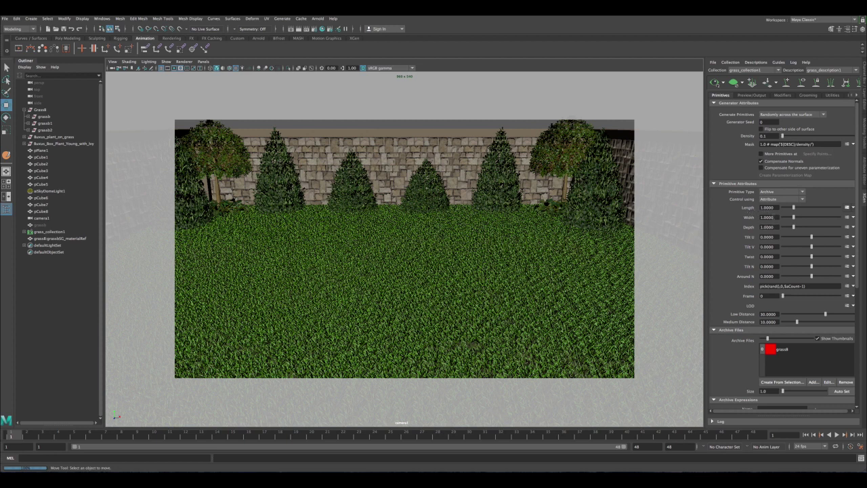
# Set the grass primitives' length, width and depth each to 2.0
pyautogui.doubleClick(772, 207)
pyautogui.write('2')
pyautogui.doubleClick(777, 217)
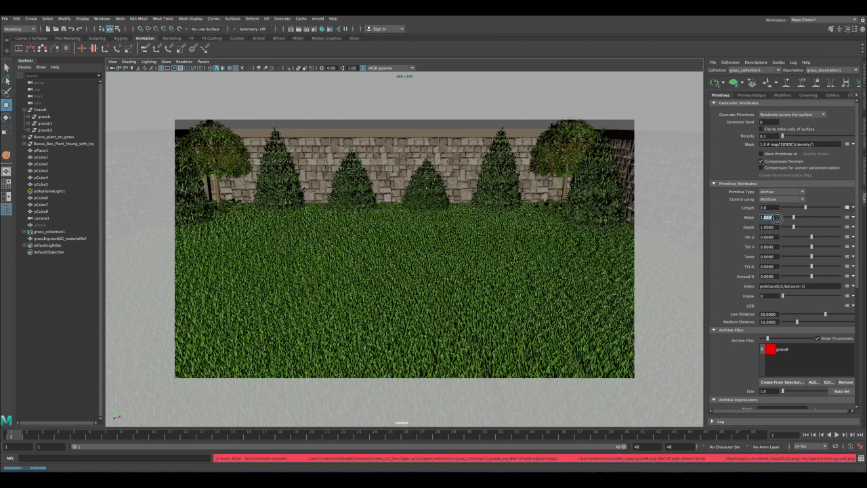
pyautogui.write('2')
pyautogui.click(775, 227)
pyautogui.doubleClick(772, 227)
pyautogui.write('2')
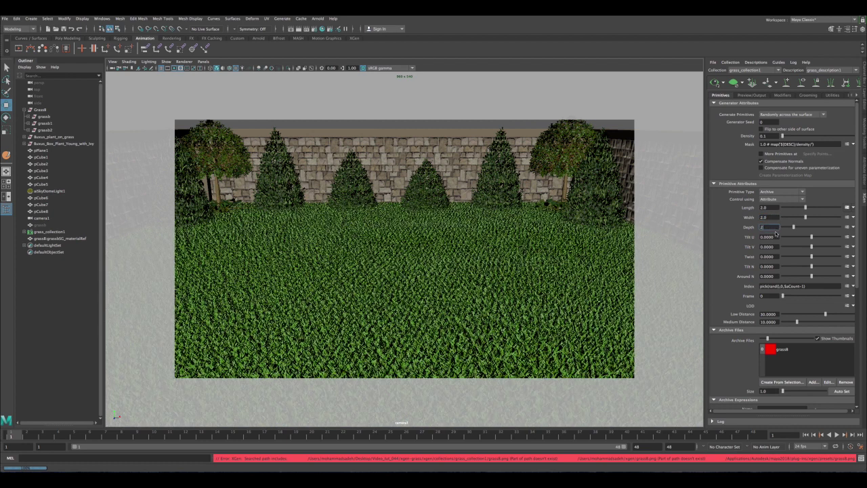
pyautogui.press('Return')
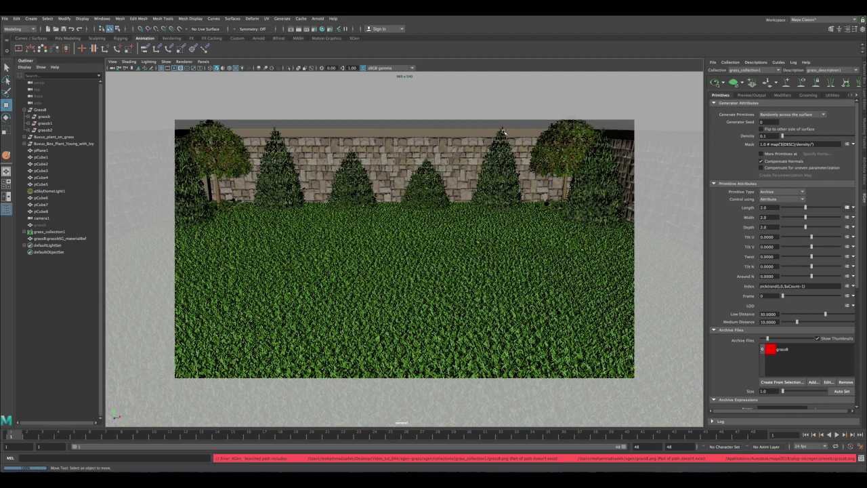
# Turn on the sky layer's visibility and render the garden through camera1 with Arnold
pyautogui.hotkey('ctrl', 'a')
pyautogui.hotkey('ctrl', 'a')
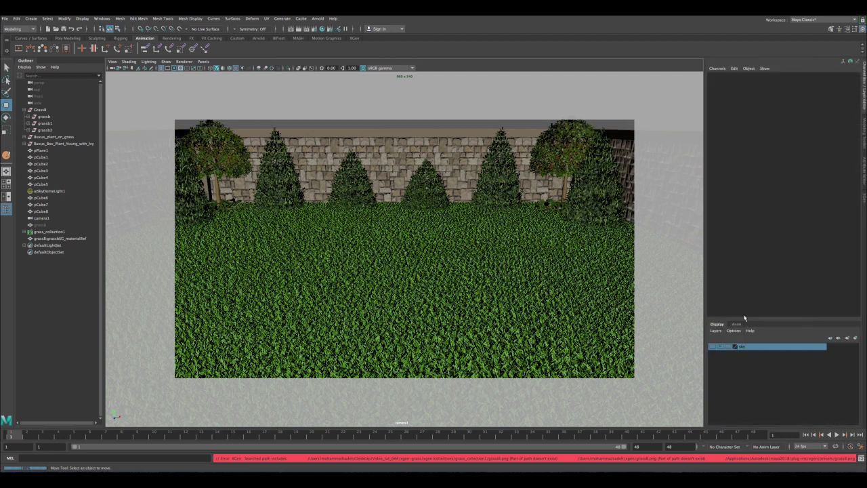
pyautogui.click(711, 347)
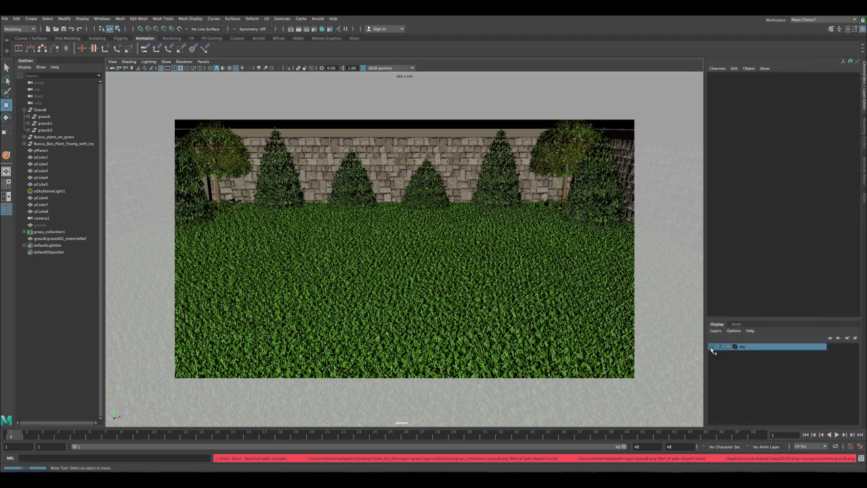
pyautogui.click(299, 30)
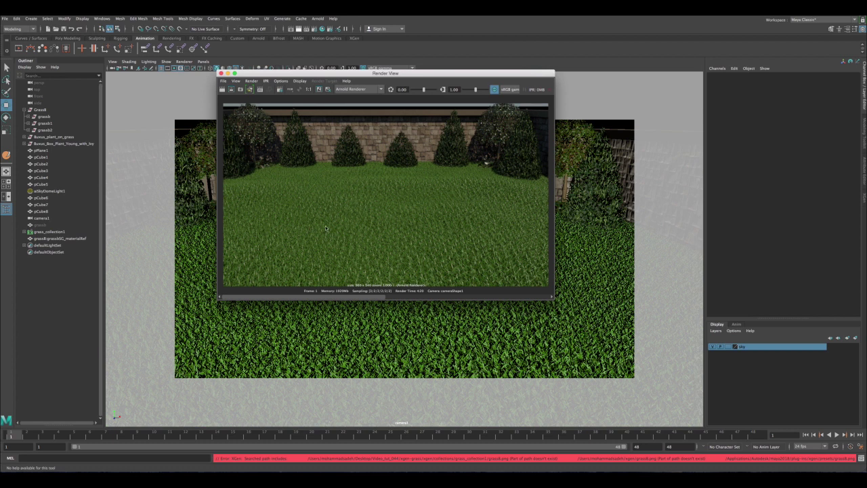
# Inspect the rendered grass up close and as a whole, and close the render window
pyautogui.scroll(6, 362, 222)
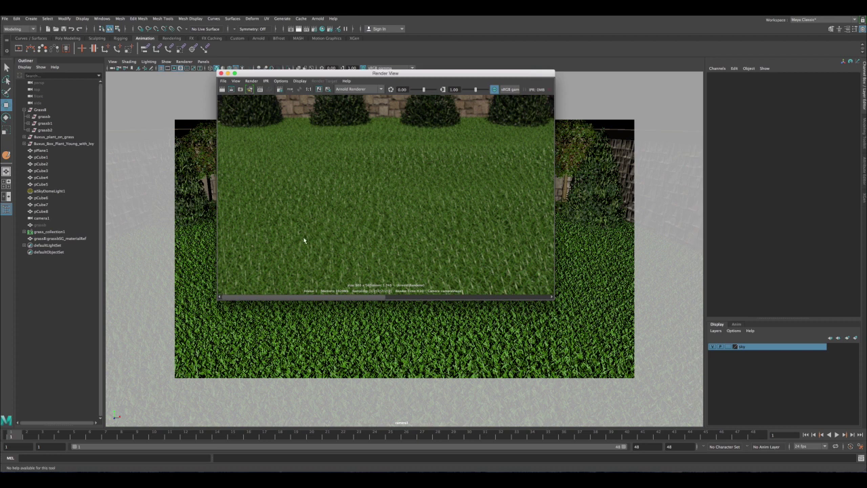
pyautogui.moveTo(368, 296)
pyautogui.mouseDown()
pyautogui.moveTo(460, 298)
pyautogui.moveTo(363, 297)
pyautogui.mouseUp()
pyautogui.scroll(-5, 358, 237)
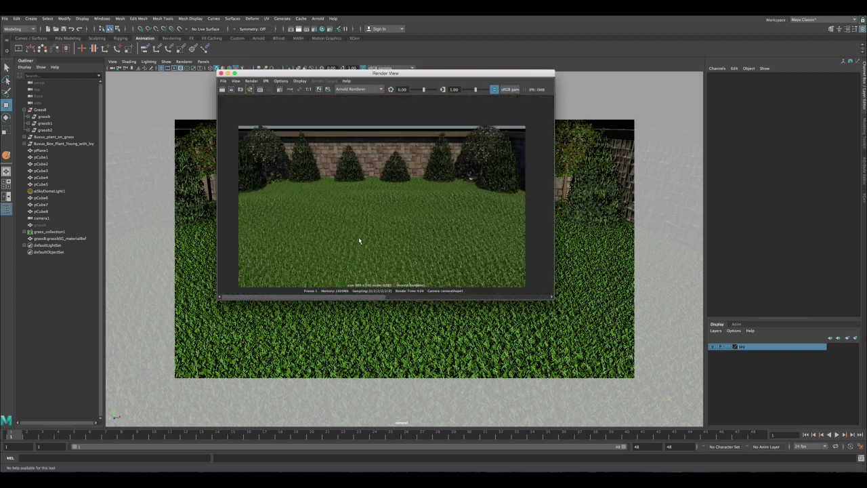
pyautogui.scroll(1, 357, 235)
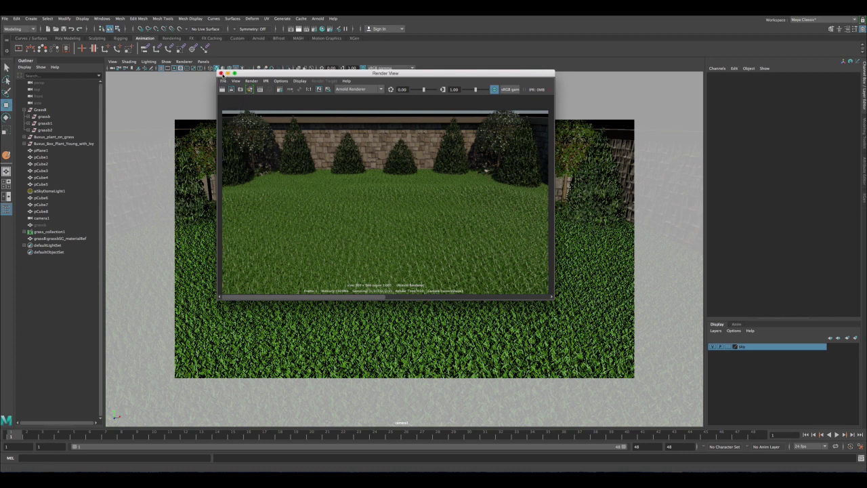
pyautogui.click(220, 73)
pyautogui.click(221, 74)
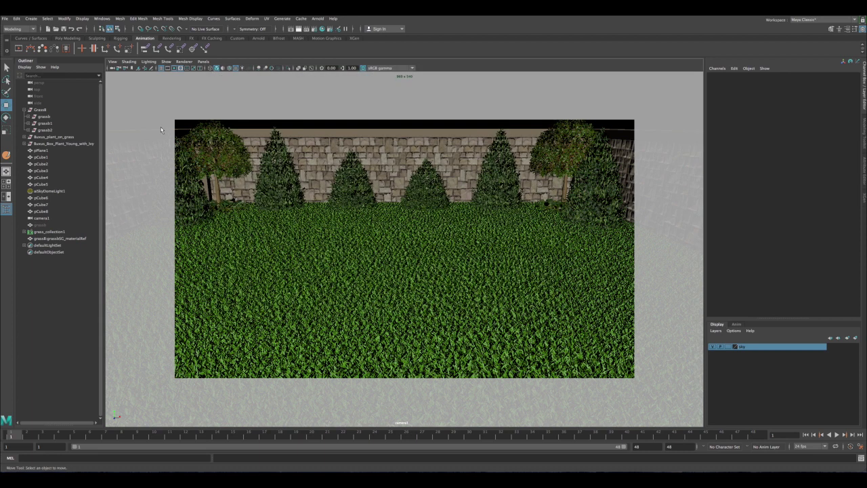
# Set the grass description's density to 0.05
pyautogui.click(863, 197)
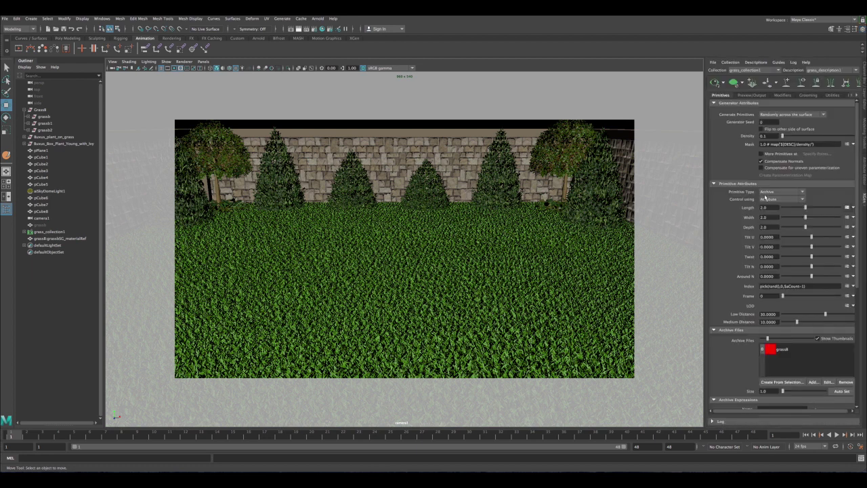
pyautogui.click(765, 137)
pyautogui.moveTo(764, 137); pyautogui.dragTo(766, 137)
pyautogui.press('BackSpace')
pyautogui.write('05')
pyautogui.press('Return')
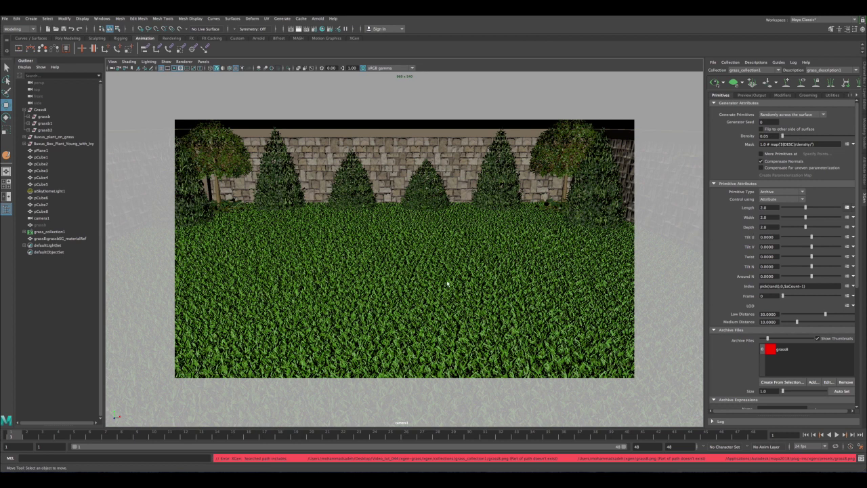
# Replace the grass length expression with rand(0.5,3.5) and accept it
pyautogui.click(847, 208)
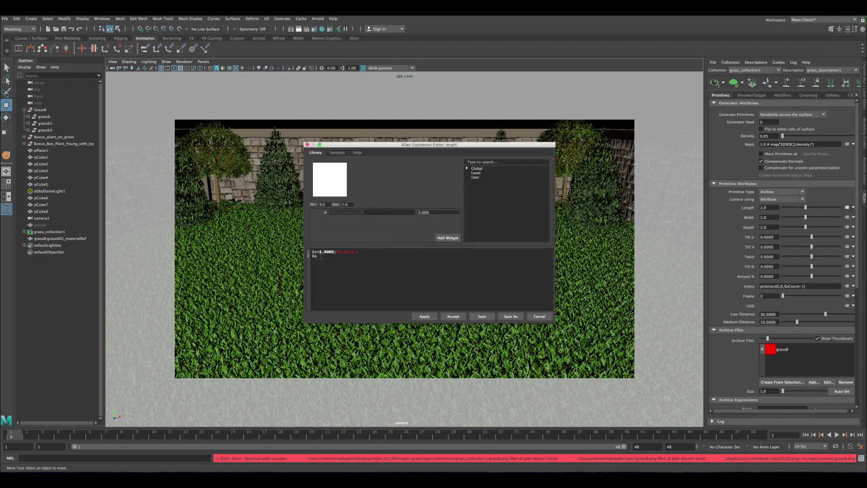
pyautogui.moveTo(359, 252); pyautogui.dragTo(306, 252)
pyautogui.click(341, 256)
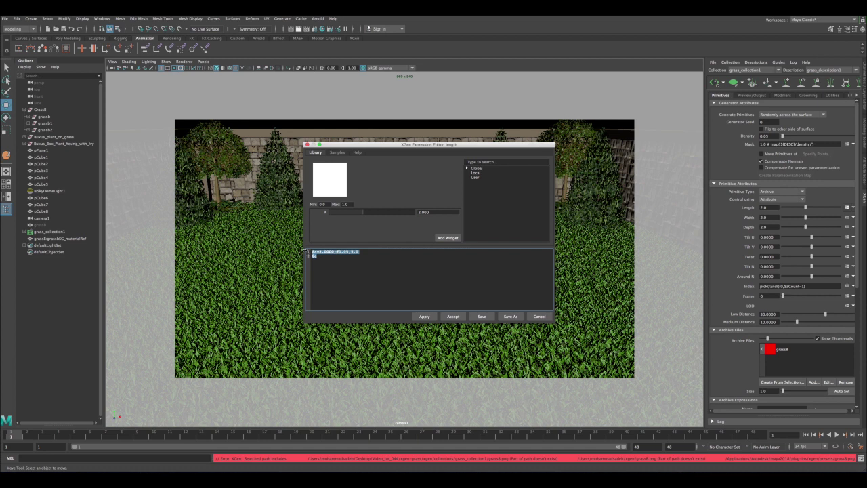
pyautogui.write('ran')
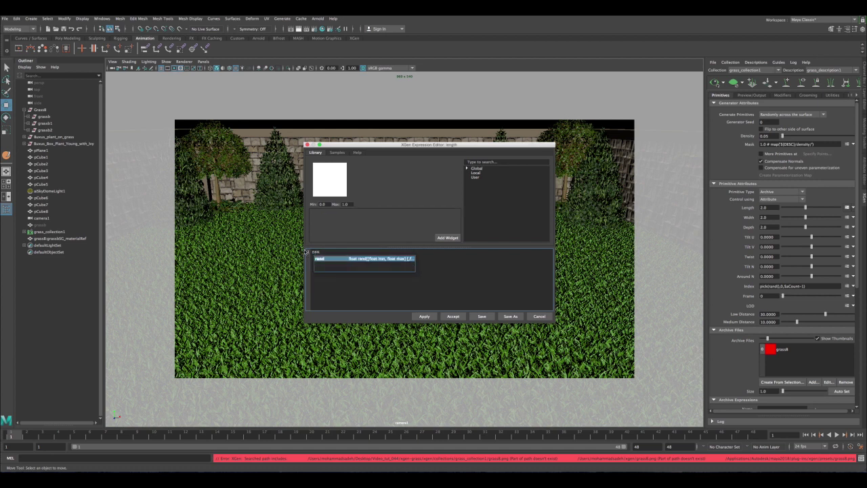
pyautogui.write('d(0.5,3.')
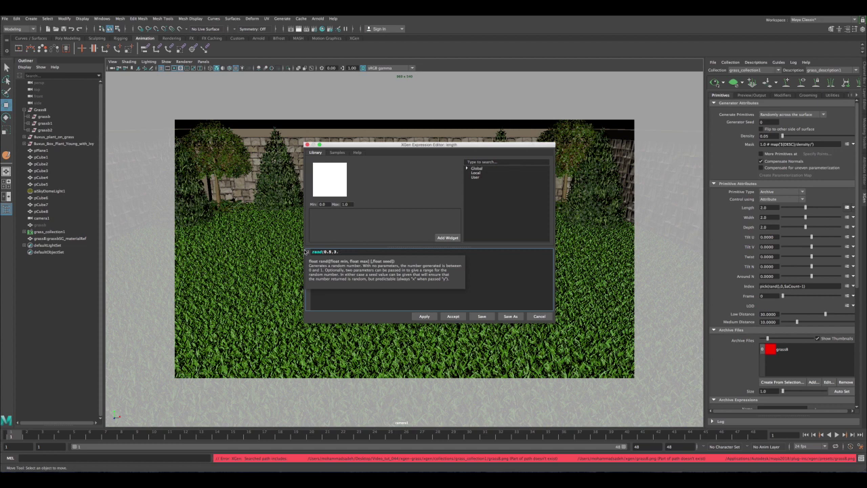
pyautogui.write(')')
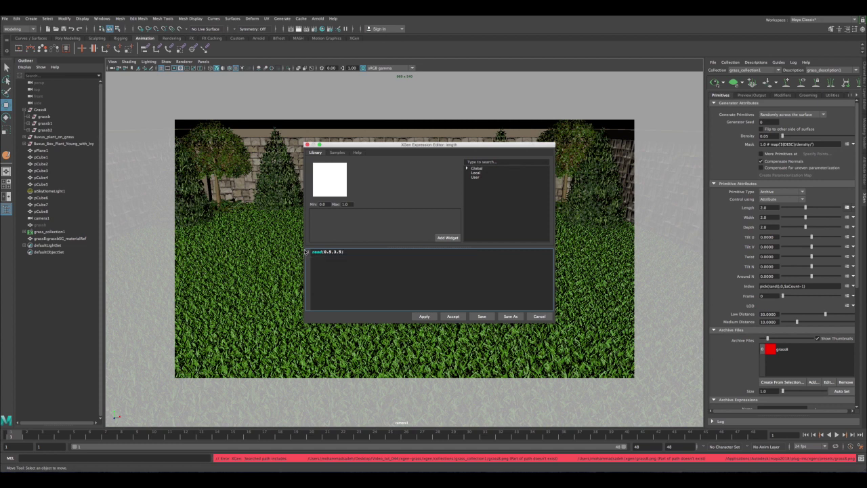
pyautogui.click(424, 316)
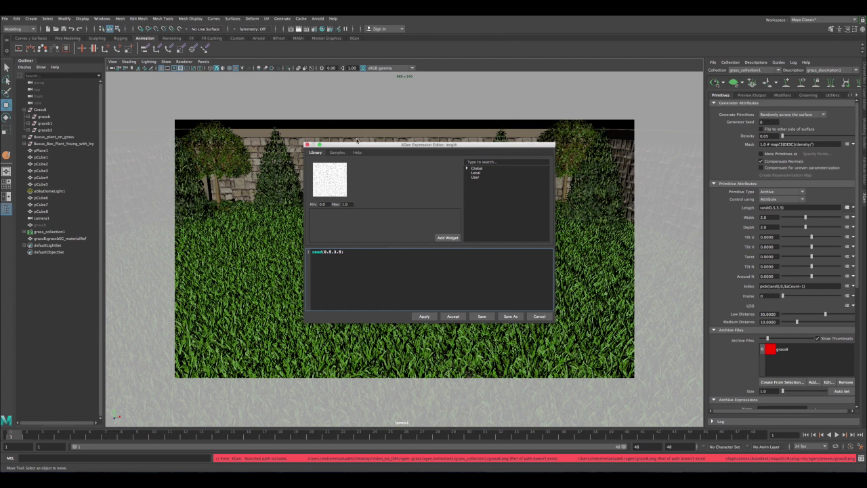
pyautogui.moveTo(357, 141); pyautogui.dragTo(485, 123)
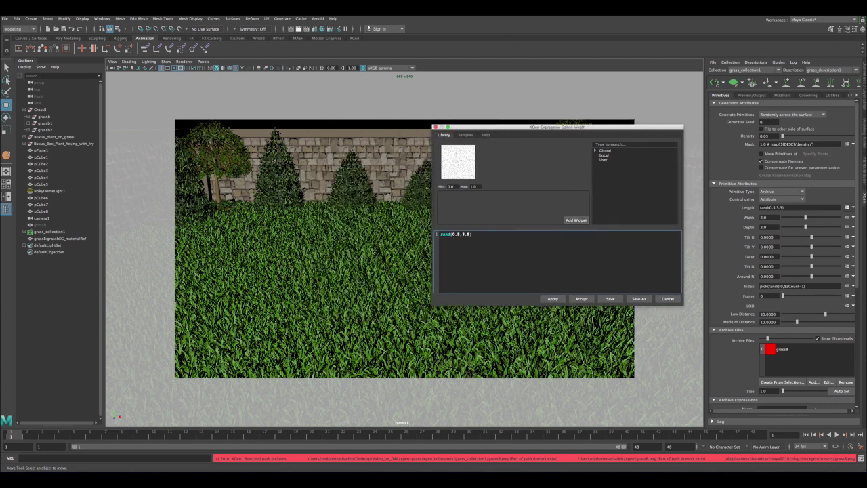
pyautogui.click(581, 299)
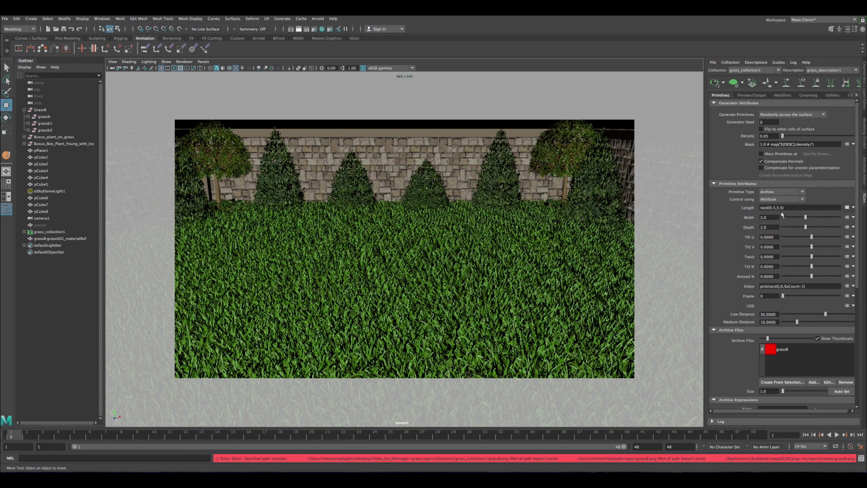
# Copy the length's rand(0.5,3.5) expression into the grass width expression and accept it
pyautogui.moveTo(788, 208); pyautogui.dragTo(755, 208)
pyautogui.press('super+c')
pyautogui.click(846, 218)
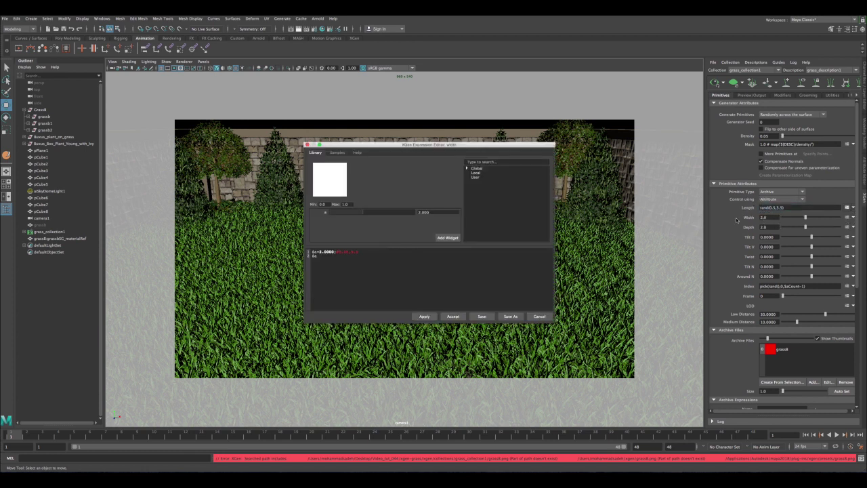
pyautogui.moveTo(369, 258); pyautogui.dragTo(290, 244)
pyautogui.press('super+v')
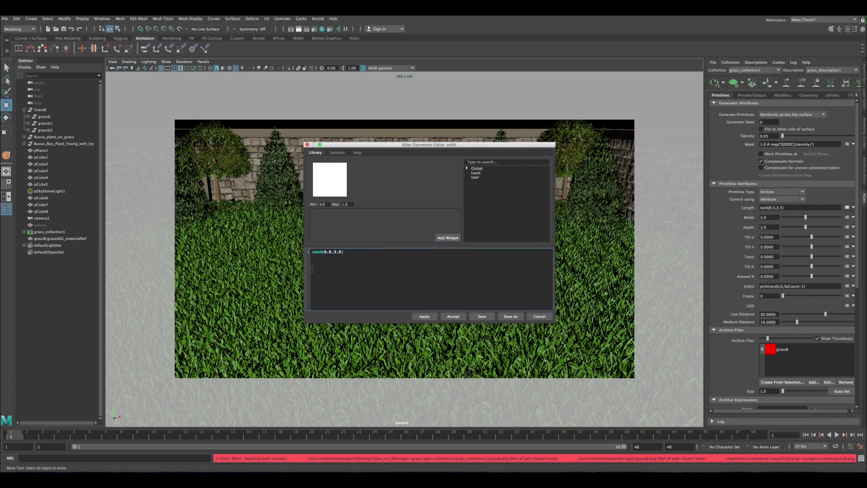
pyautogui.click(424, 316)
pyautogui.click(452, 316)
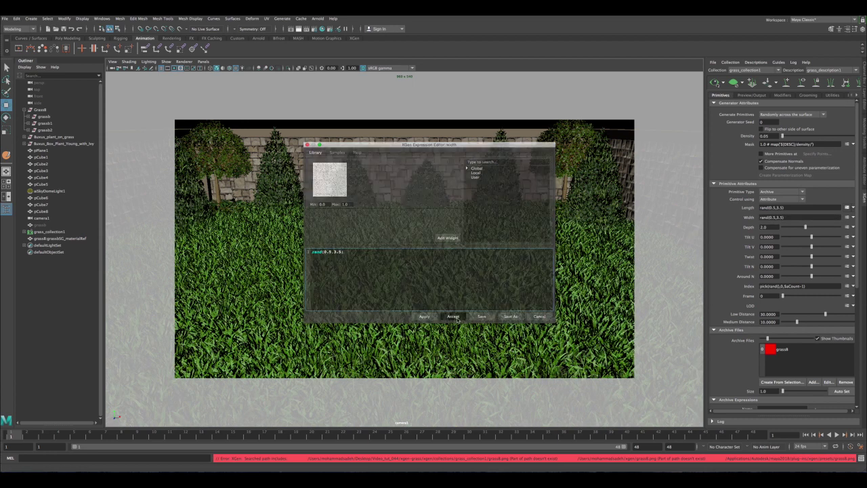
# Replace the grass depth expression with the copied rand(0.5,3.5) and accept it
pyautogui.click(847, 227)
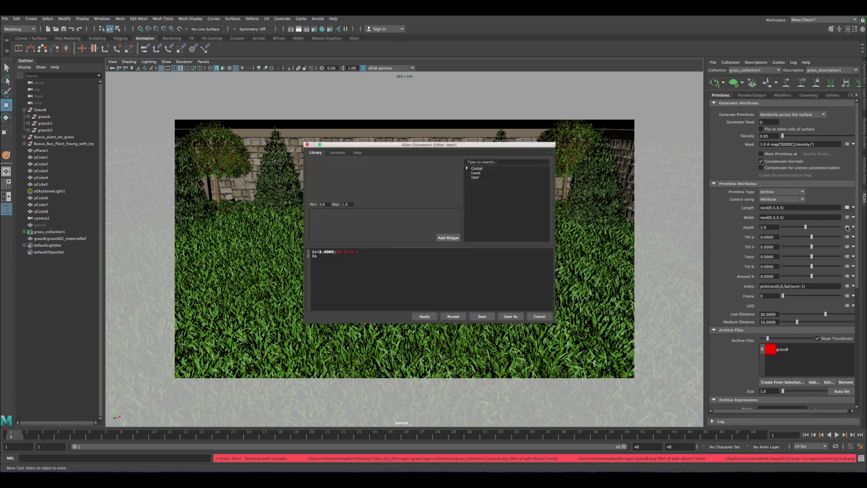
pyautogui.moveTo(353, 264); pyautogui.dragTo(303, 249)
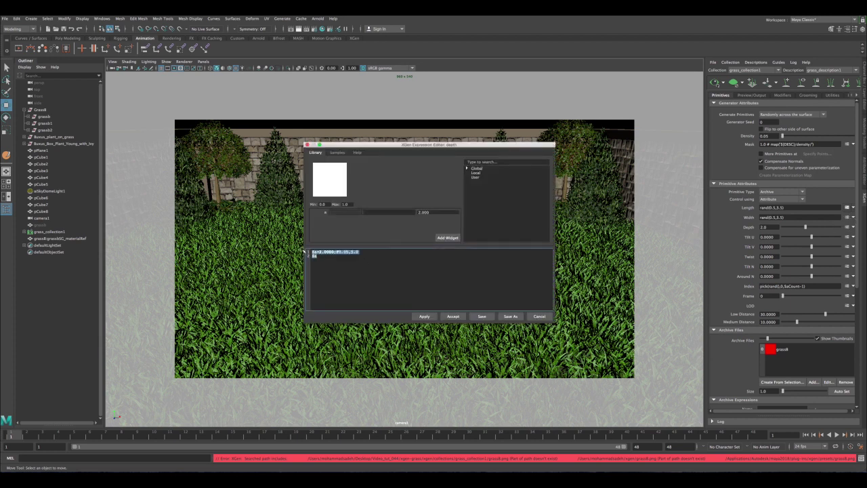
pyautogui.press('super+v')
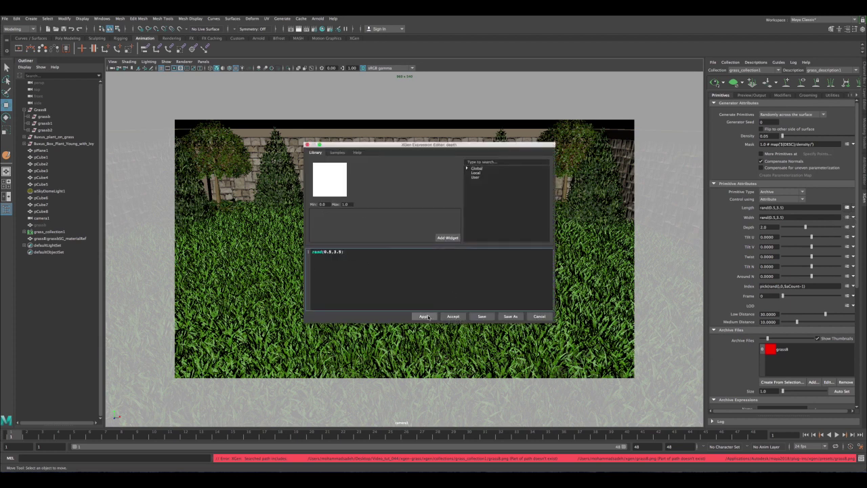
pyautogui.click(424, 316)
pyautogui.click(453, 316)
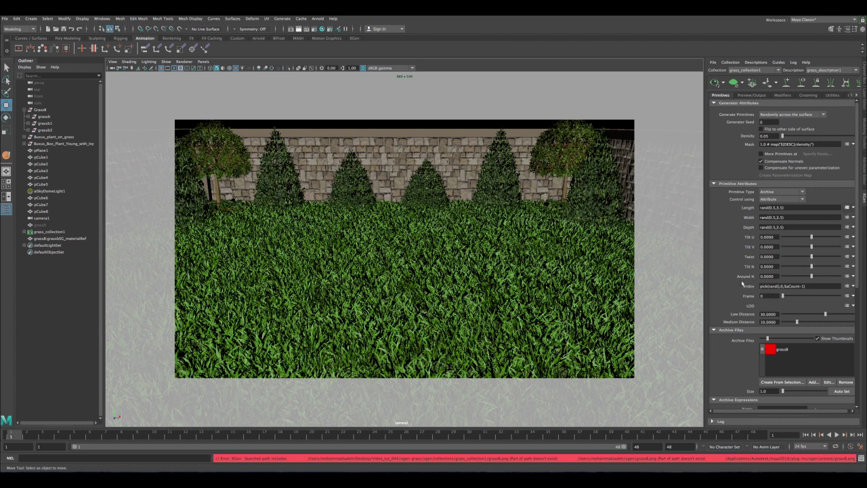
pyautogui.moveTo(857, 234); pyautogui.dragTo(857, 242)
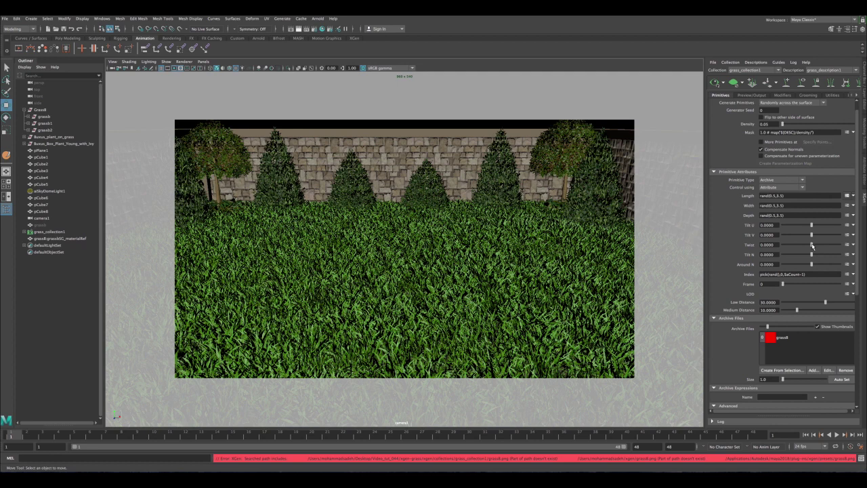
# Try out a different twist amount on the grass archives and reset the twist to 0.0
pyautogui.moveTo(812, 245); pyautogui.dragTo(813, 245)
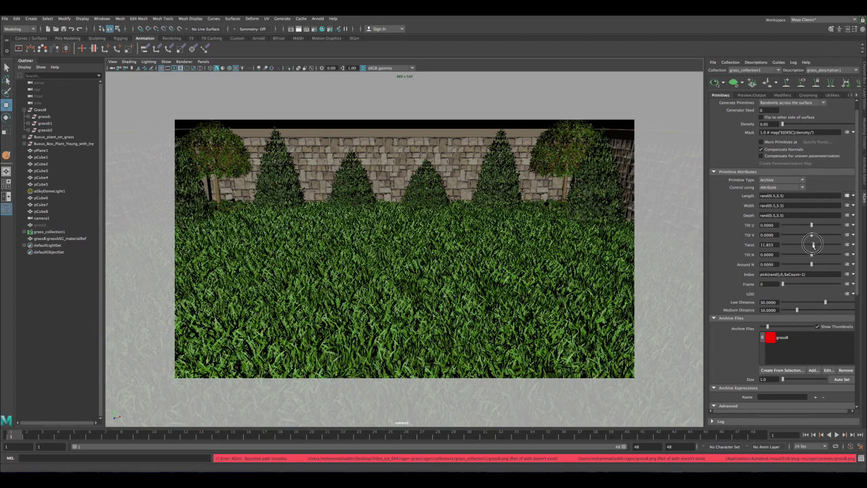
pyautogui.doubleClick(776, 245)
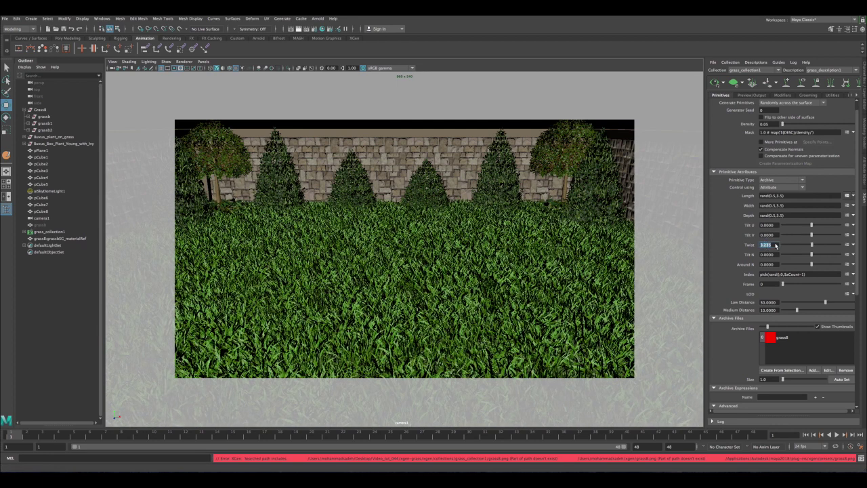
pyautogui.write('0.0')
pyautogui.press('Return')
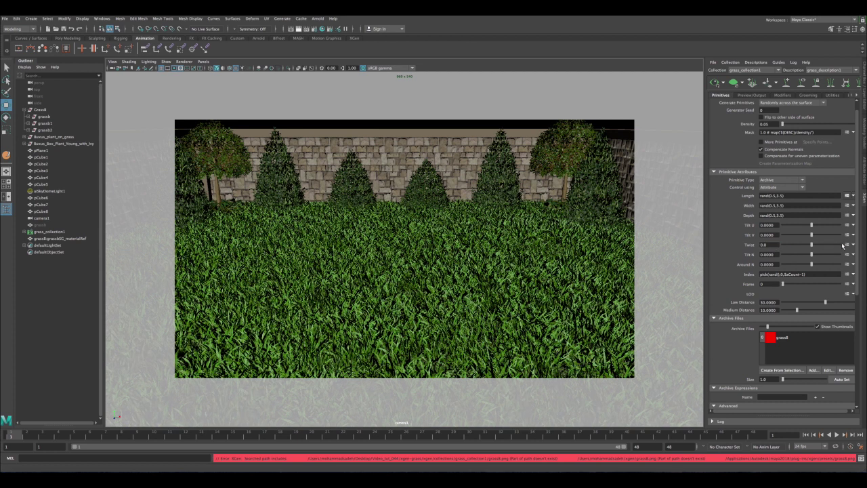
# Replace the grass twist expression with rand(-180,180), applying and accepting it
pyautogui.click(846, 245)
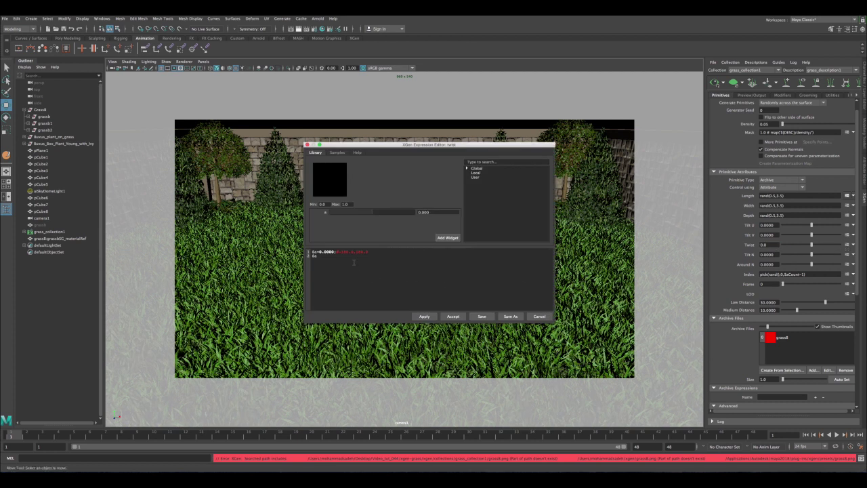
pyautogui.moveTo(340, 253); pyautogui.dragTo(301, 250)
pyautogui.write('r')
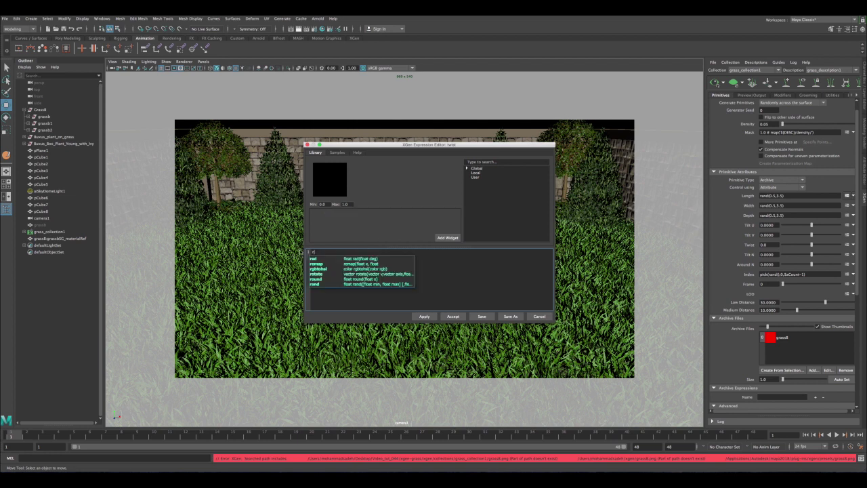
pyautogui.write('and(-180,1')
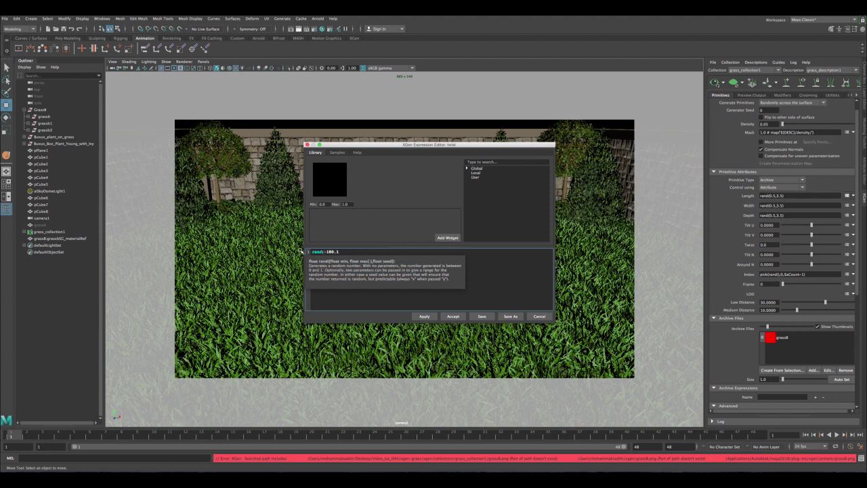
pyautogui.write('80)')
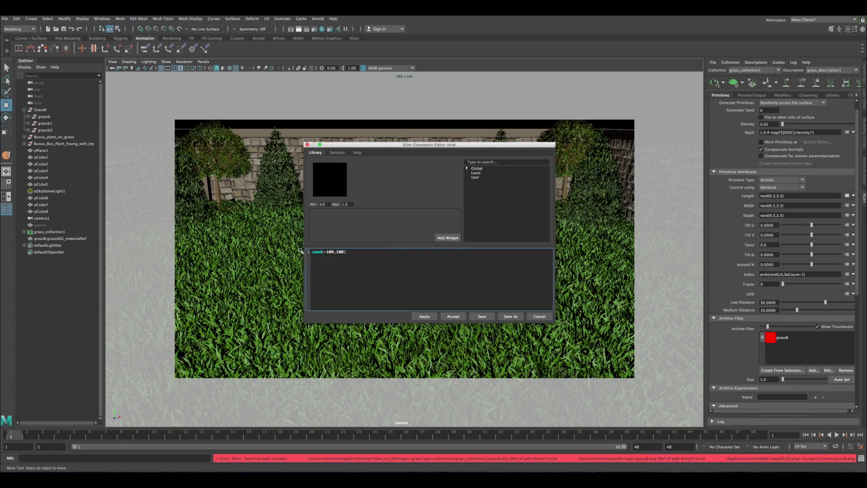
pyautogui.click(423, 316)
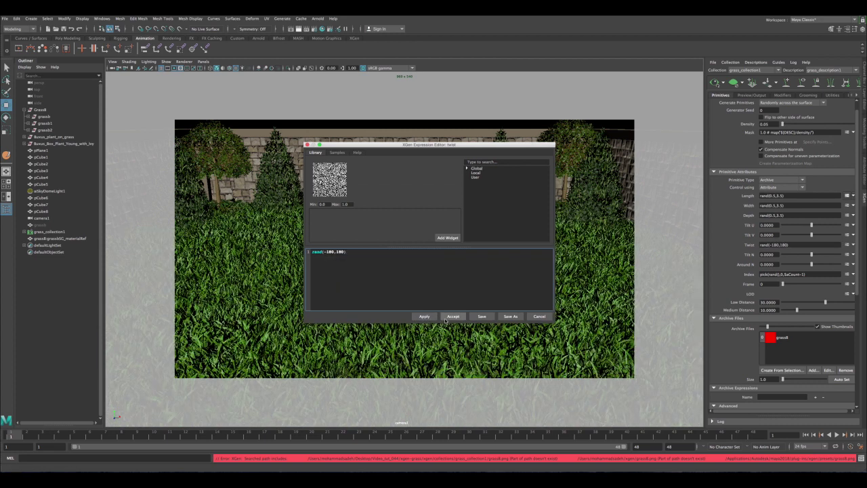
pyautogui.click(449, 317)
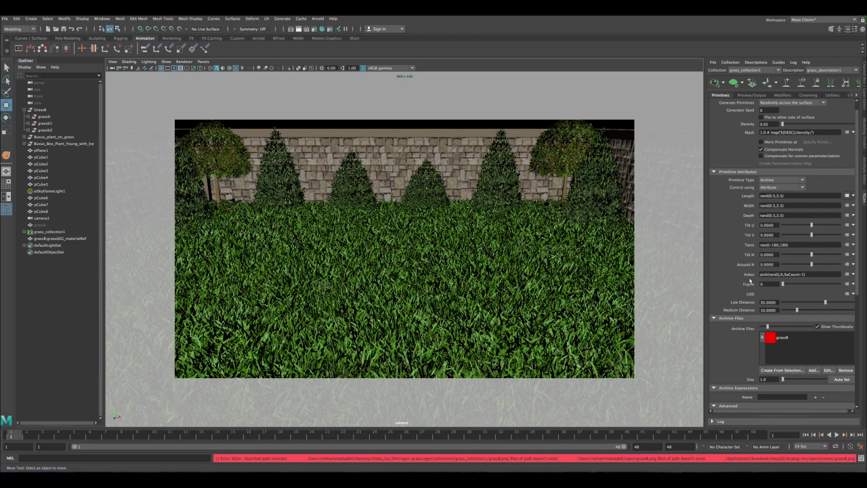
# Save the scene and render the camera view with the randomly sized and twisted grass
pyautogui.moveTo(856, 203)
pyautogui.mouseDown()
pyautogui.moveTo(857, 238)
pyautogui.moveTo(856, 207)
pyautogui.mouseUp()
pyautogui.scroll(1, 855, 206)
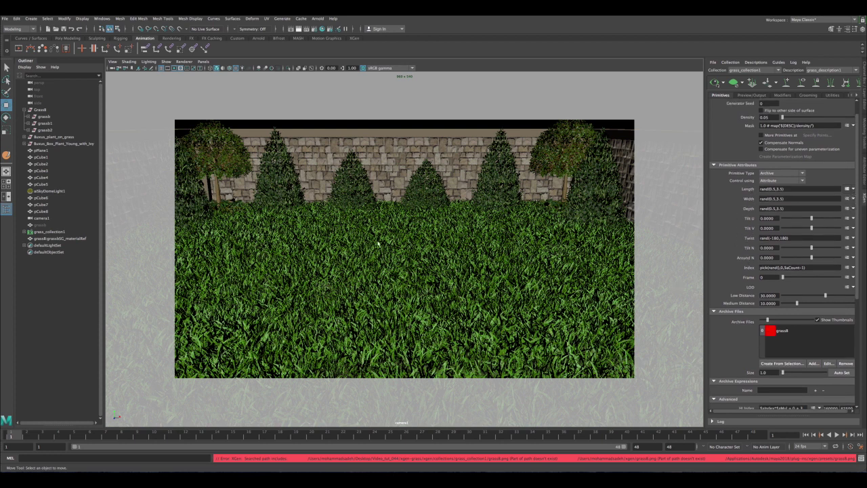
pyautogui.hotkey('ctrl', 's')
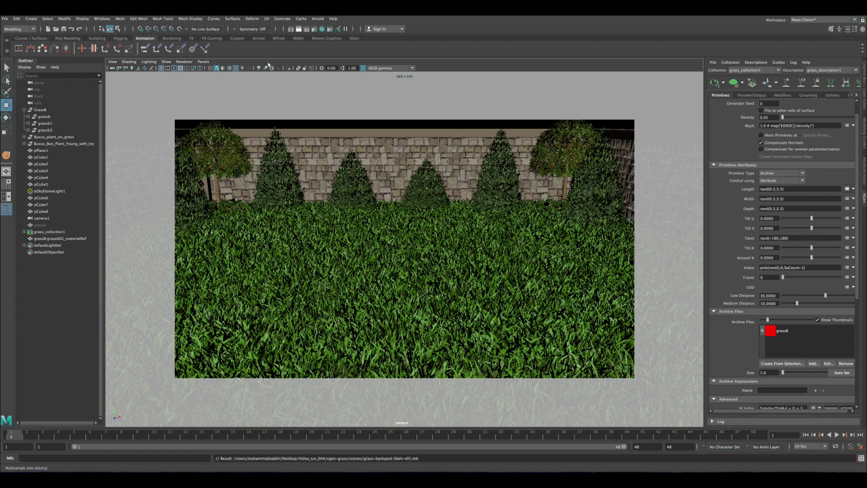
pyautogui.click(292, 32)
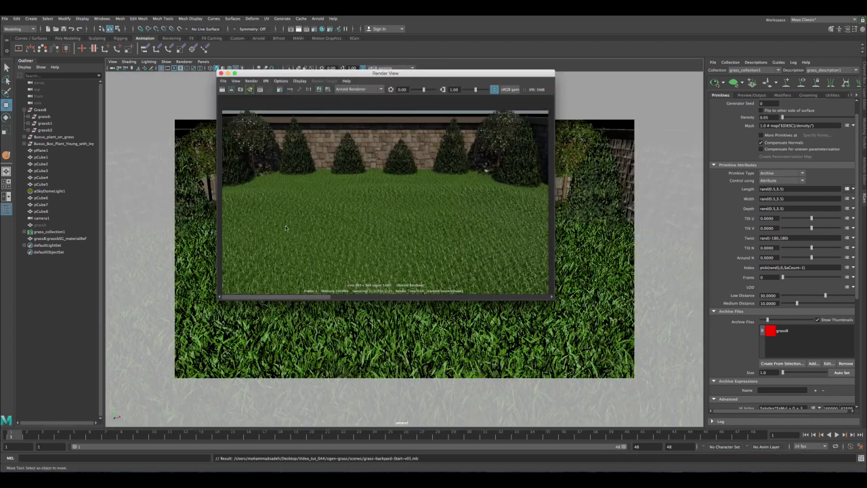
pyautogui.click(222, 90)
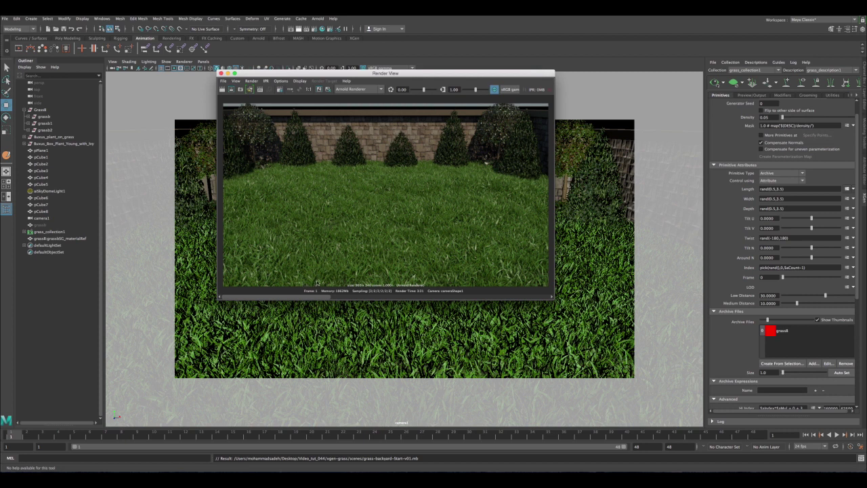
# Compare the new grass render with the previously stored renders, and close the render window
pyautogui.click(383, 296)
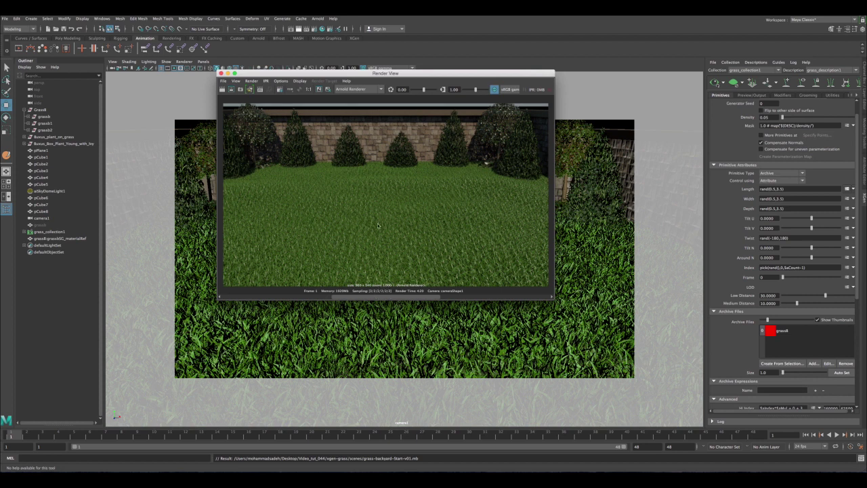
pyautogui.click(361, 297)
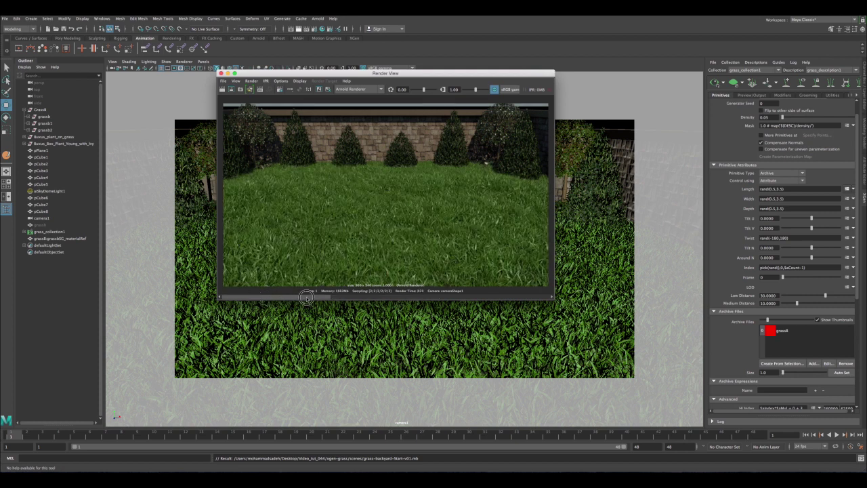
pyautogui.click(347, 297)
pyautogui.click(311, 297)
pyautogui.moveTo(287, 298)
pyautogui.mouseDown()
pyautogui.moveTo(350, 297)
pyautogui.moveTo(272, 297)
pyautogui.mouseUp()
pyautogui.moveTo(303, 73); pyautogui.dragTo(261, 83)
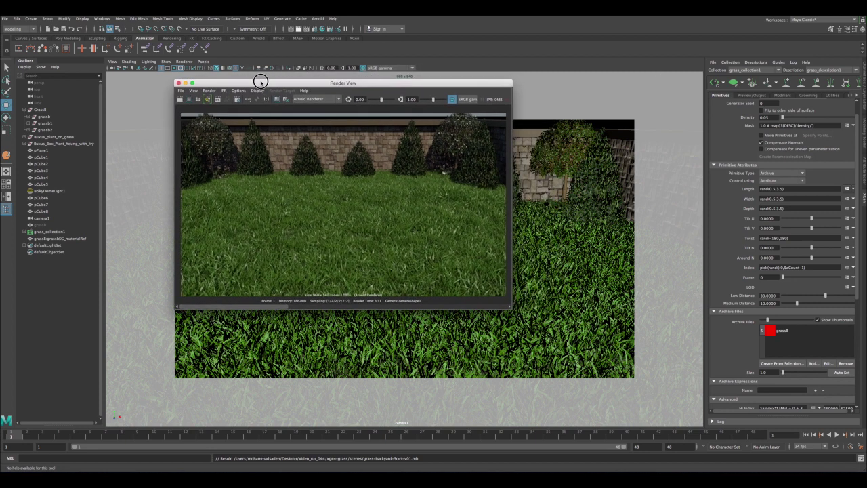
pyautogui.click(180, 82)
# Select the hidden grassb clump mesh in the perspective view and turn its visibility on
pyautogui.press('space')
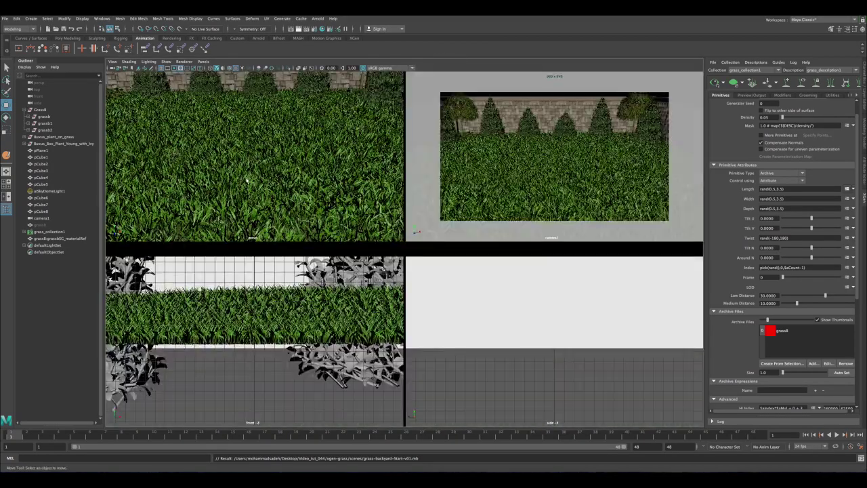
pyautogui.press('space')
pyautogui.keyDown('alt'); pyautogui.moveTo(301, 205); pyautogui.dragTo(352, 224); pyautogui.keyUp('alt')
pyautogui.keyDown('alt'); pyautogui.moveTo(352, 225); pyautogui.dragTo(443, 272, button='right'); pyautogui.keyUp('alt')
pyautogui.click(449, 274)
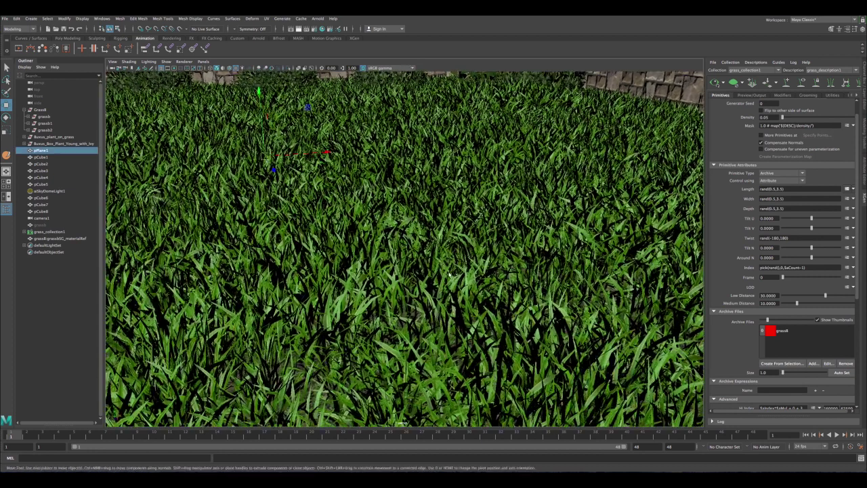
pyautogui.click(45, 232)
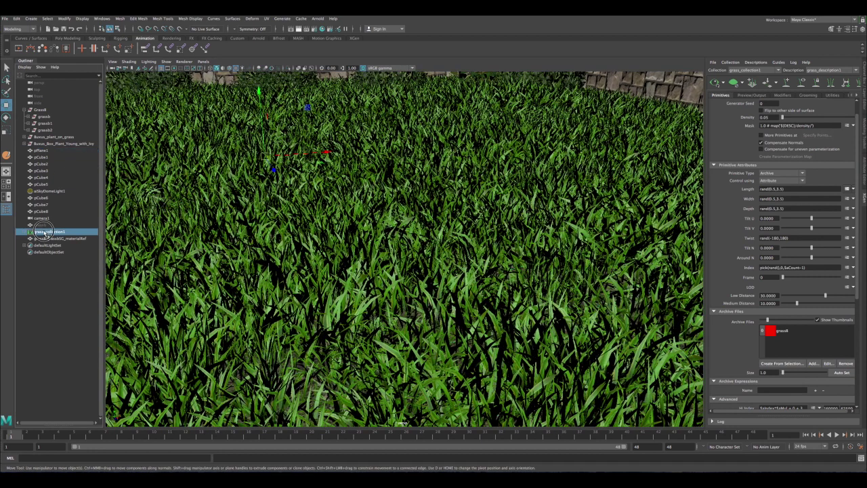
pyautogui.click(288, 225)
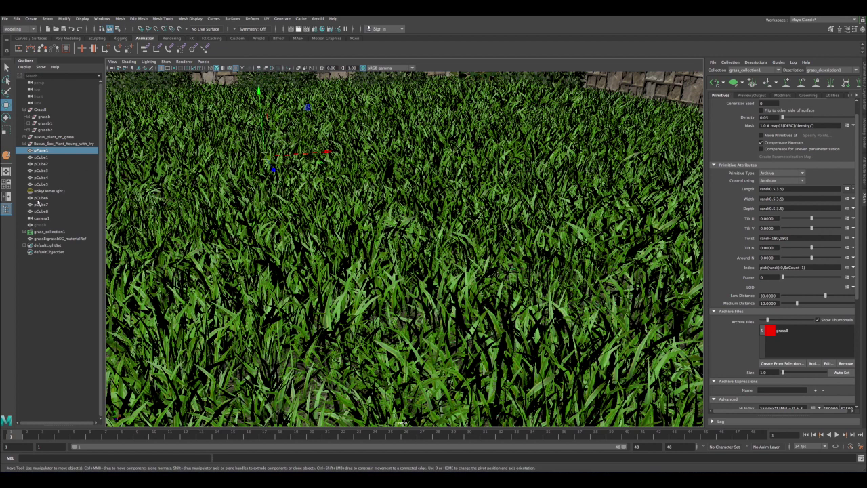
pyautogui.click(44, 225)
pyautogui.hotkey('ctrl', 'a')
pyautogui.hotkey('ctrl', 'a')
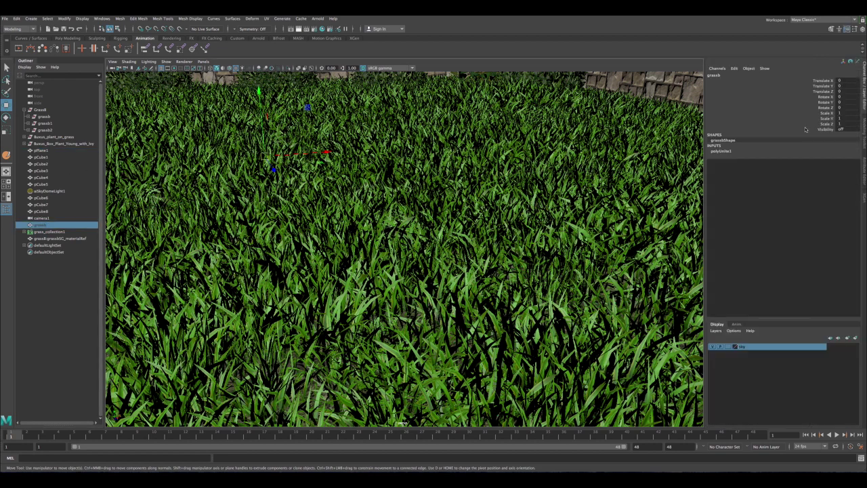
pyautogui.click(846, 129)
pyautogui.write('1')
pyautogui.press('Return')
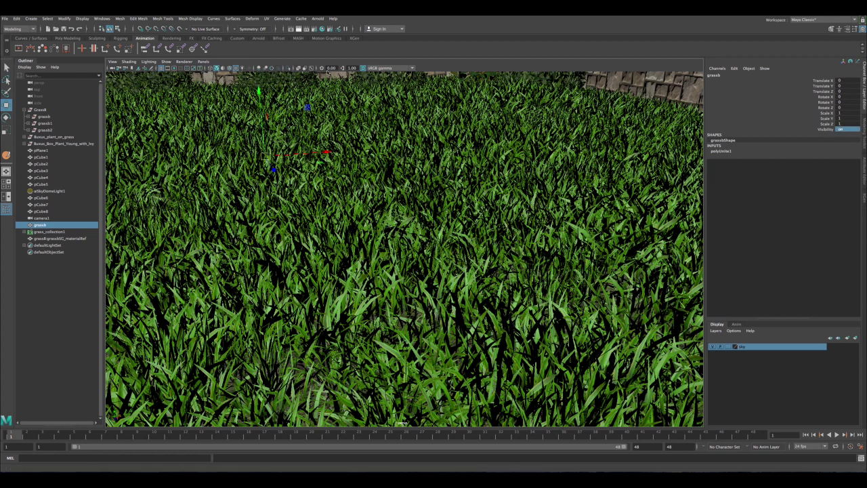
# Isolate and frame the grassb clump, and examine its blade shapes and arrangement from several angles
pyautogui.click(287, 68)
pyautogui.press('f')
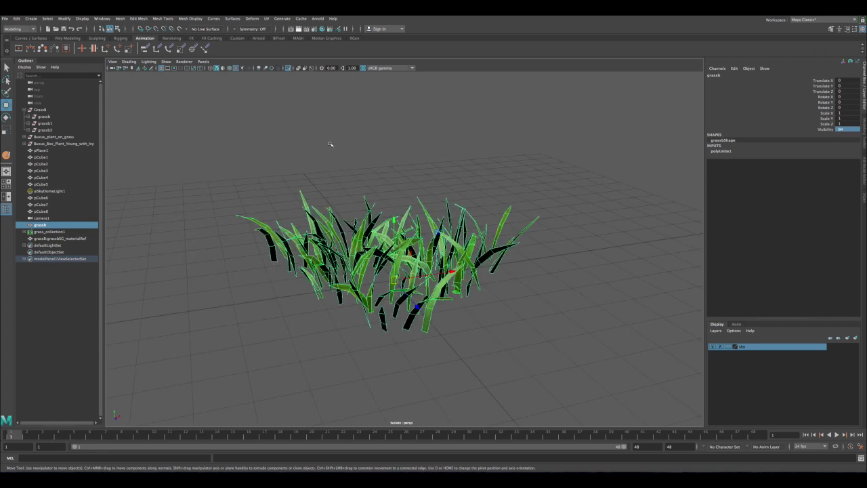
pyautogui.keyDown('alt'); pyautogui.moveTo(331, 143); pyautogui.dragTo(432, 222); pyautogui.keyUp('alt')
pyautogui.click(390, 145)
pyautogui.scroll(3, 338, 151)
pyautogui.click(436, 251)
pyautogui.keyDown('alt'); pyautogui.moveTo(434, 255); pyautogui.dragTo(469, 265); pyautogui.keyUp('alt')
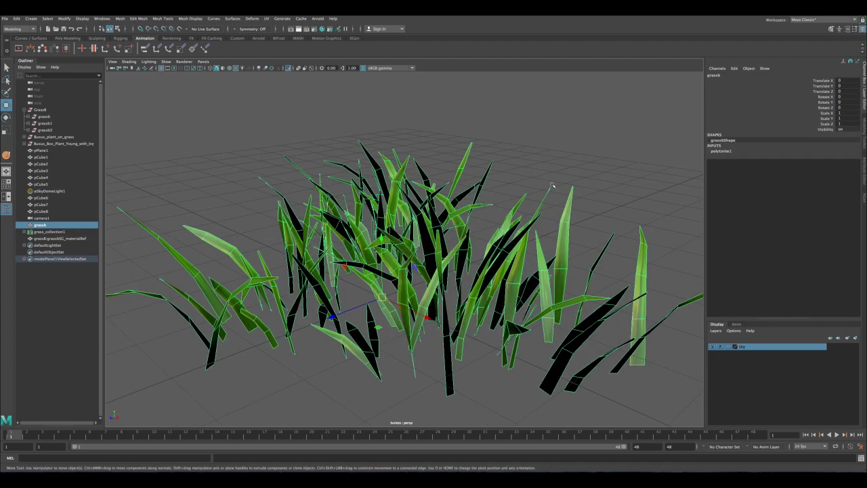
pyautogui.click(551, 185)
pyautogui.keyDown('alt'); pyautogui.moveTo(528, 139); pyautogui.dragTo(424, 166); pyautogui.keyUp('alt')
pyautogui.scroll(-3, 423, 167)
pyautogui.keyDown('alt'); pyautogui.moveTo(423, 166); pyautogui.dragTo(407, 171, button='right'); pyautogui.keyUp('alt')
pyautogui.keyDown('alt'); pyautogui.moveTo(408, 171); pyautogui.dragTo(446, 164); pyautogui.keyUp('alt')
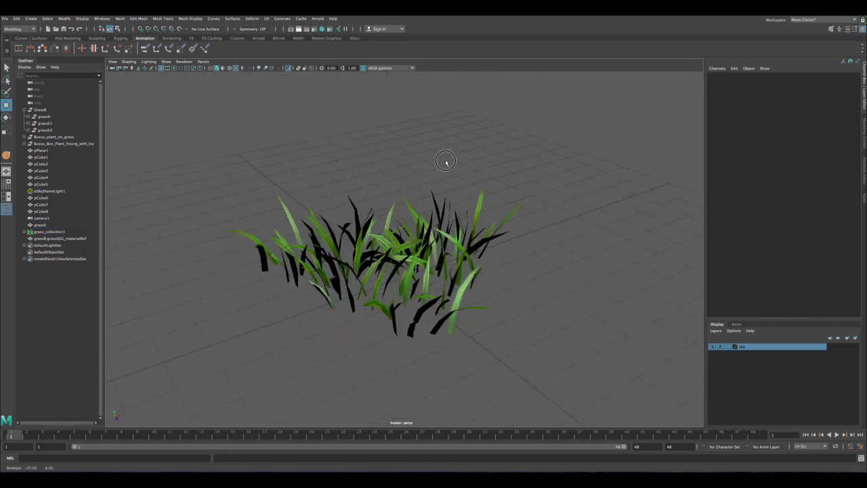
pyautogui.keyDown('alt'); pyautogui.moveTo(447, 164); pyautogui.dragTo(517, 272, button='right'); pyautogui.keyUp('alt')
pyautogui.keyDown('alt'); pyautogui.moveTo(518, 272); pyautogui.dragTo(304, 268); pyautogui.keyUp('alt')
pyautogui.keyDown('alt'); pyautogui.moveTo(461, 278); pyautogui.dragTo(499, 288, button='right'); pyautogui.keyUp('alt')
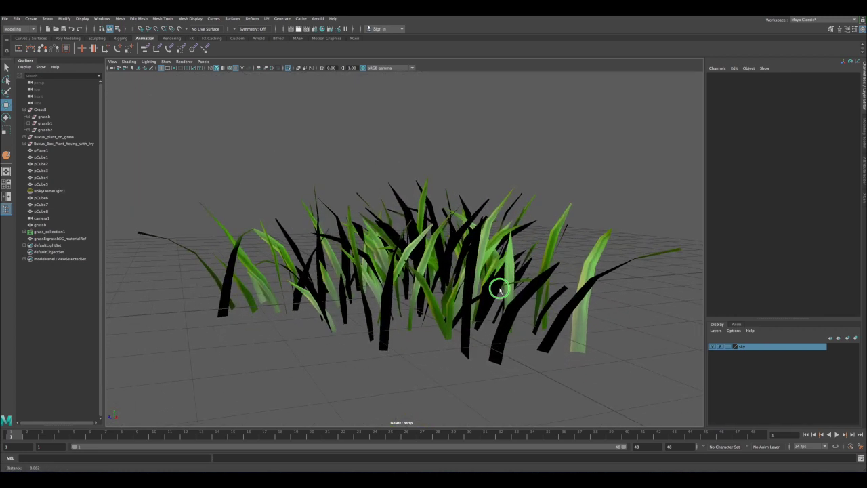
pyautogui.keyDown('alt'); pyautogui.moveTo(464, 254); pyautogui.dragTo(480, 291); pyautogui.keyUp('alt')
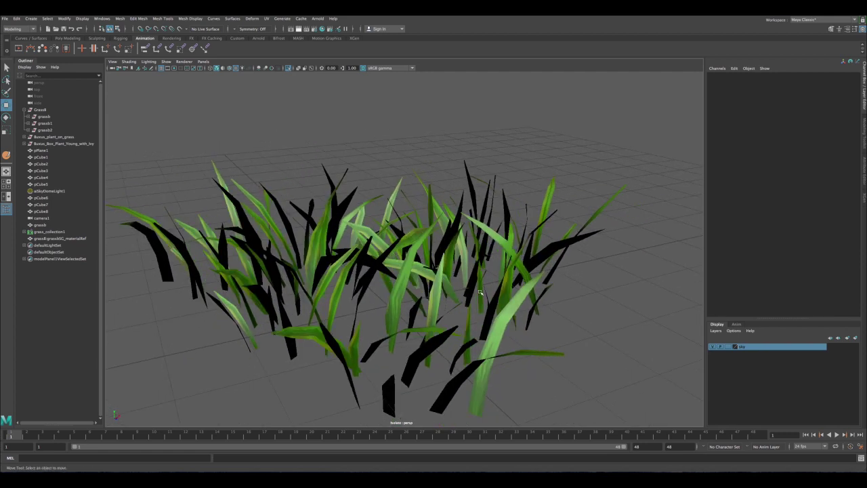
pyautogui.click(409, 268)
pyautogui.click(401, 168)
pyautogui.keyDown('alt'); pyautogui.moveTo(404, 249); pyautogui.dragTo(416, 257); pyautogui.keyUp('alt')
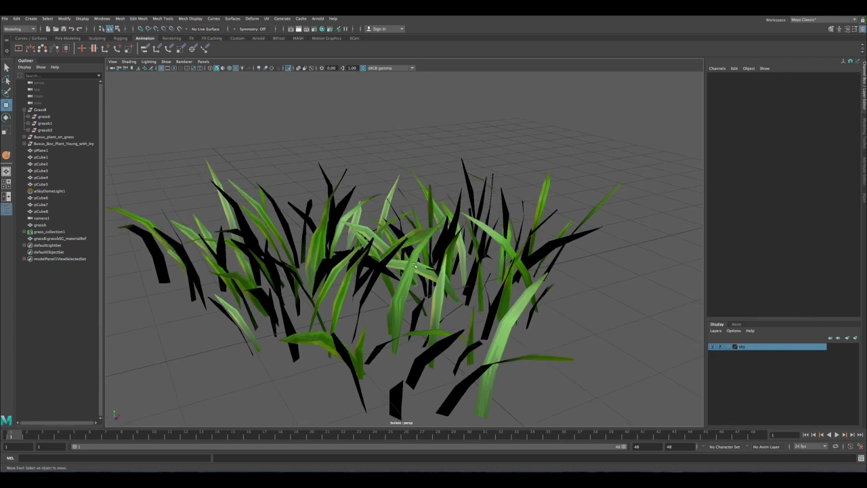
pyautogui.keyDown('alt'); pyautogui.moveTo(411, 275); pyautogui.dragTo(399, 280); pyautogui.keyUp('alt')
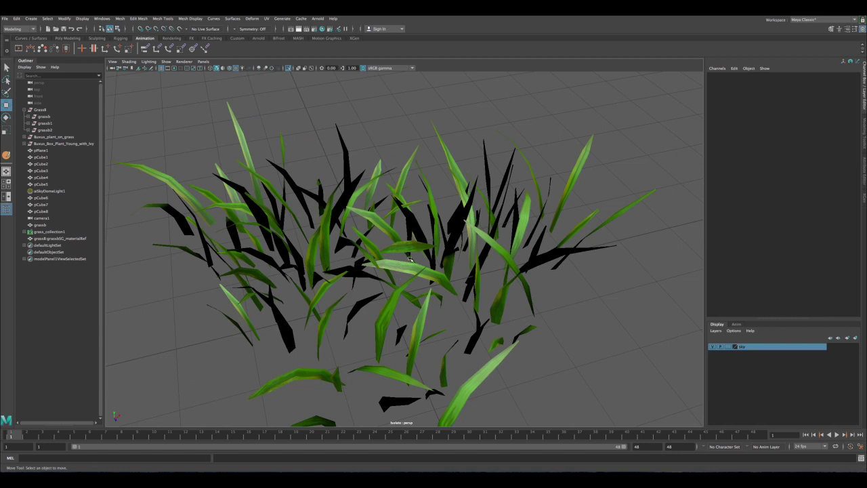
pyautogui.keyDown('alt'); pyautogui.moveTo(371, 244); pyautogui.dragTo(336, 206); pyautogui.keyUp('alt')
pyautogui.scroll(-5, 320, 194)
pyautogui.keyDown('alt'); pyautogui.moveTo(394, 261); pyautogui.dragTo(410, 271); pyautogui.keyUp('alt')
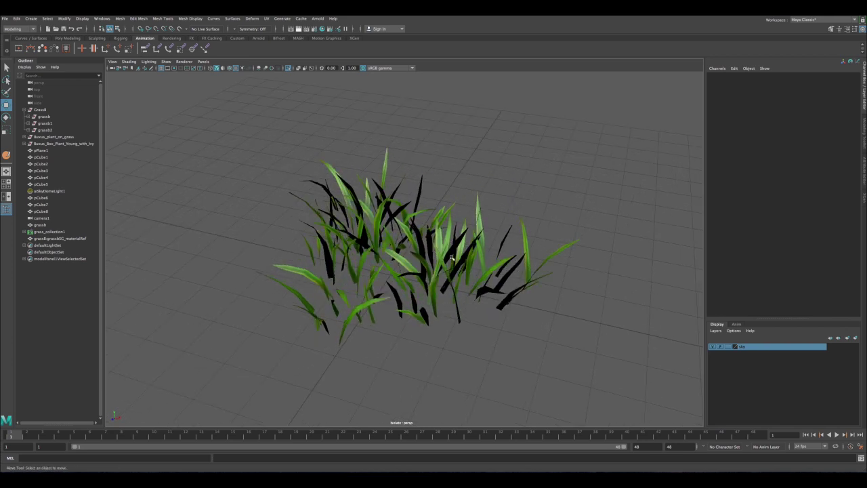
pyautogui.keyDown('alt'); pyautogui.moveTo(350, 240); pyautogui.dragTo(373, 234); pyautogui.keyUp('alt')
# Select the grass clump and inspect how its UVs lie on the grass texture in the UV Editor
pyautogui.click(372, 236)
pyautogui.click(266, 18)
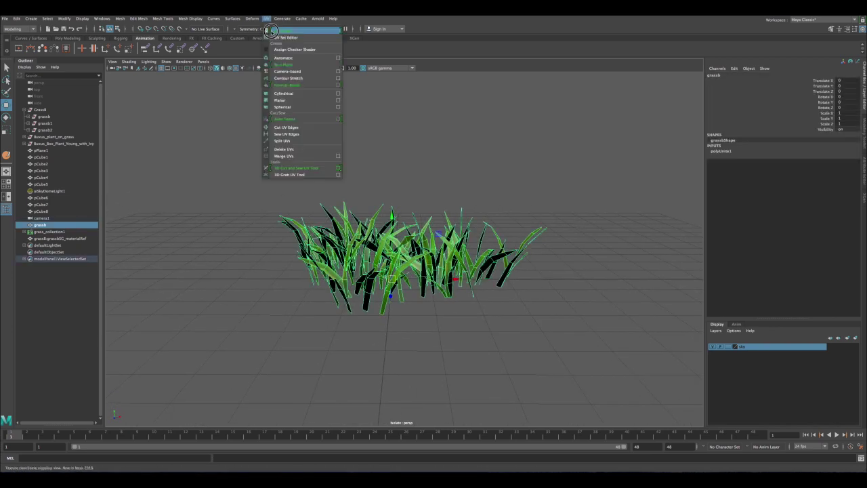
pyautogui.click(270, 31)
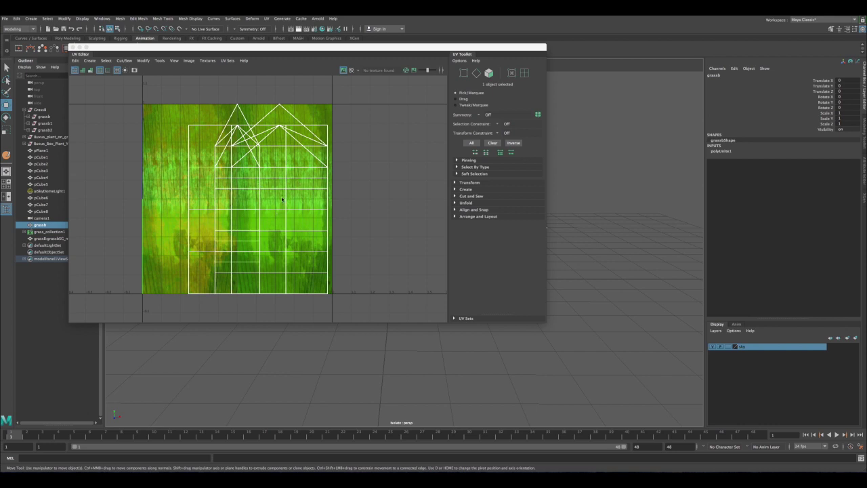
pyautogui.click(74, 47)
# Turn the grassb mesh's visibility off again and end the isolated view
pyautogui.click(438, 197)
pyautogui.keyDown('alt'); pyautogui.moveTo(350, 245); pyautogui.dragTo(371, 261); pyautogui.keyUp('alt')
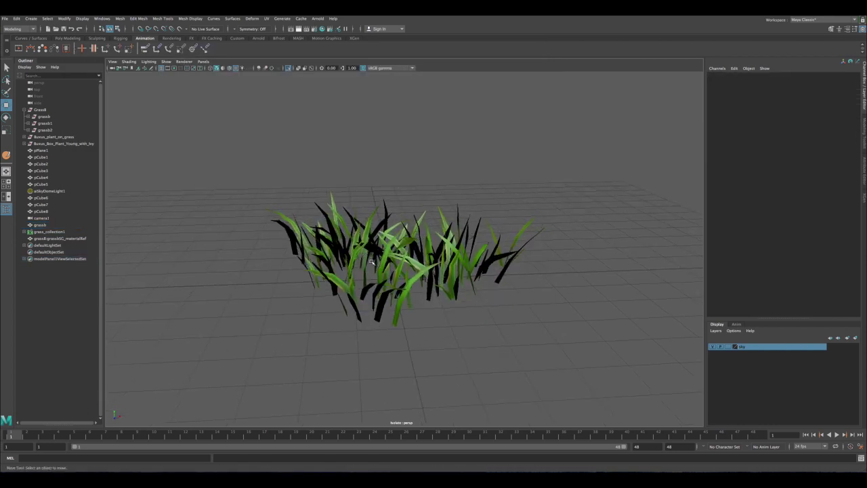
pyautogui.click(461, 244)
pyautogui.doubleClick(851, 129)
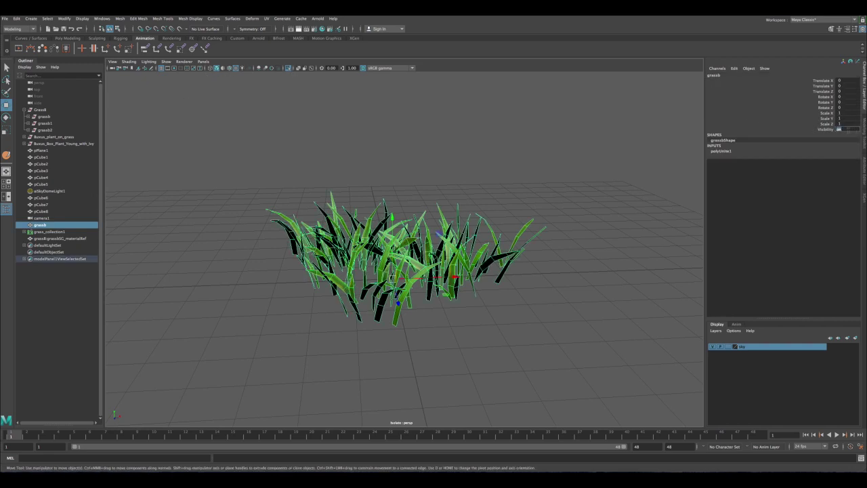
pyautogui.write('0')
pyautogui.press('Return')
pyautogui.click(289, 68)
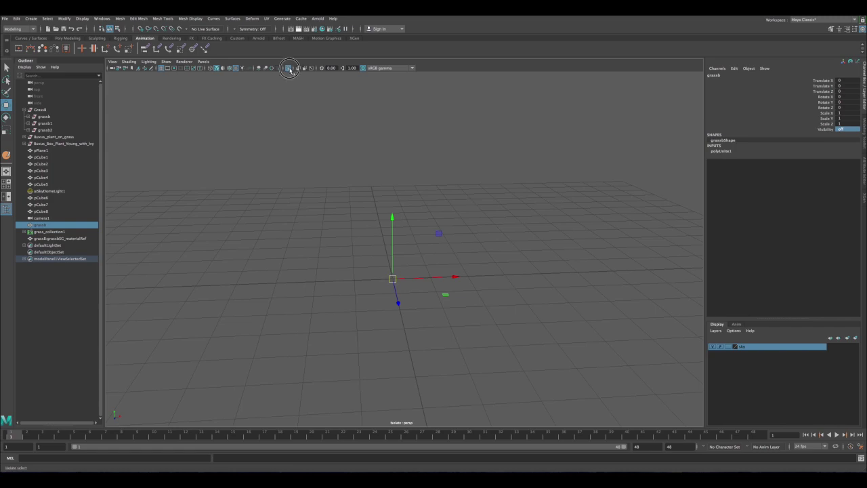
# Examine the grass cover on the ground up to its front edge, and return to the camera1 view
pyautogui.scroll(-10, 237, 110)
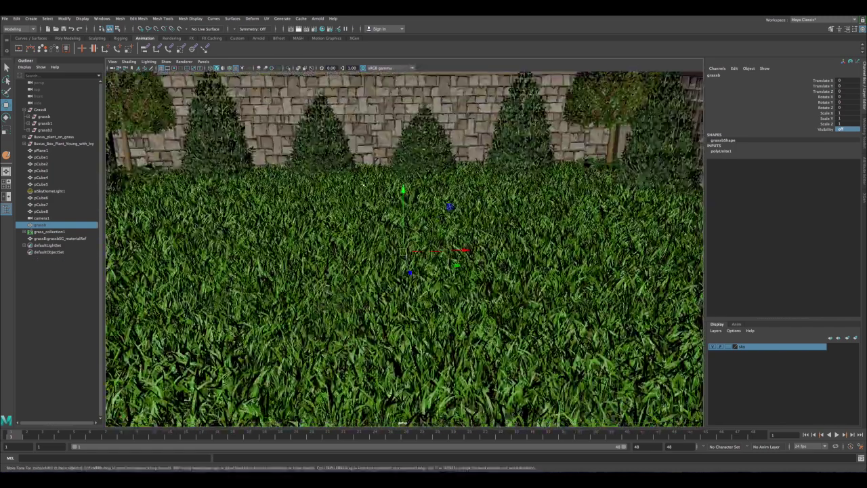
pyautogui.keyDown('alt'); pyautogui.moveTo(363, 185); pyautogui.dragTo(287, 136, button='right'); pyautogui.keyUp('alt')
pyautogui.keyDown('alt'); pyautogui.moveTo(338, 100); pyautogui.dragTo(477, 270); pyautogui.keyUp('alt')
pyautogui.keyDown('alt'); pyautogui.moveTo(450, 363); pyautogui.dragTo(522, 374, button='right'); pyautogui.keyUp('alt')
pyautogui.keyDown('alt'); pyautogui.moveTo(498, 363); pyautogui.dragTo(225, 200); pyautogui.keyUp('alt')
pyautogui.press('q')
pyautogui.keyDown('alt'); pyautogui.moveTo(338, 228); pyautogui.dragTo(305, 220, button='right'); pyautogui.keyUp('alt')
pyautogui.keyDown('alt'); pyautogui.moveTo(356, 222); pyautogui.dragTo(332, 217); pyautogui.keyUp('alt')
pyautogui.keyDown('alt'); pyautogui.moveTo(332, 216); pyautogui.dragTo(344, 242, button='right'); pyautogui.keyUp('alt')
pyautogui.press('space')
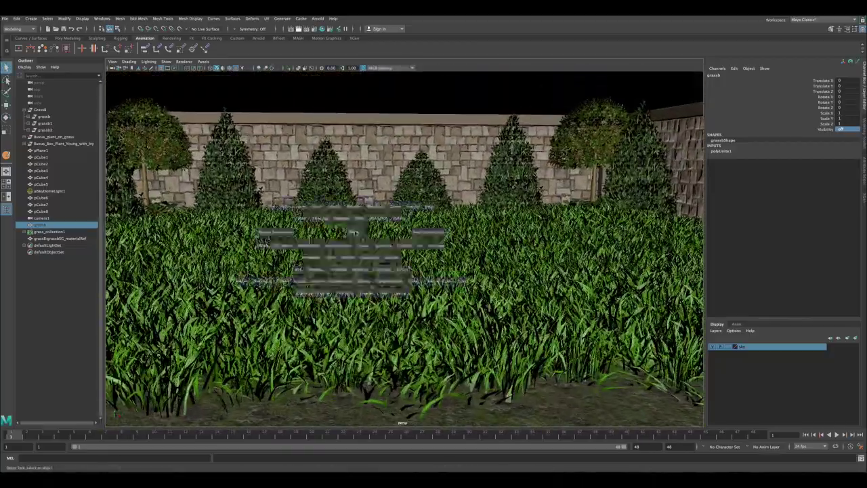
pyautogui.press('space')
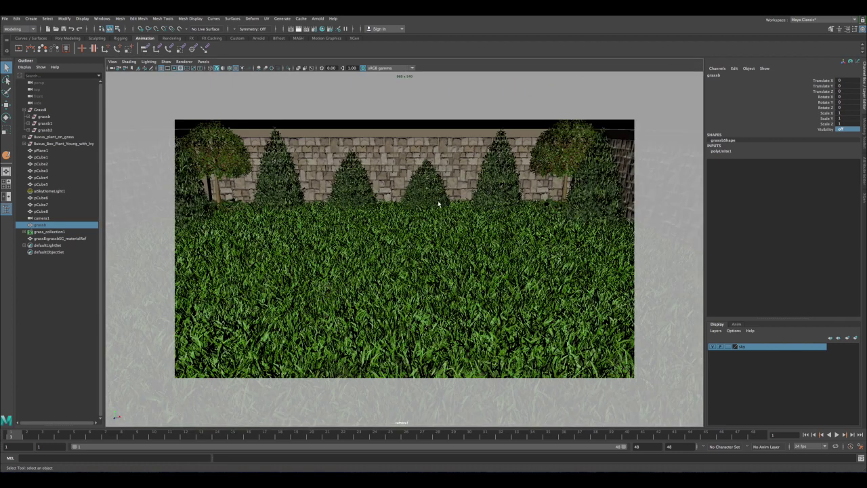